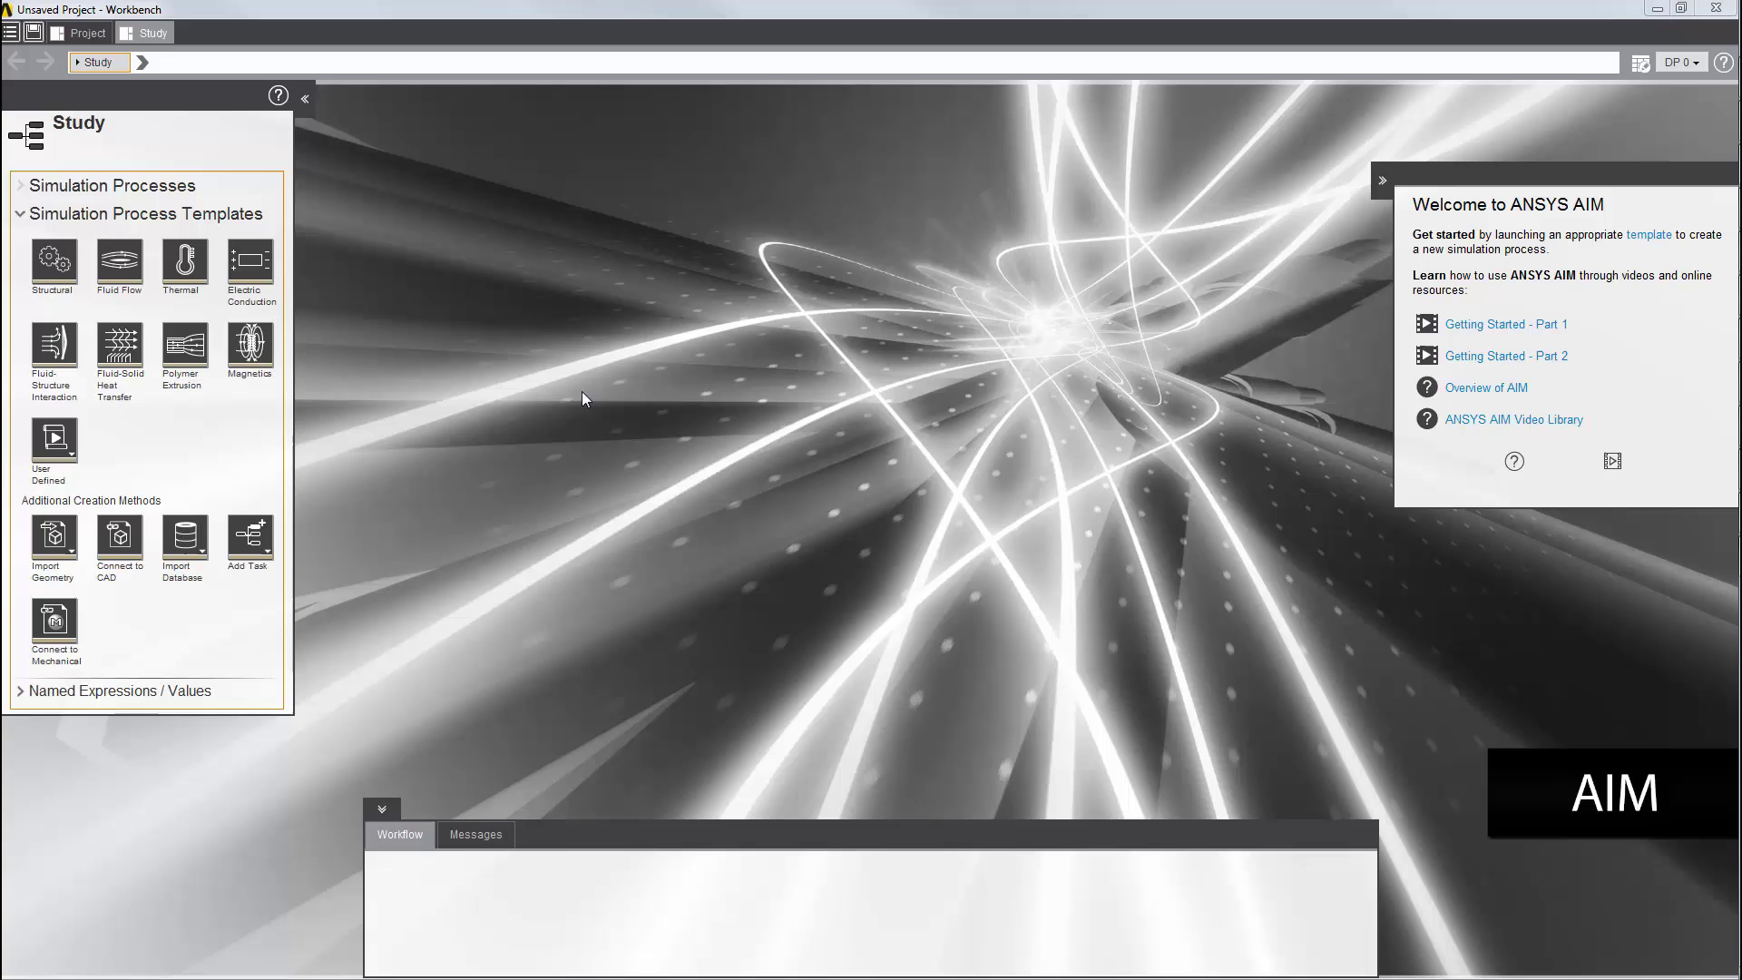
Create a Thermal template simulation process with Electric conduction added, importing existing geometry.
left_click(181, 263)
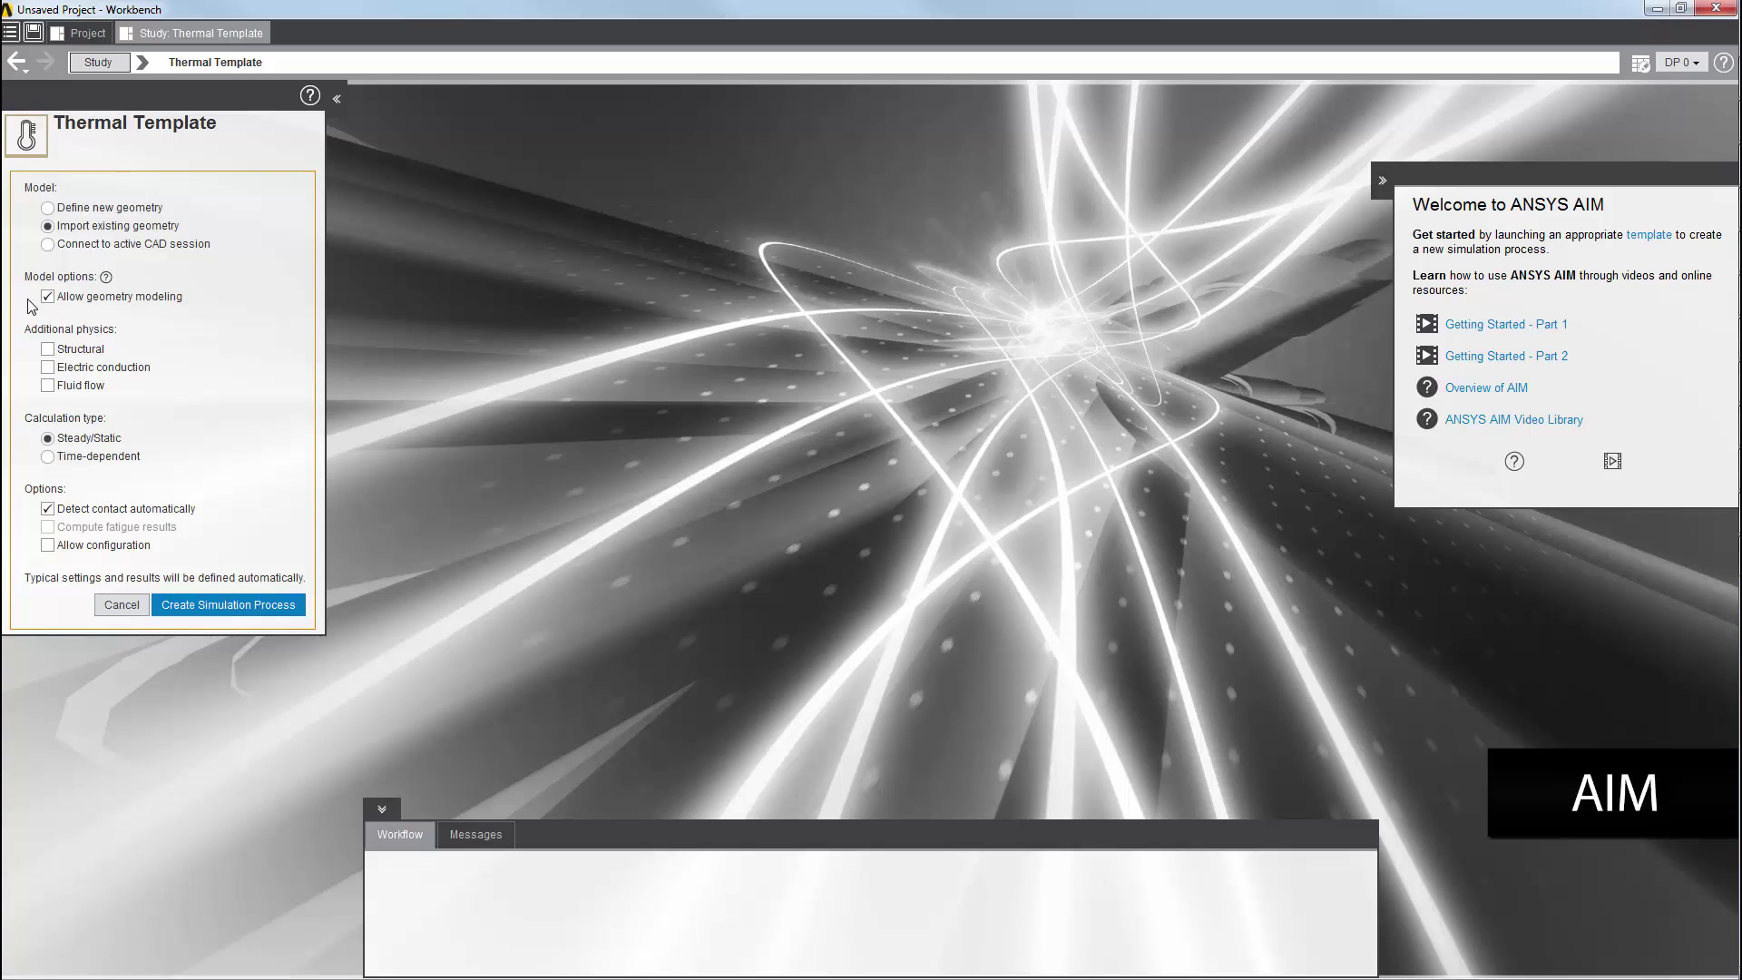
left_click(48, 368)
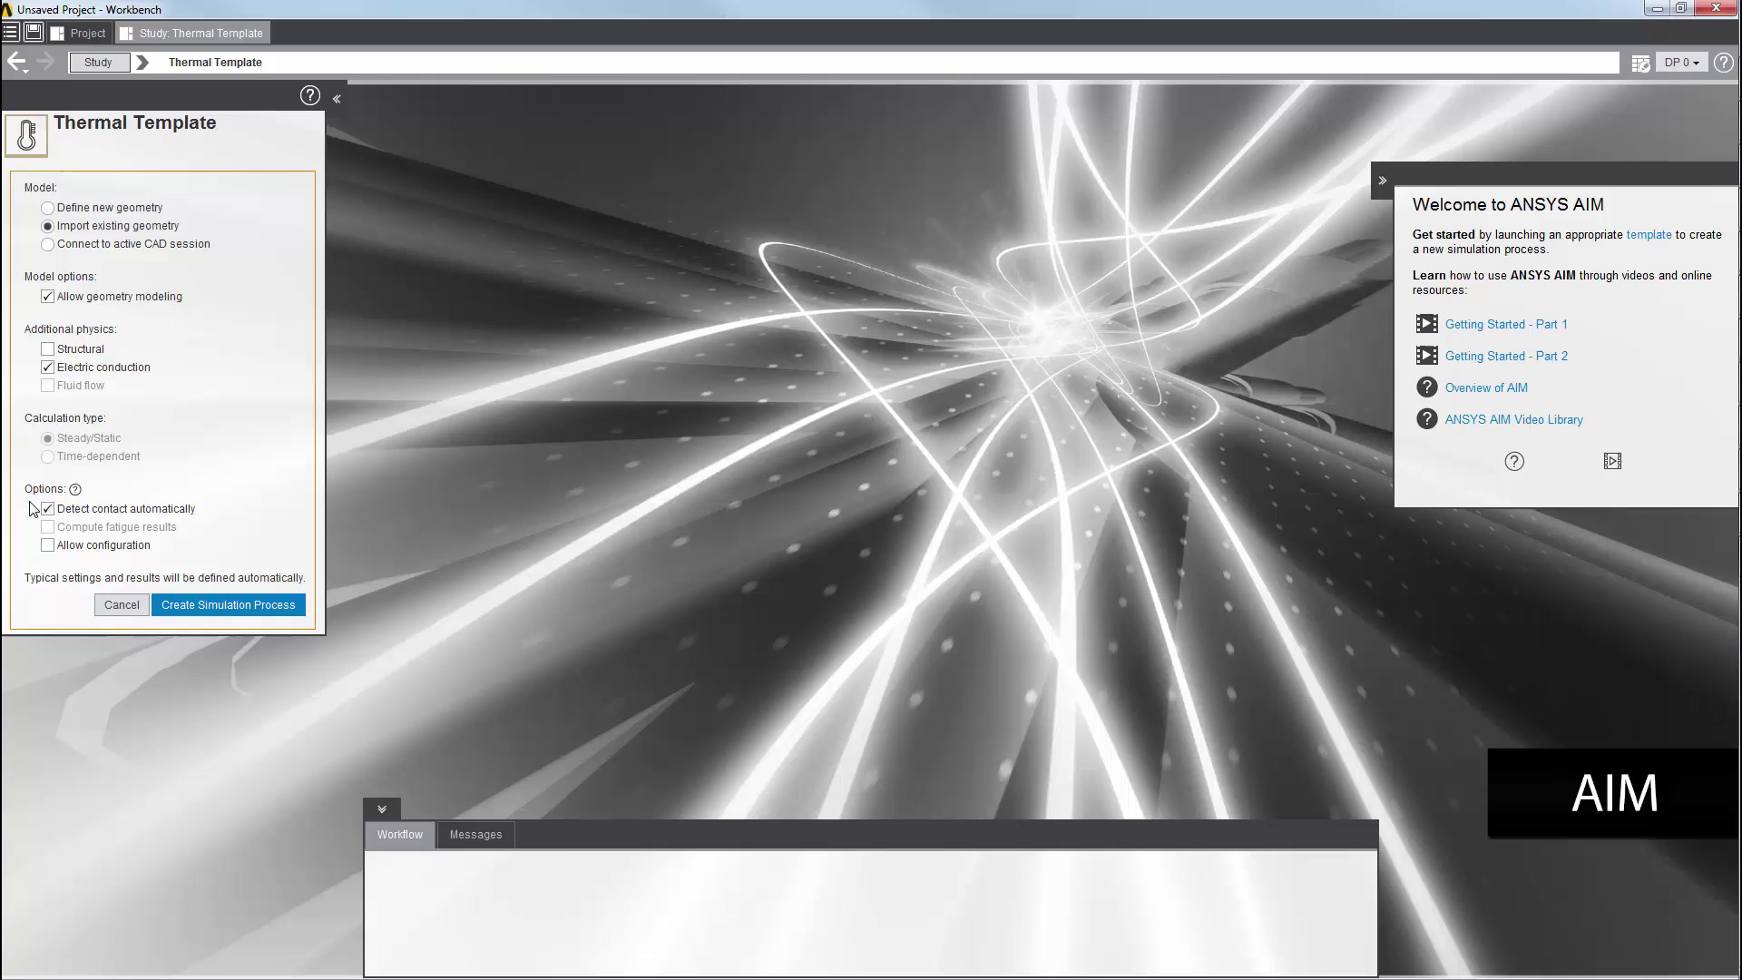
left_click(218, 612)
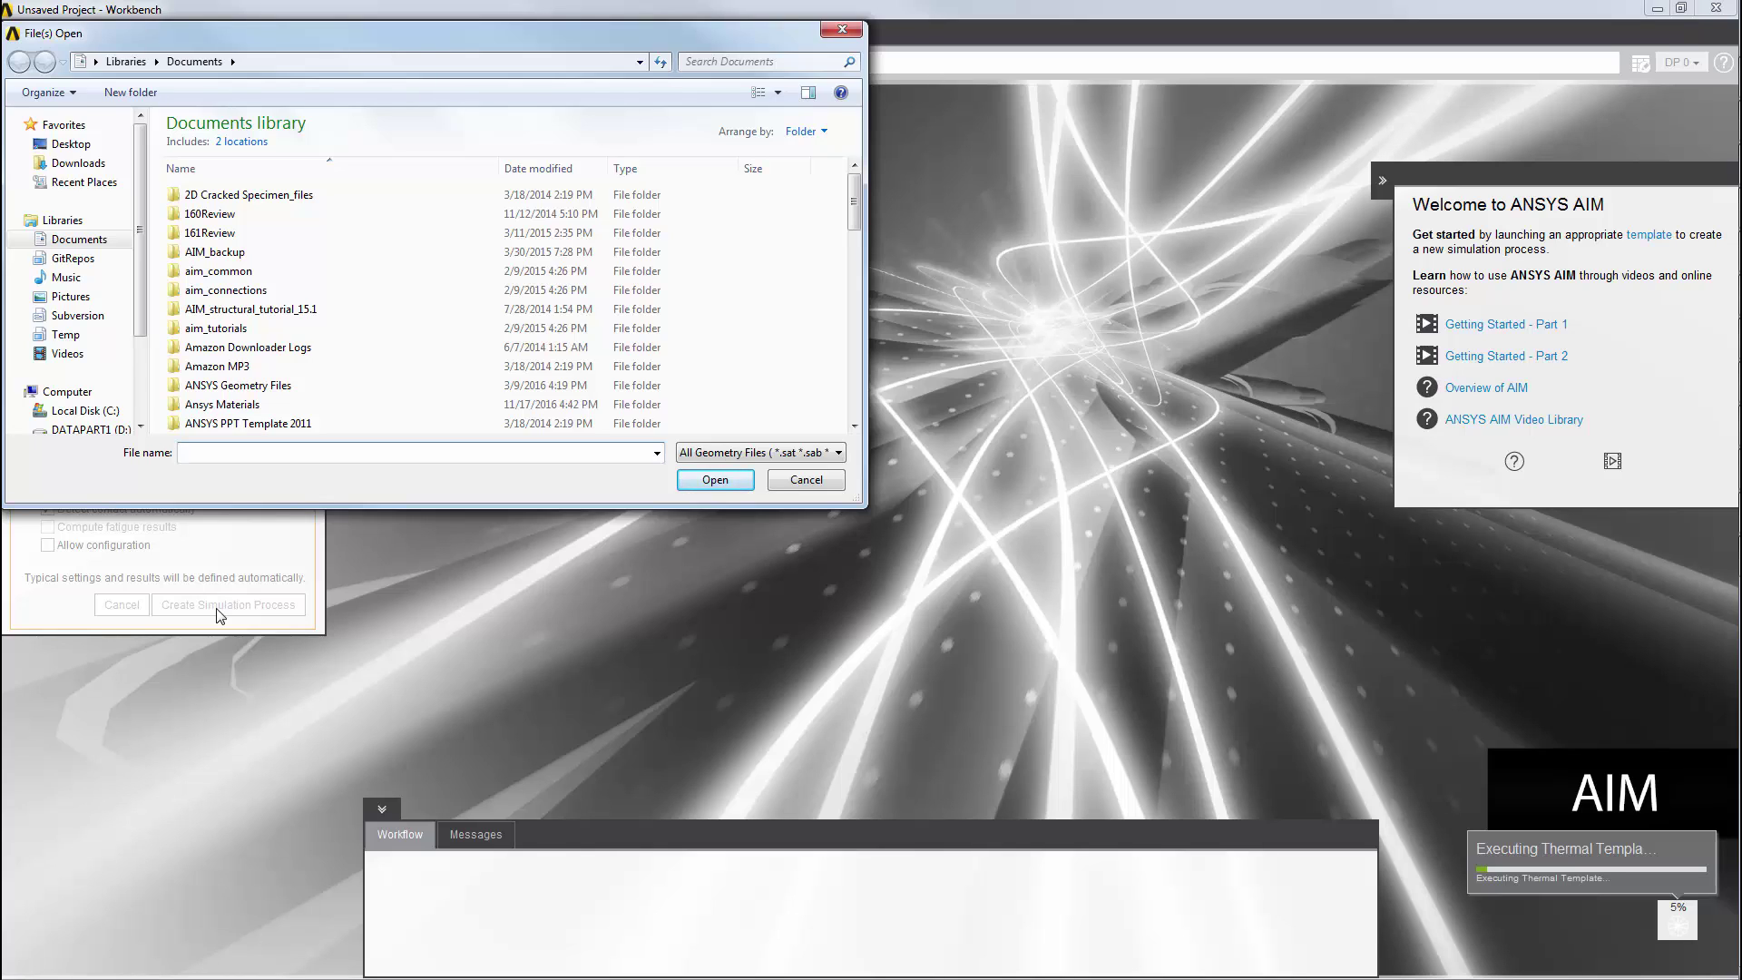
Import cooler.x_b from the ANSYS Geometry Files folder.
double_click(239, 386)
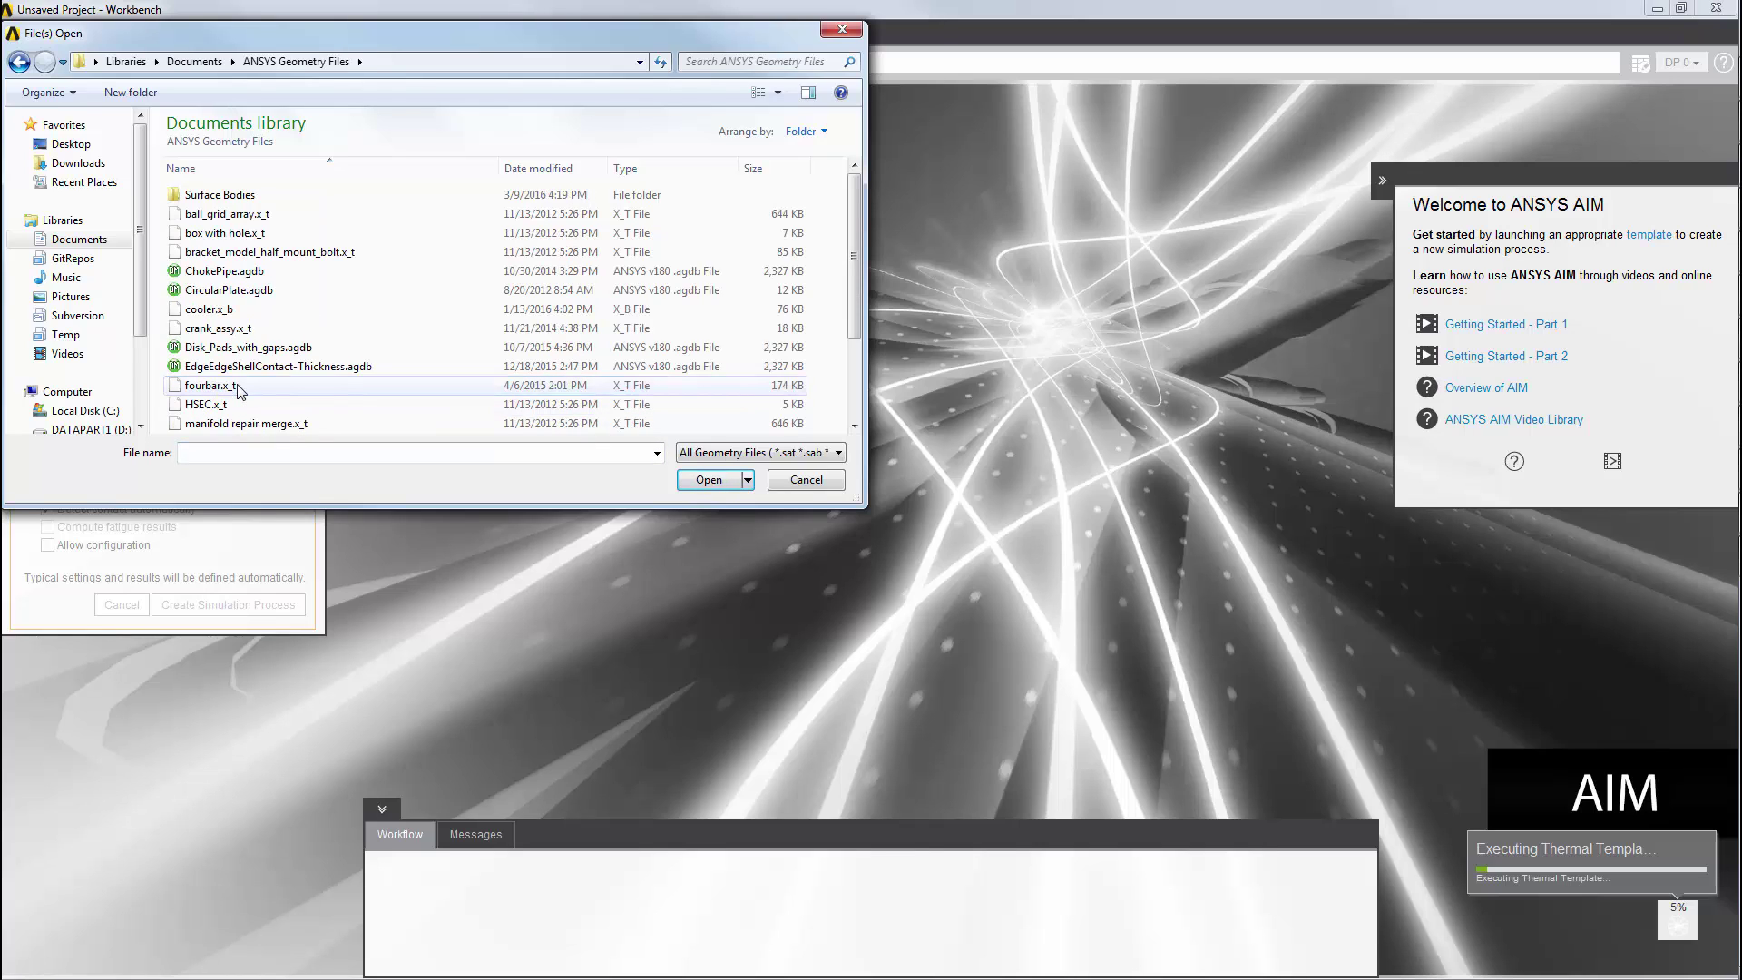
left_click(219, 311)
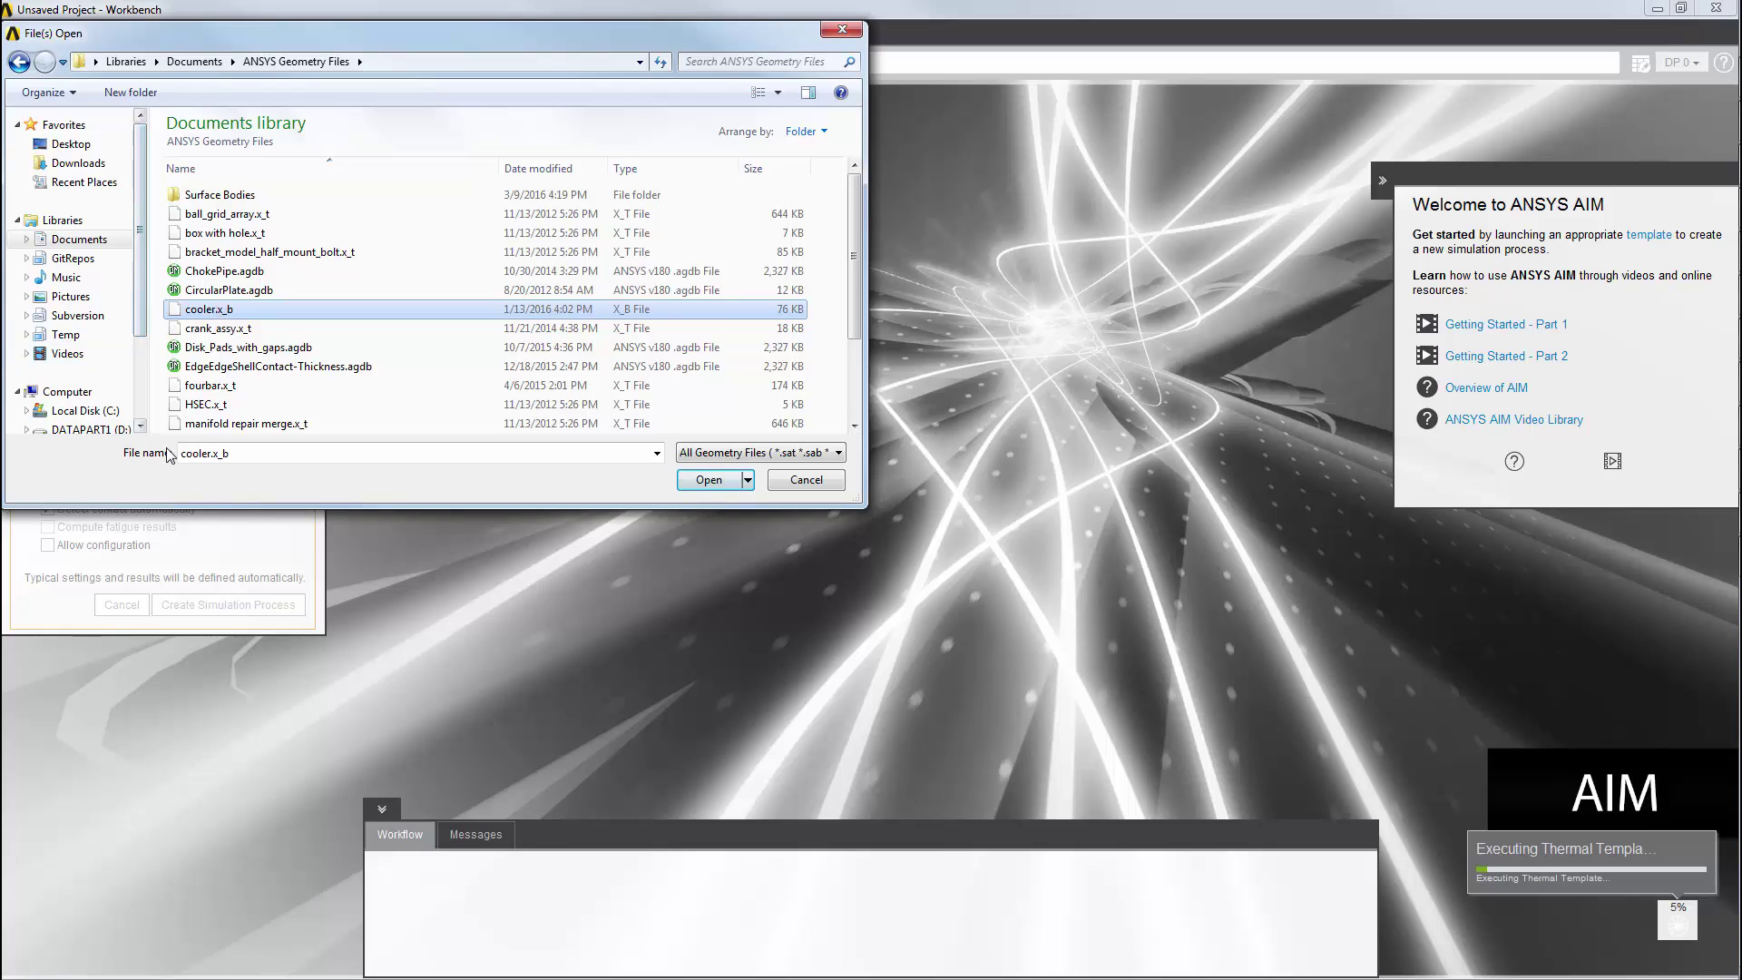
left_click(719, 484)
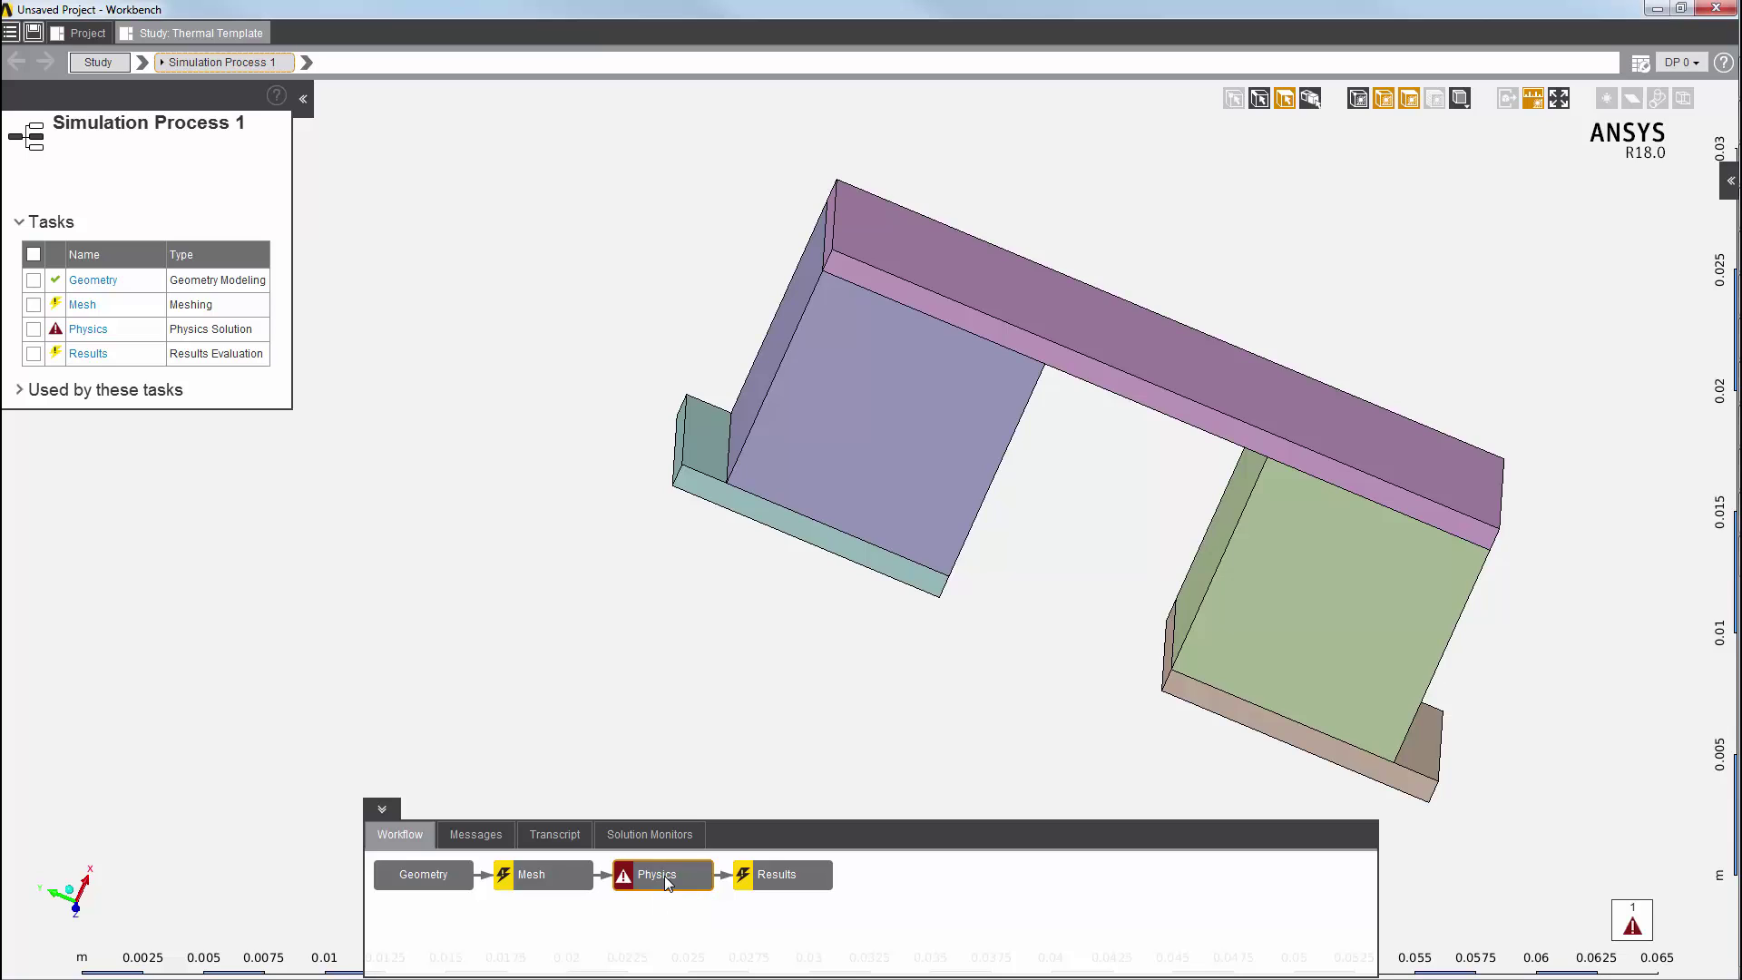
Open the Physics task and expand Interface Conditions to review the four contacts.
left_click(664, 875)
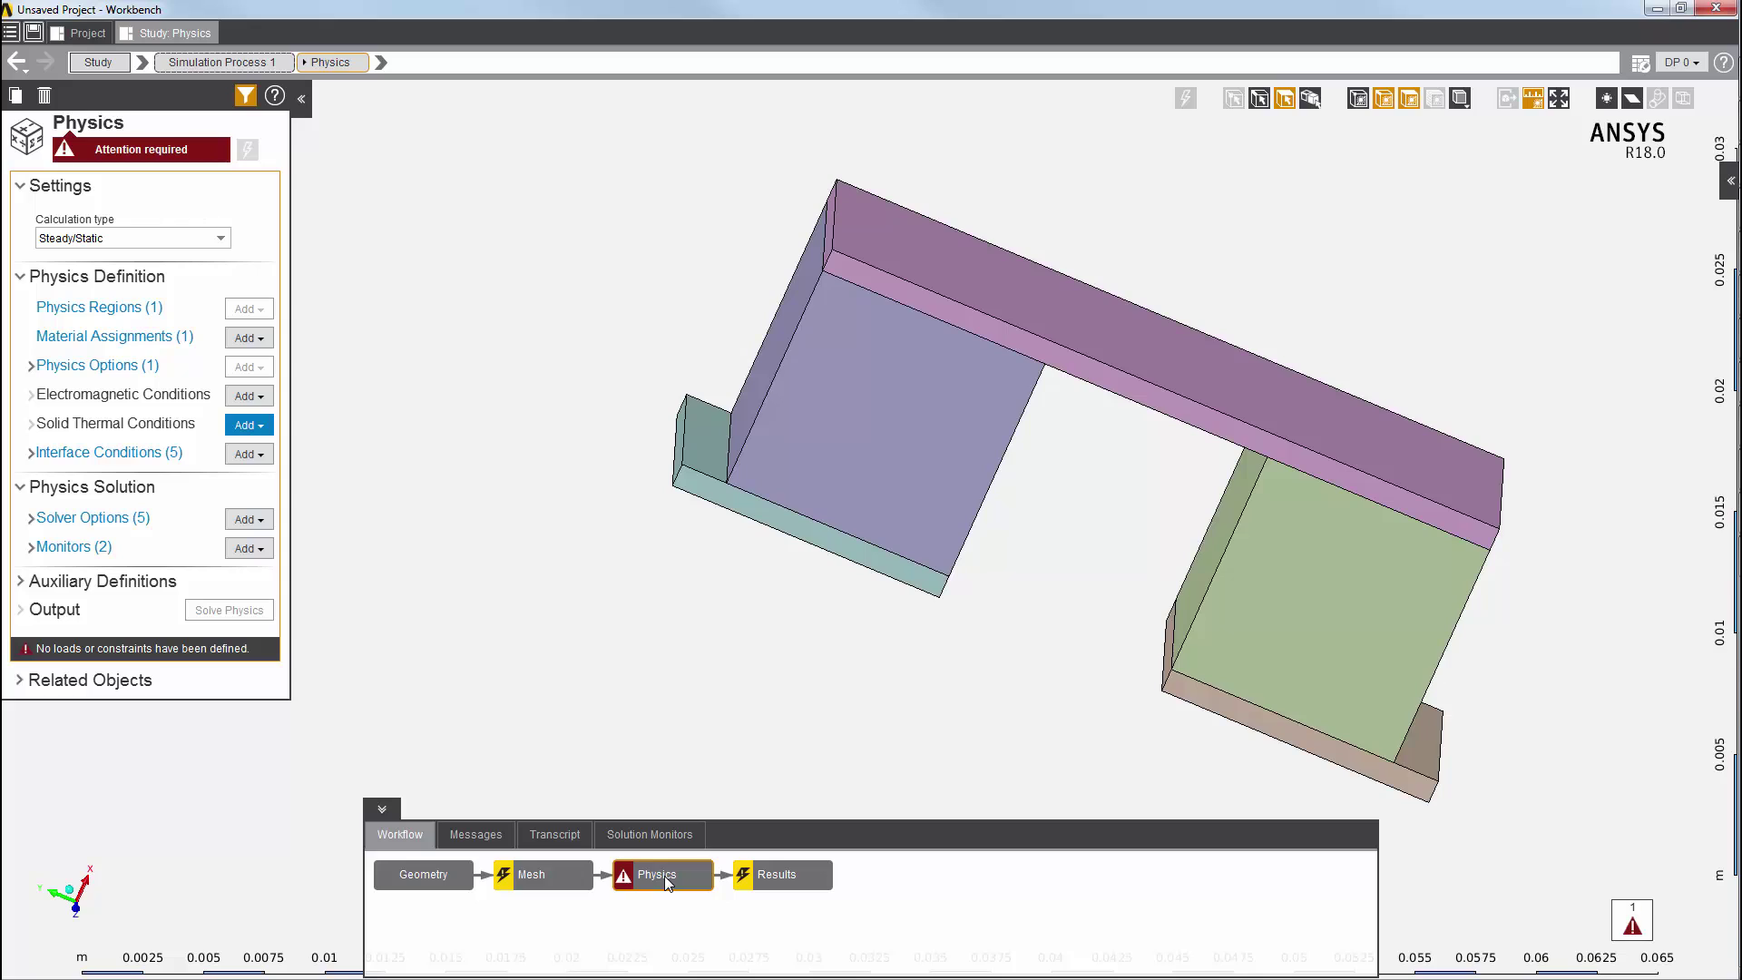
left_click(30, 453)
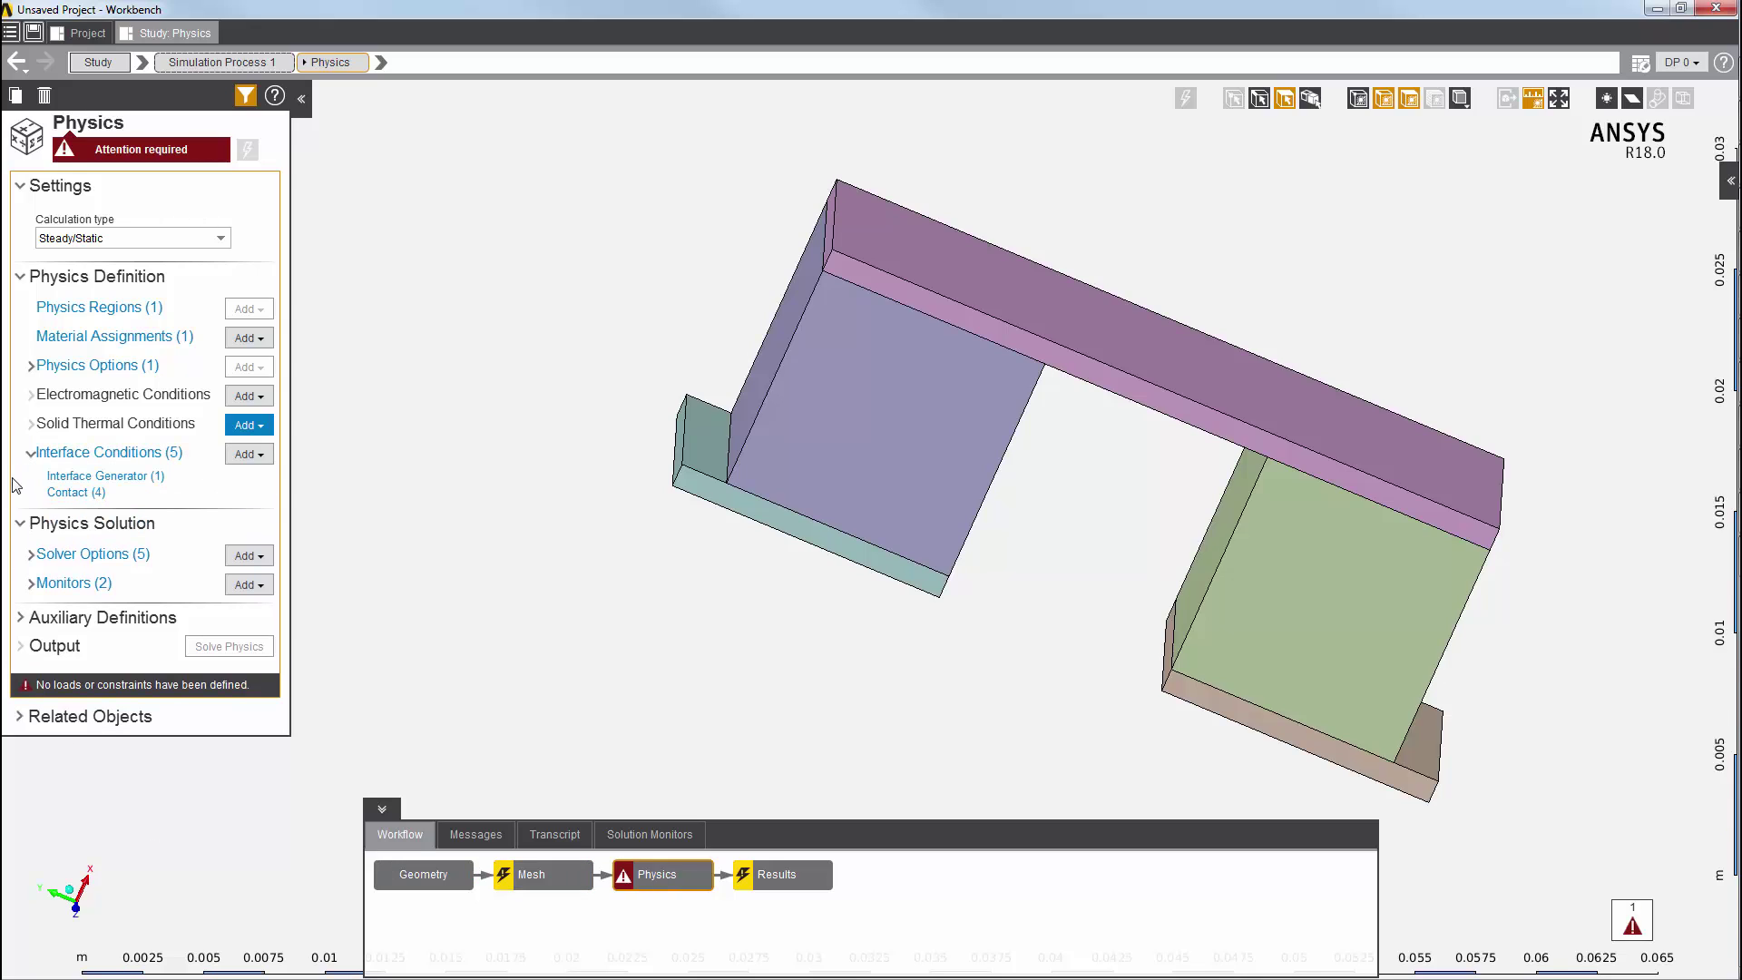
Assign Copper to the top bar and both bottom plates (3 volumes) in the existing material assignment.
left_click(45, 341)
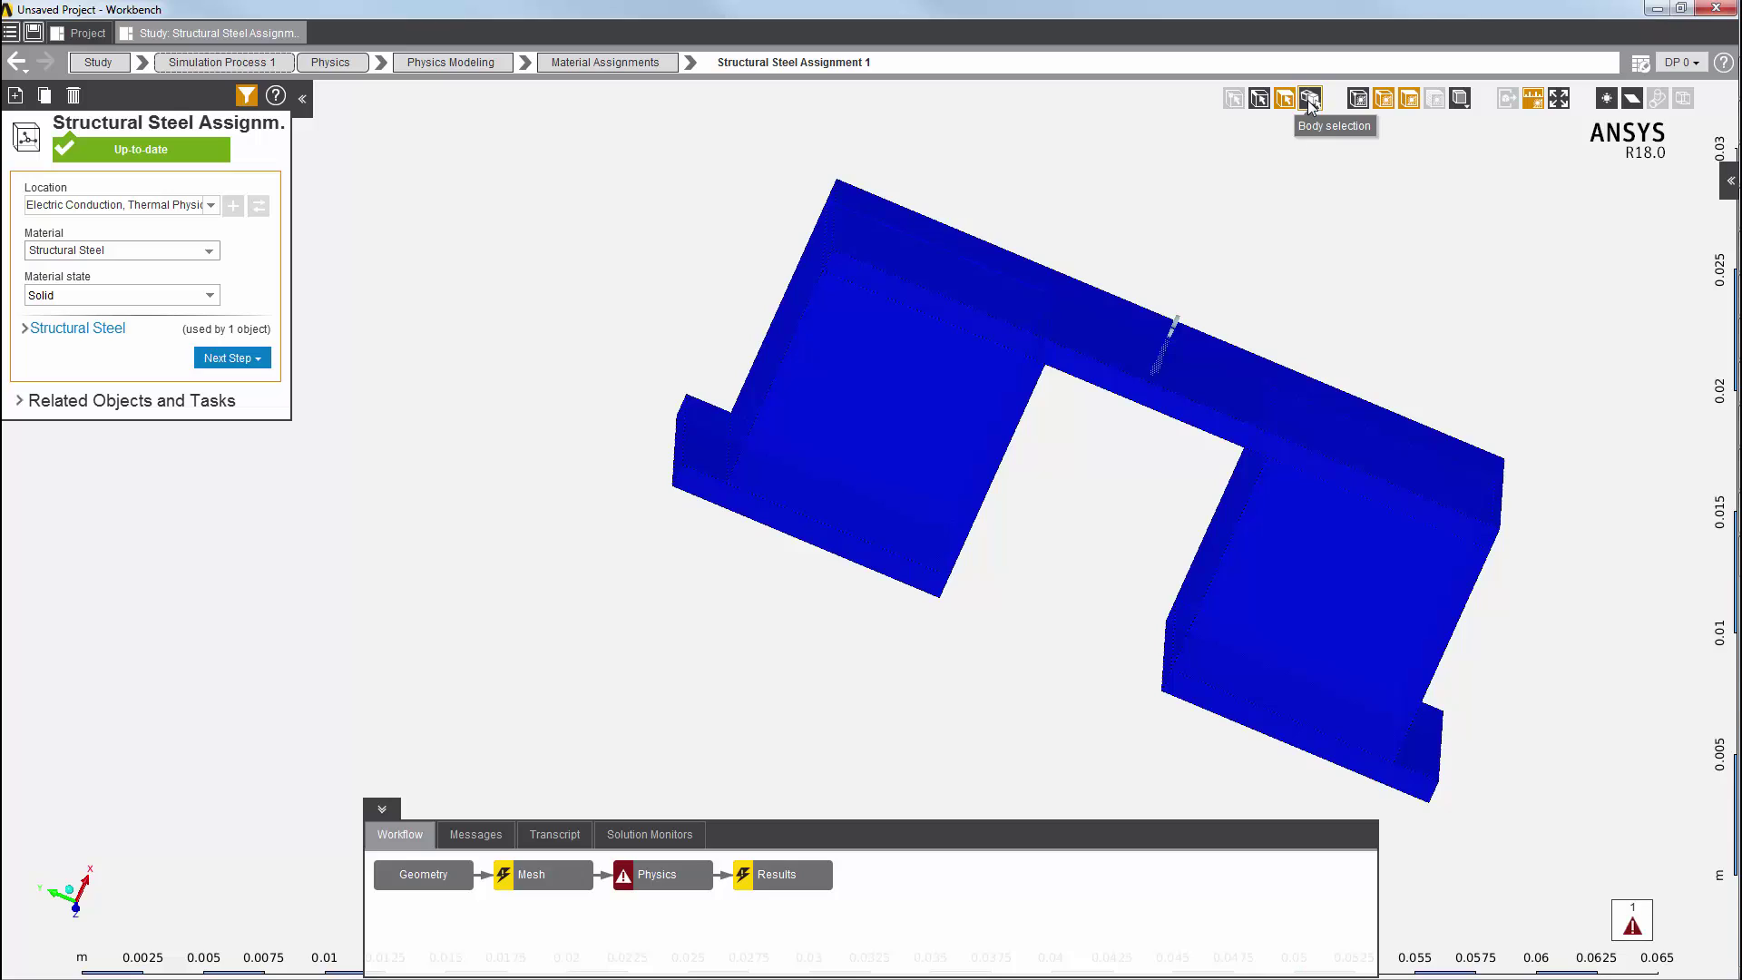
left_click(1310, 103)
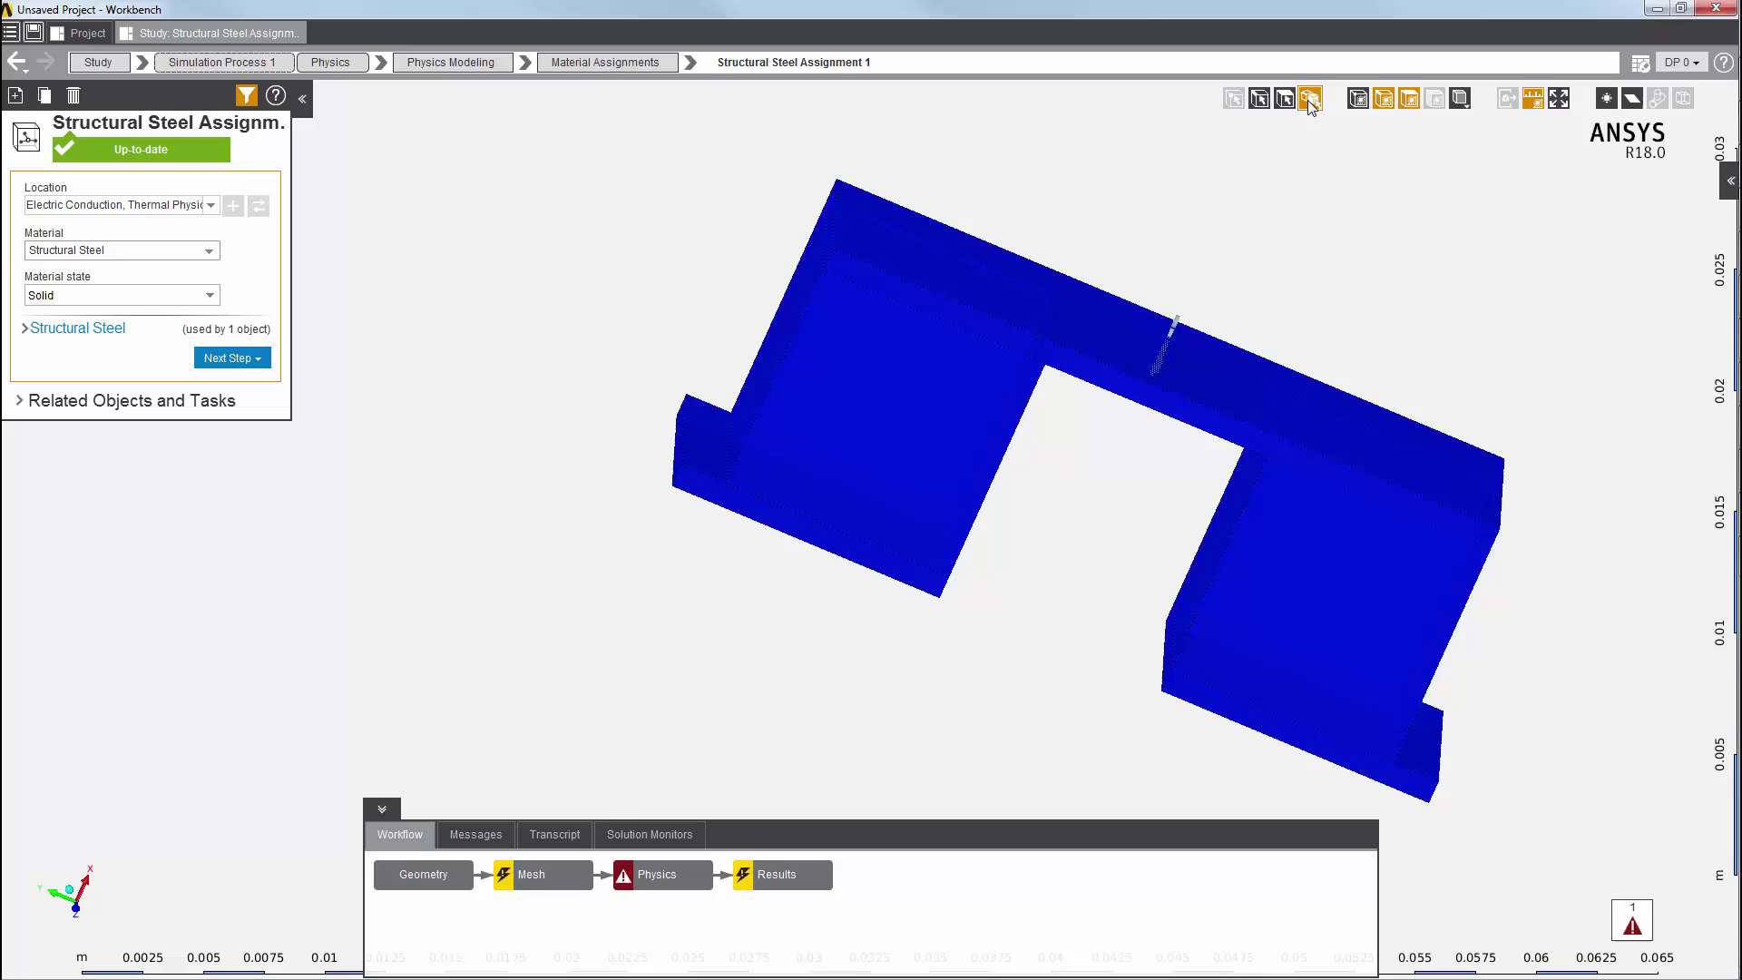
left_click(1003, 286)
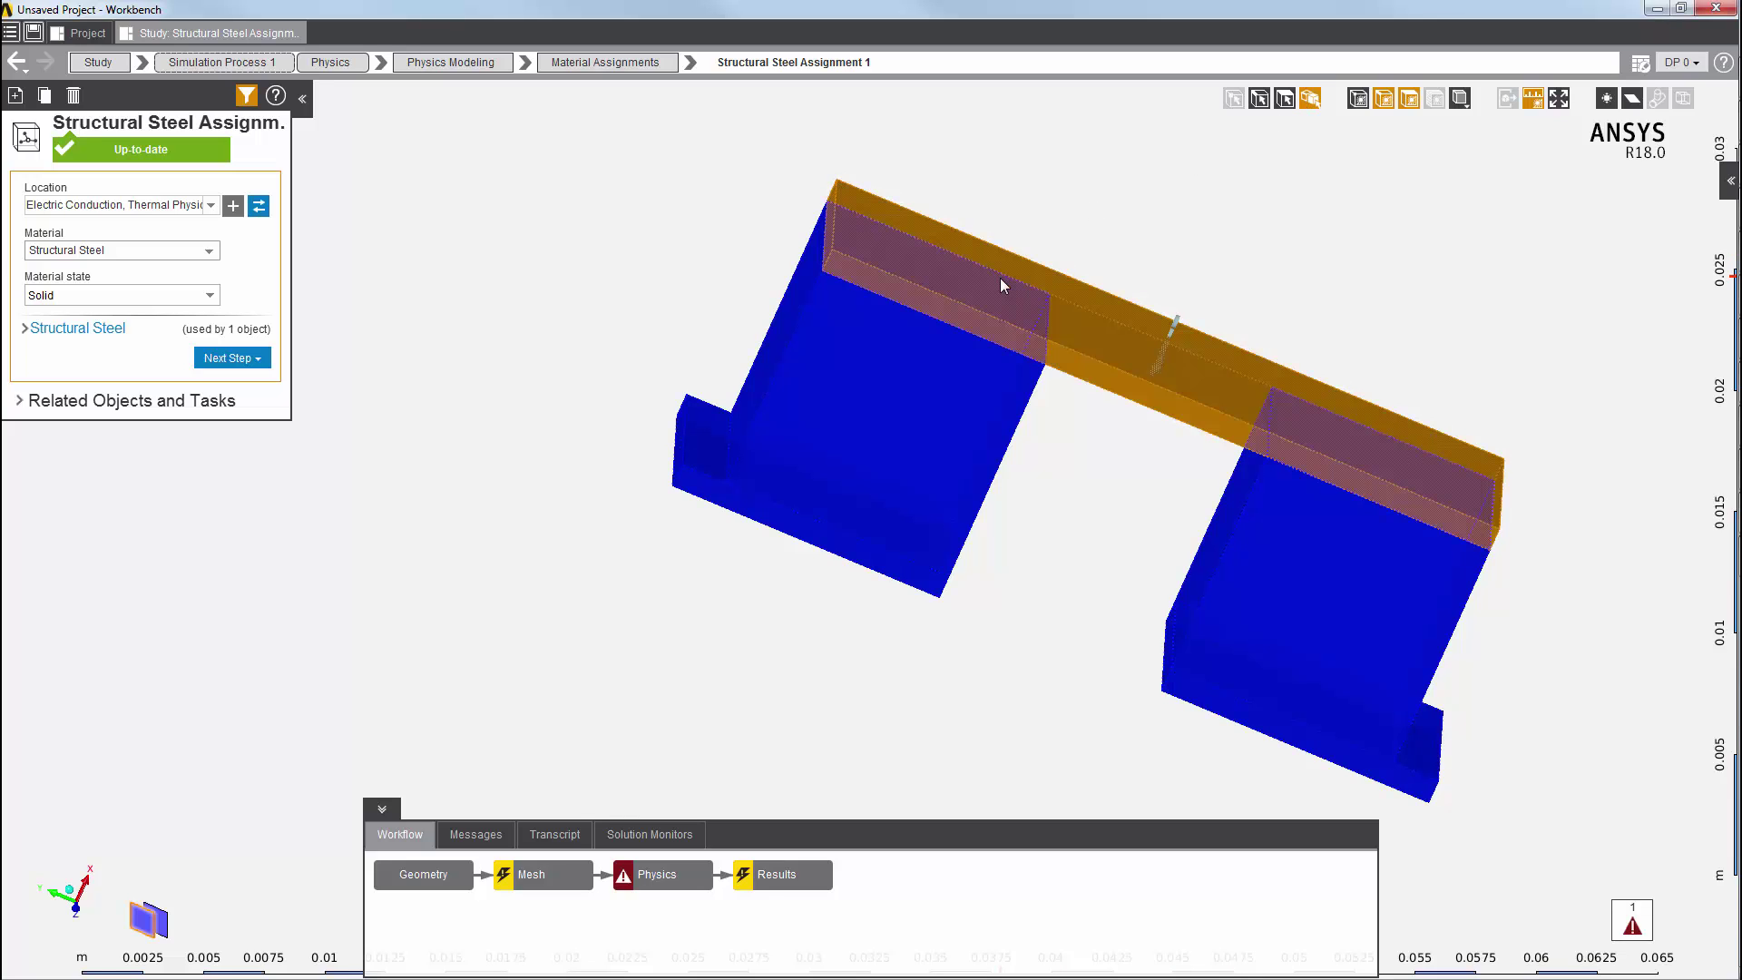
left_click(729, 485, "ctrl")
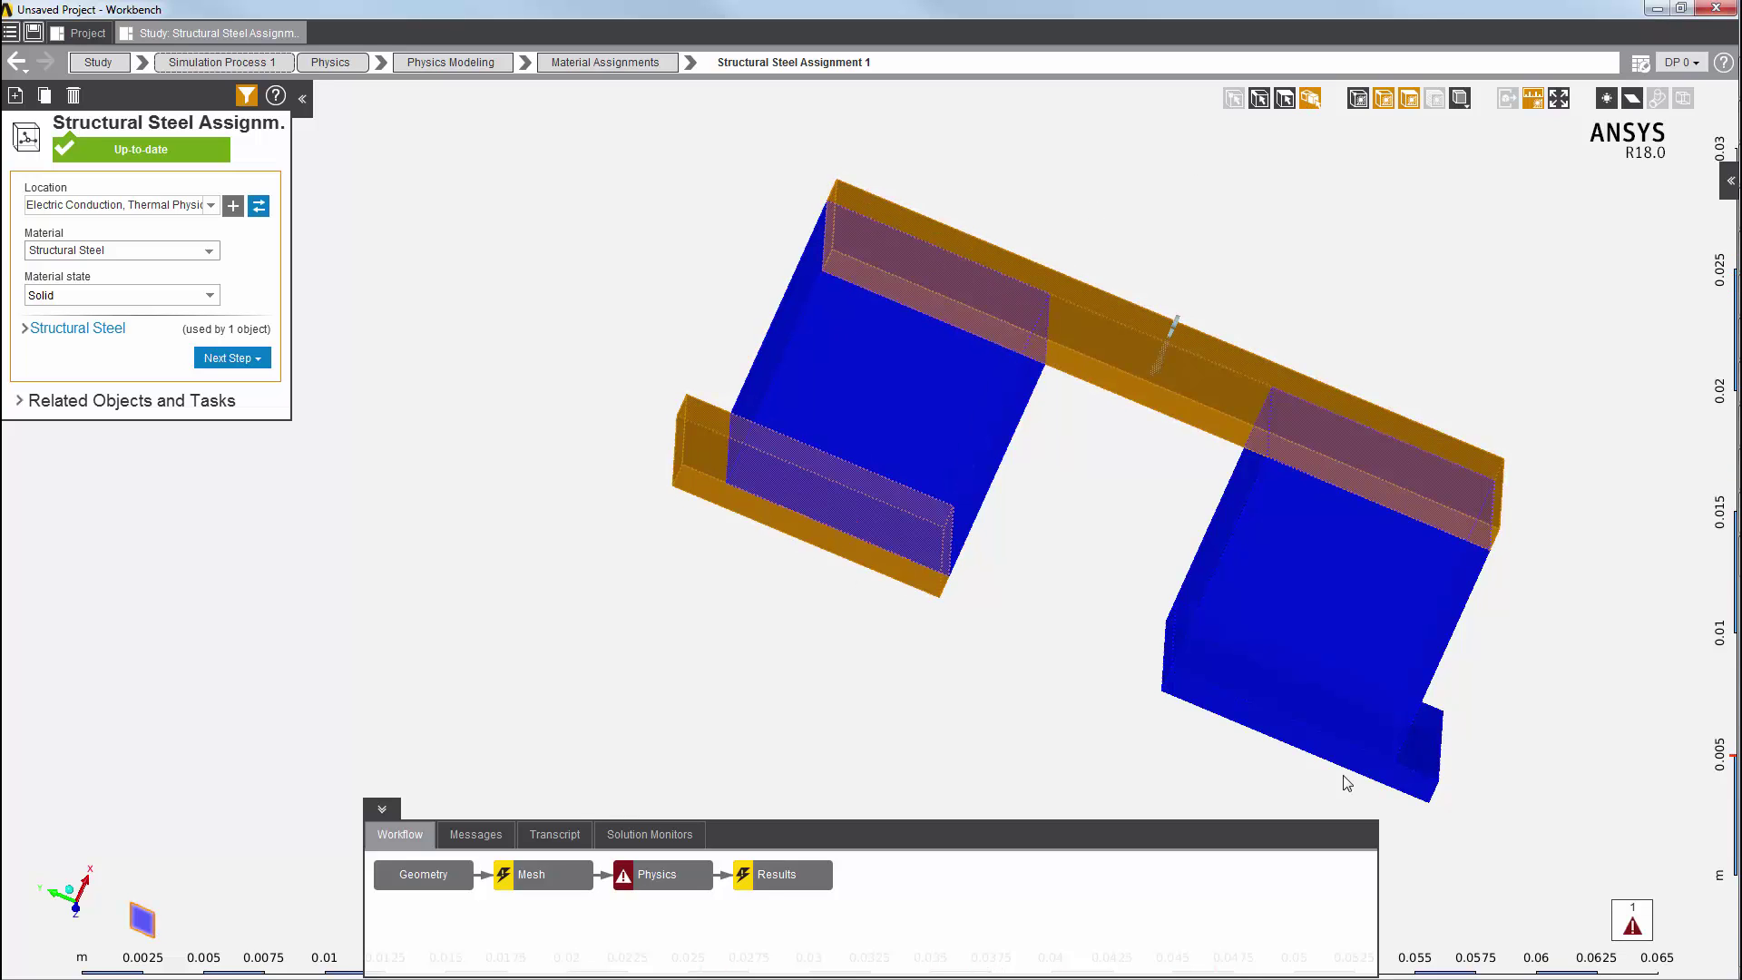
left_click(1418, 761, "ctrl")
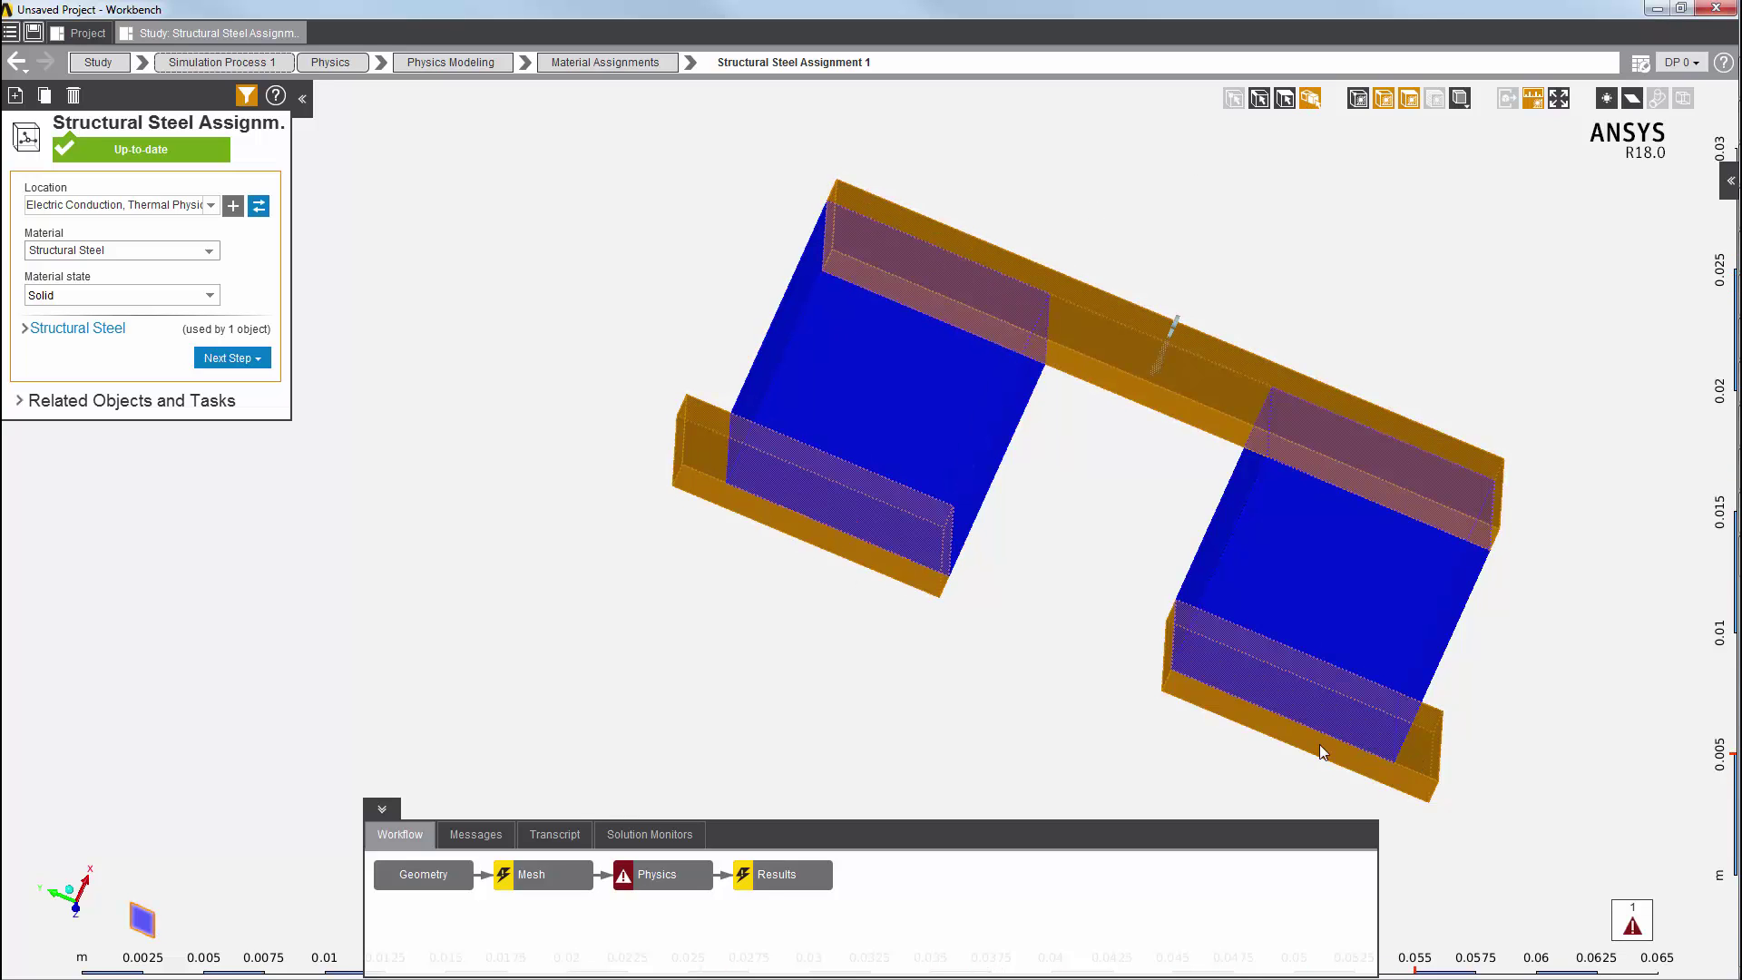
left_click(260, 207)
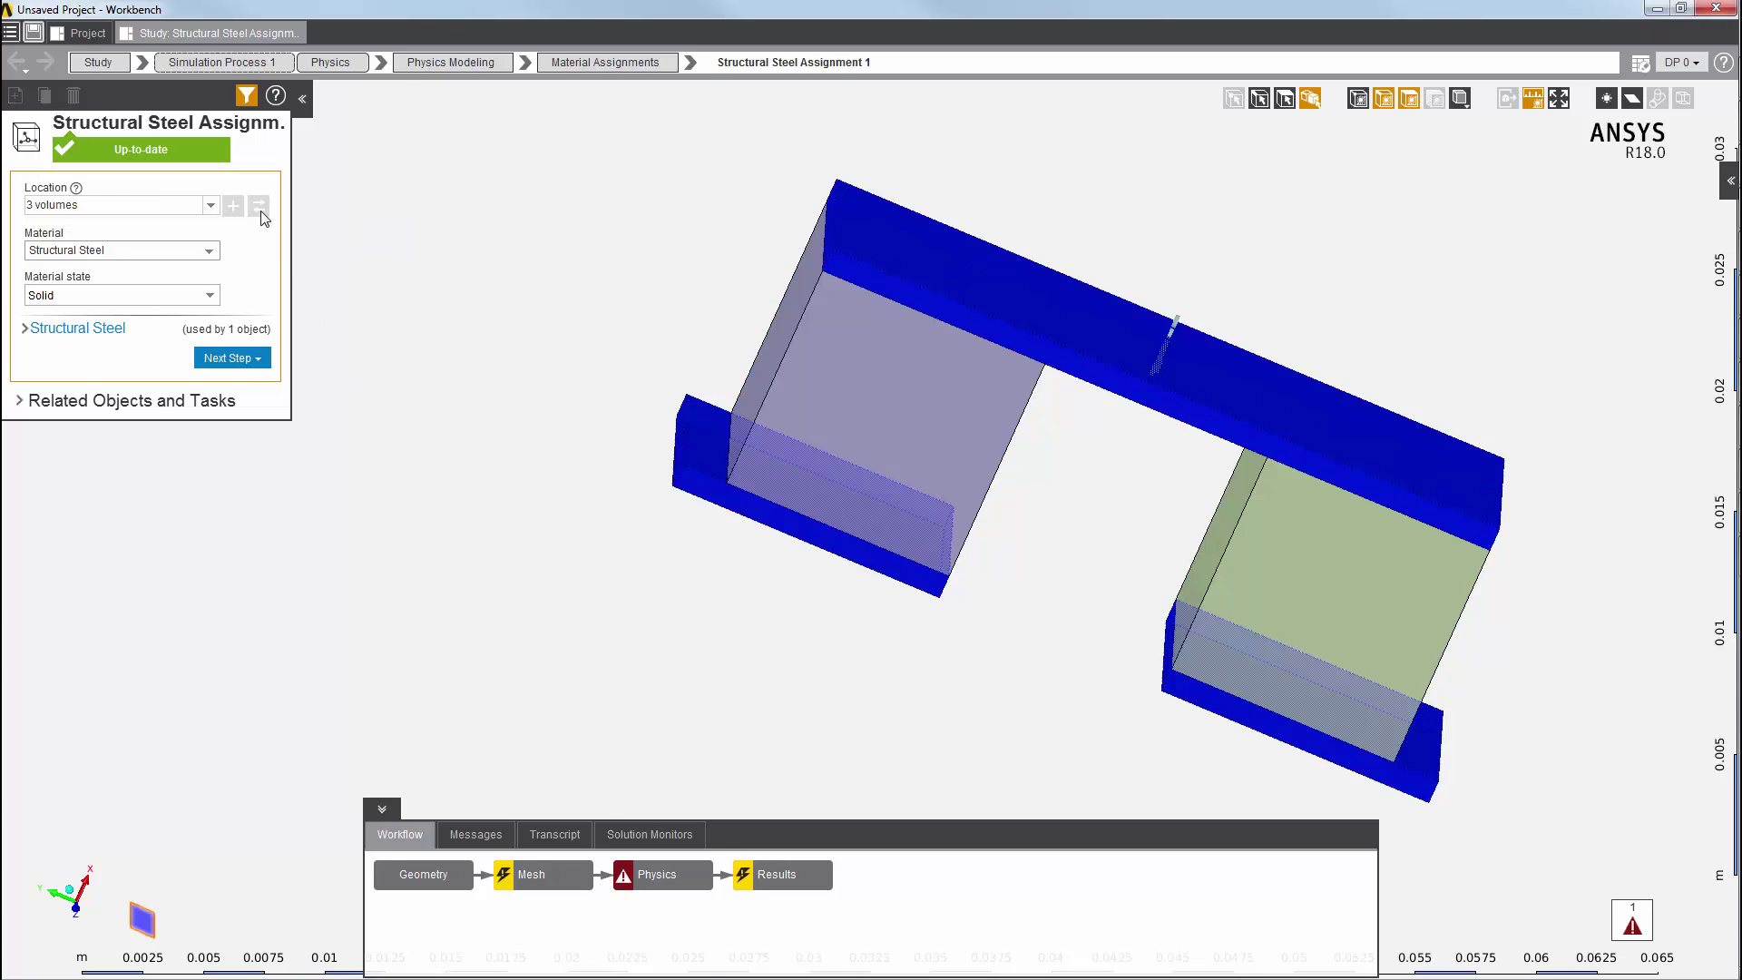
left_click(212, 254)
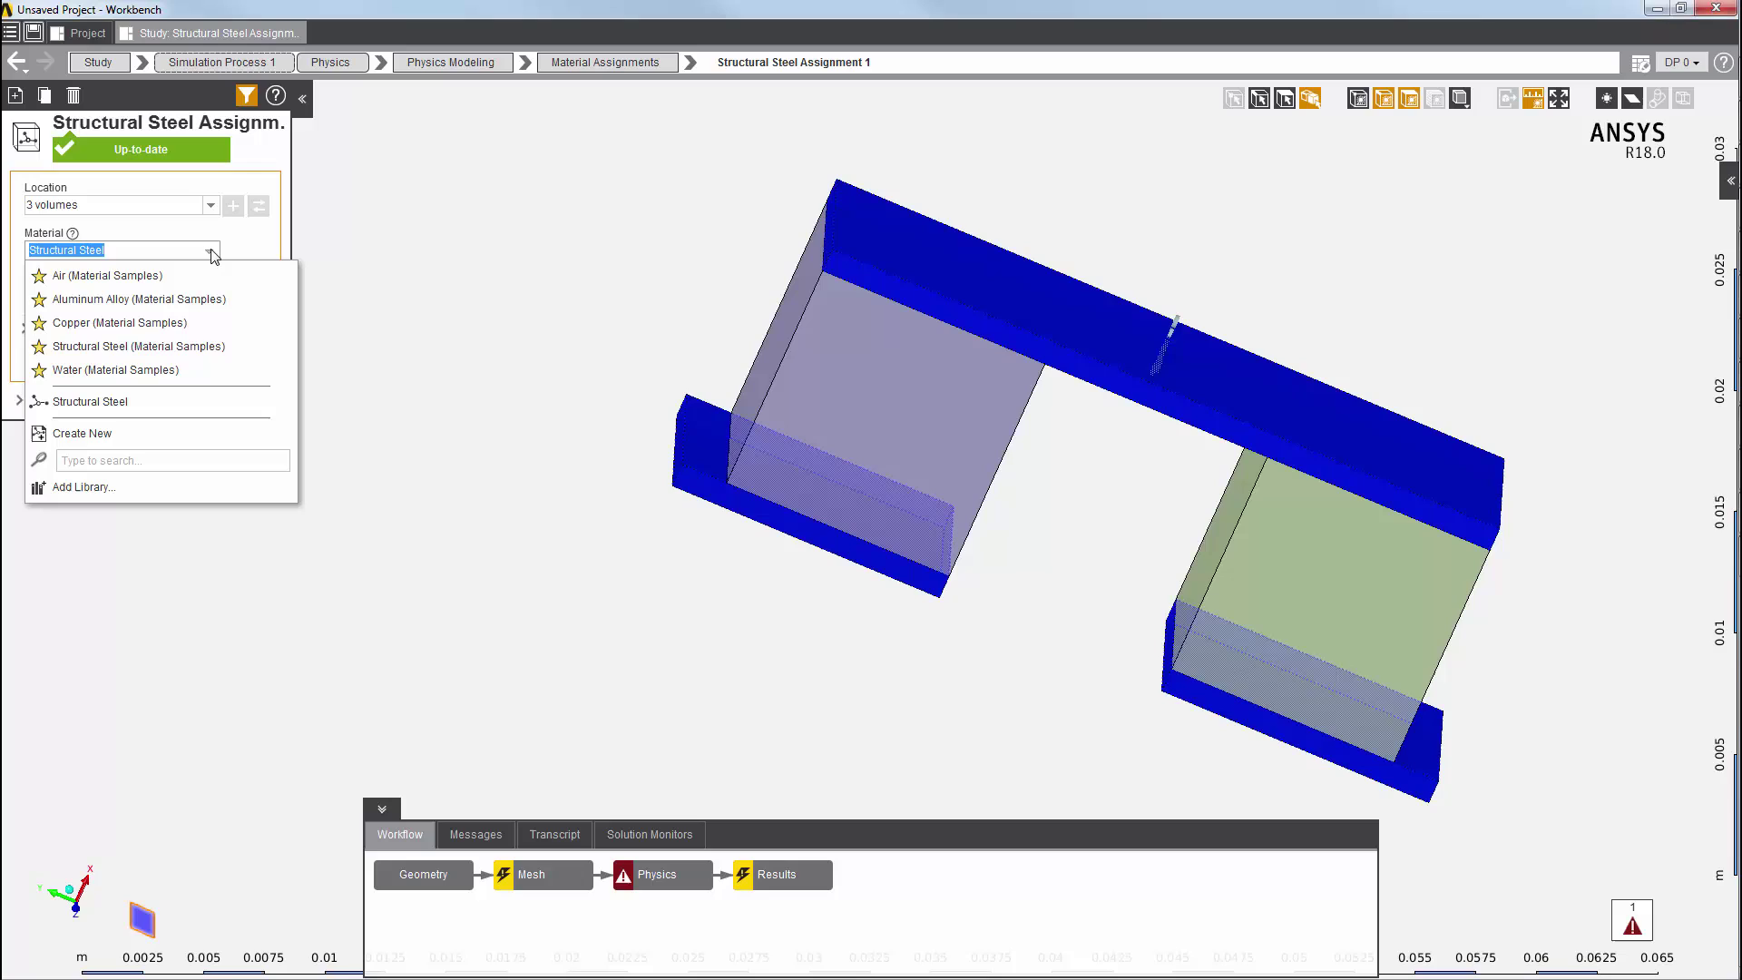
left_click(183, 325)
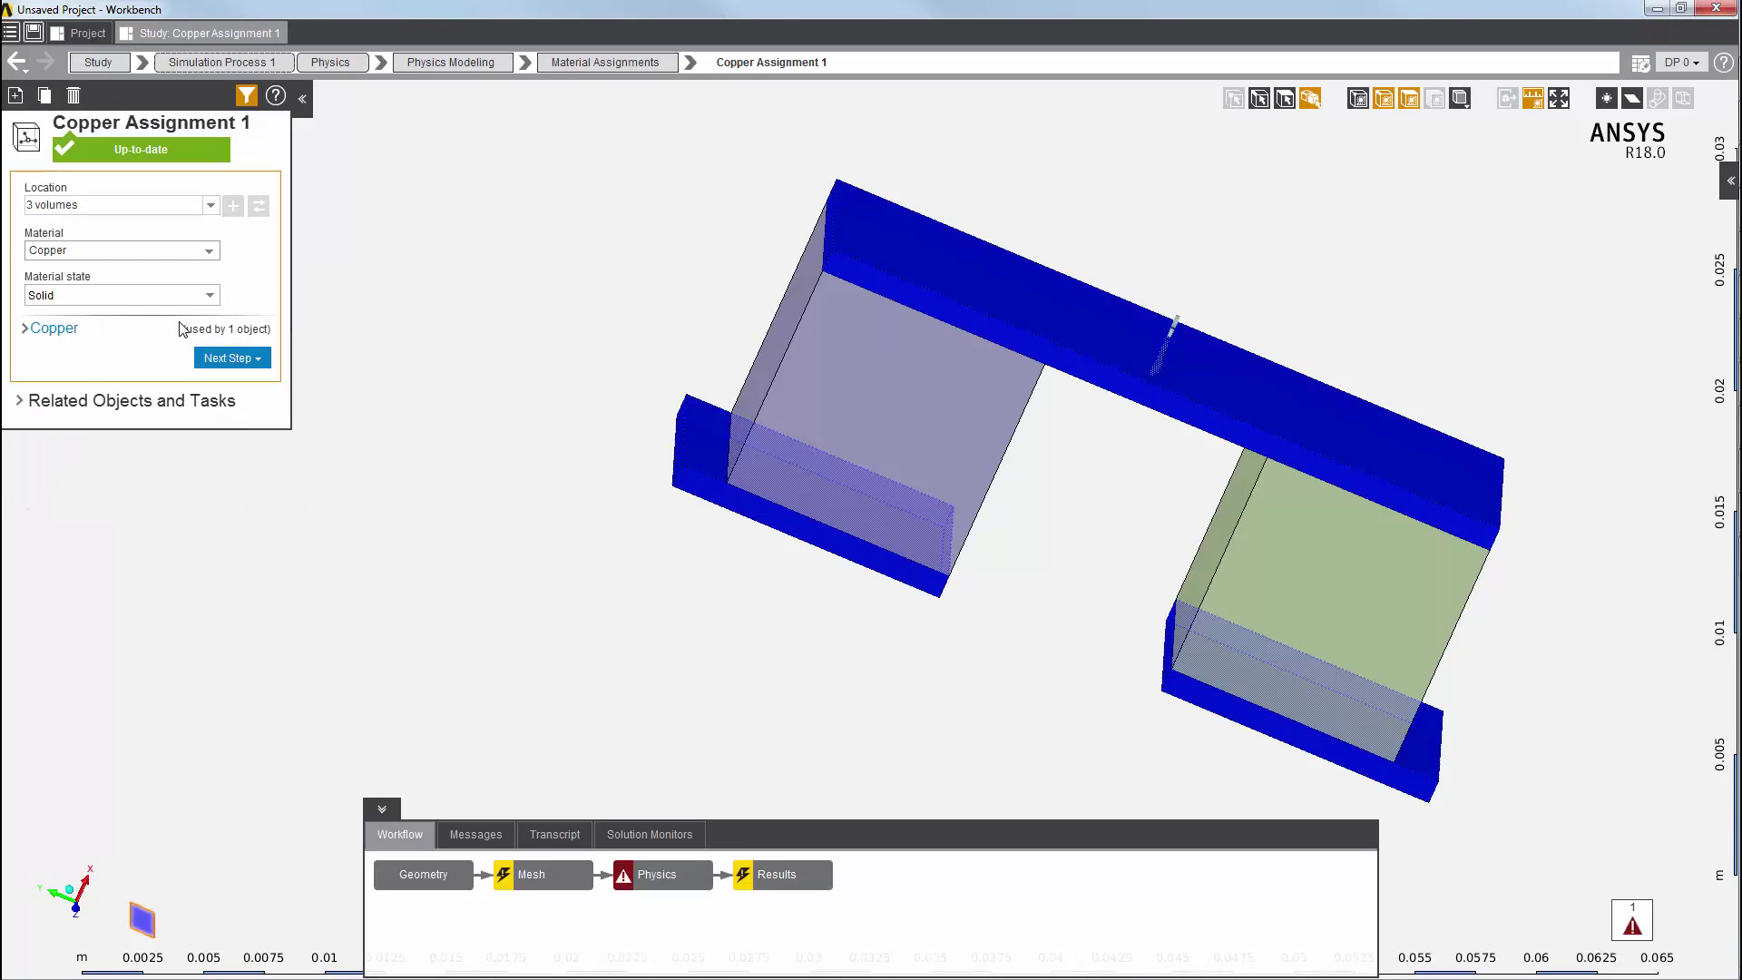
Review Copper's properties (density 8978 kg m^-3, conductivity 400 W m^-1 C^-1), then select the left block.
left_click(67, 333)
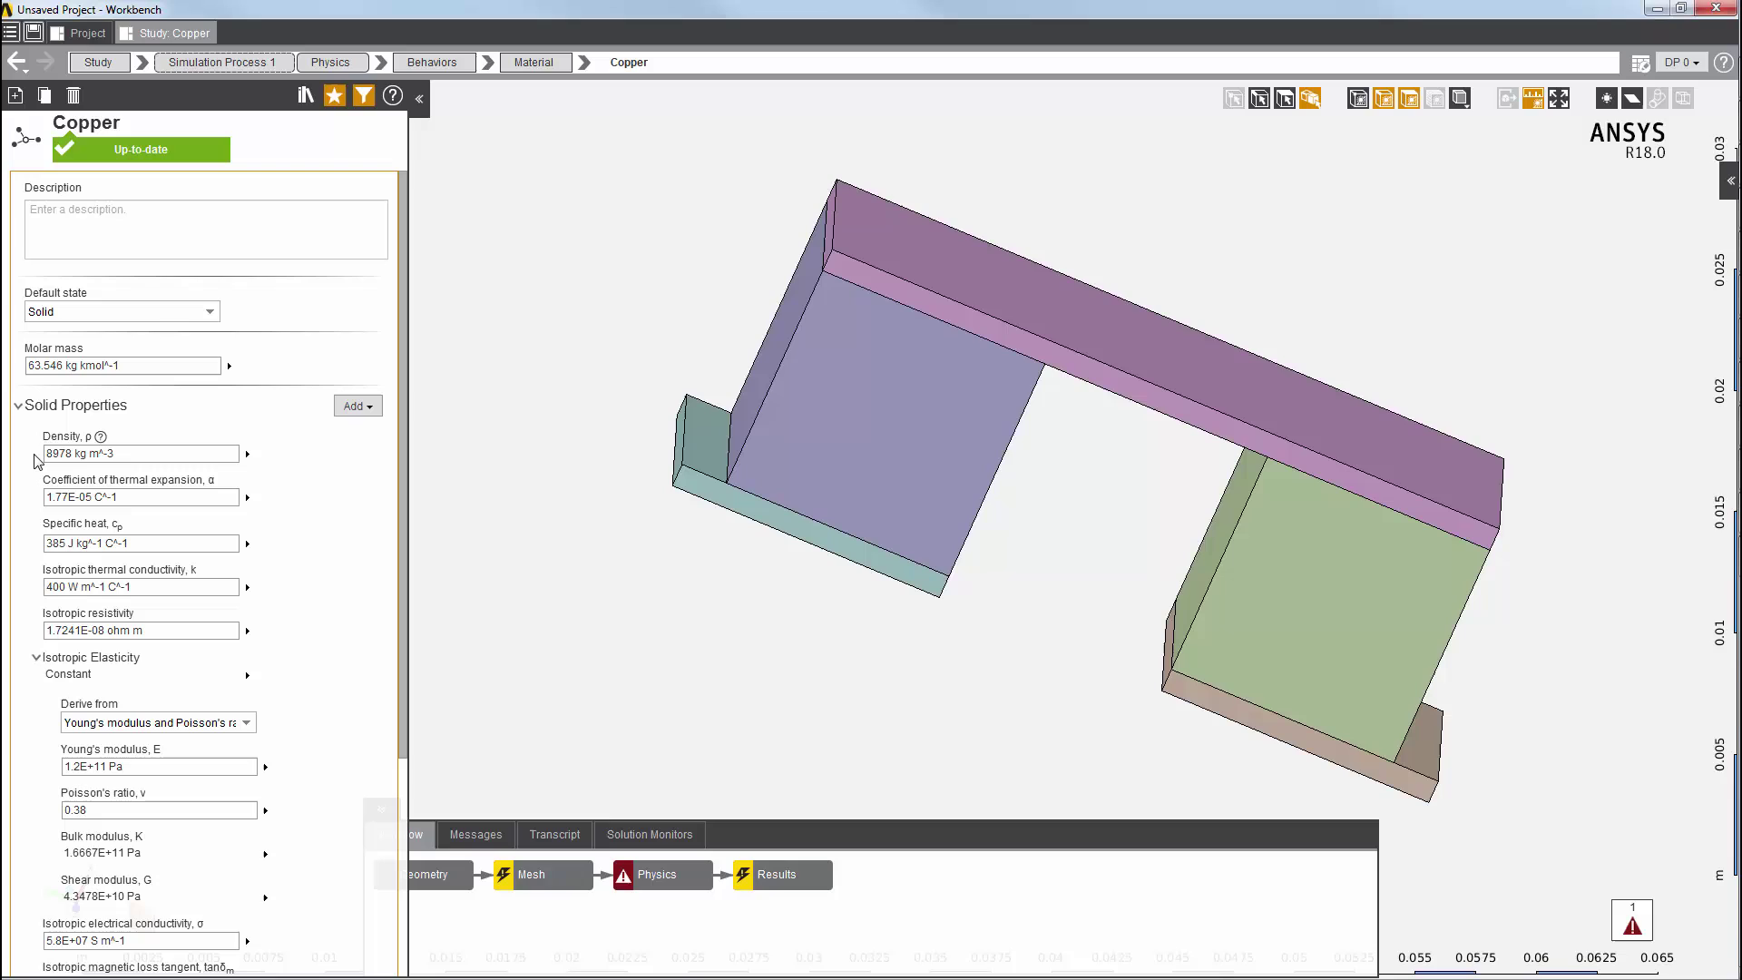
left_click(836, 438)
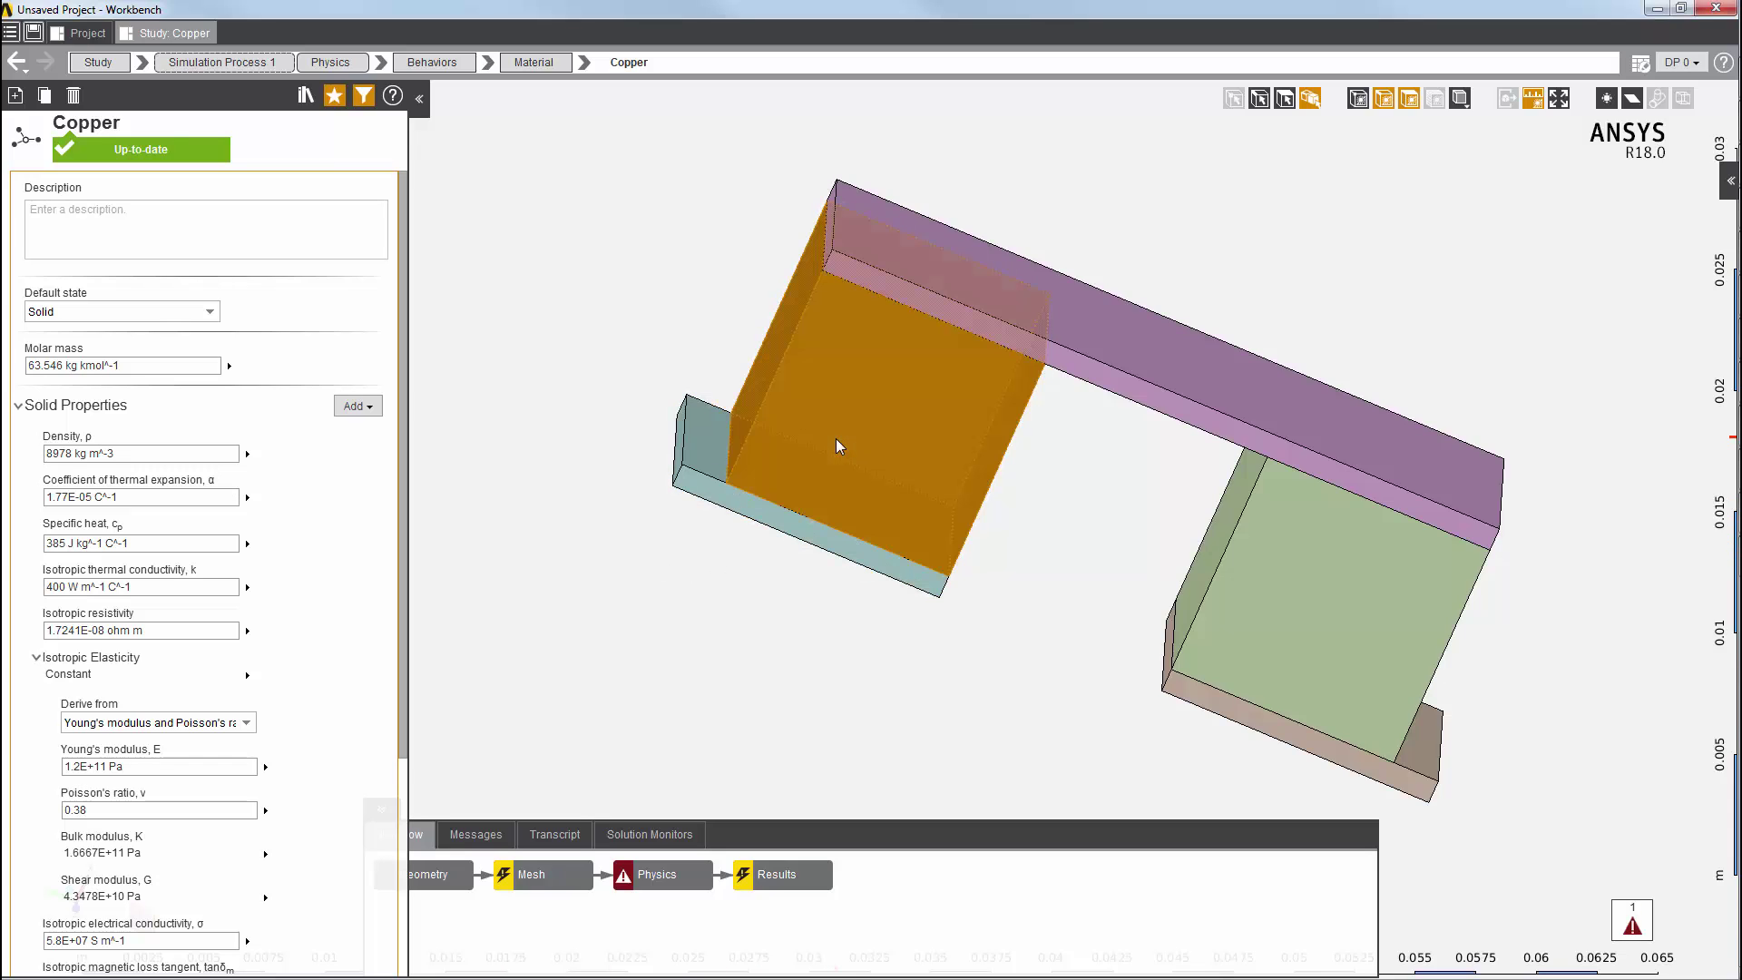
Add a material assignment for the left block using a new material named N-Type Semiconductor.
right_click(494, 353)
mouse_move(535, 359)
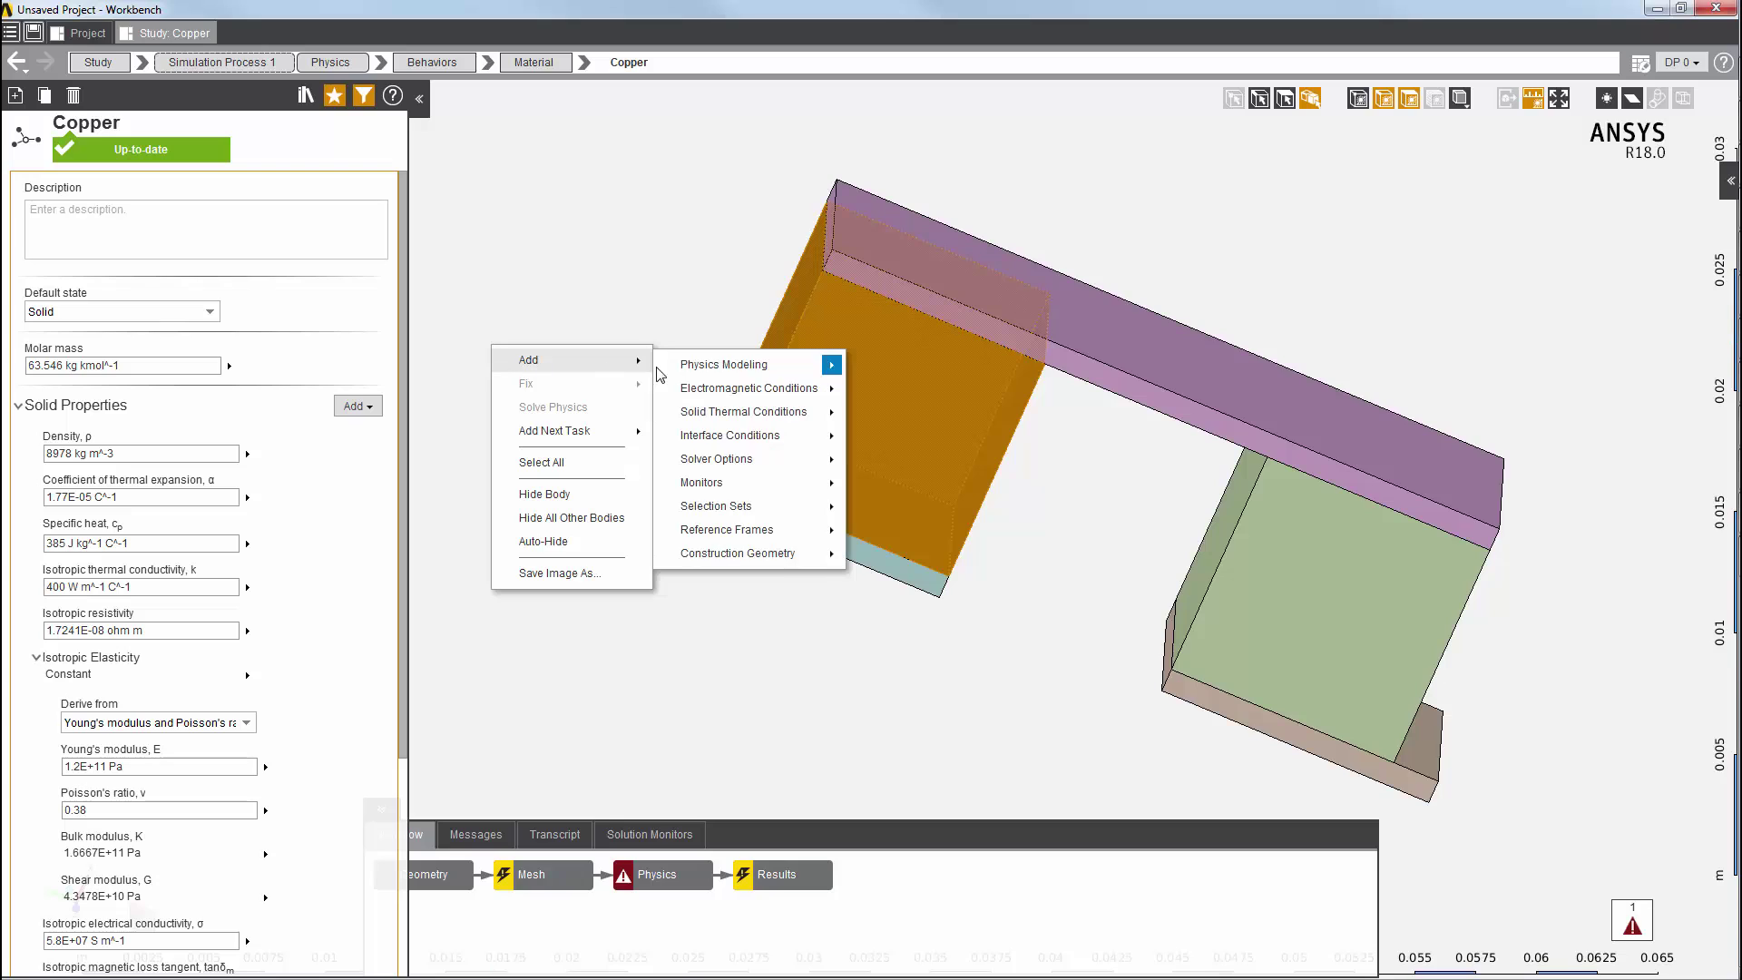
mouse_move(806, 373)
mouse_move(880, 372)
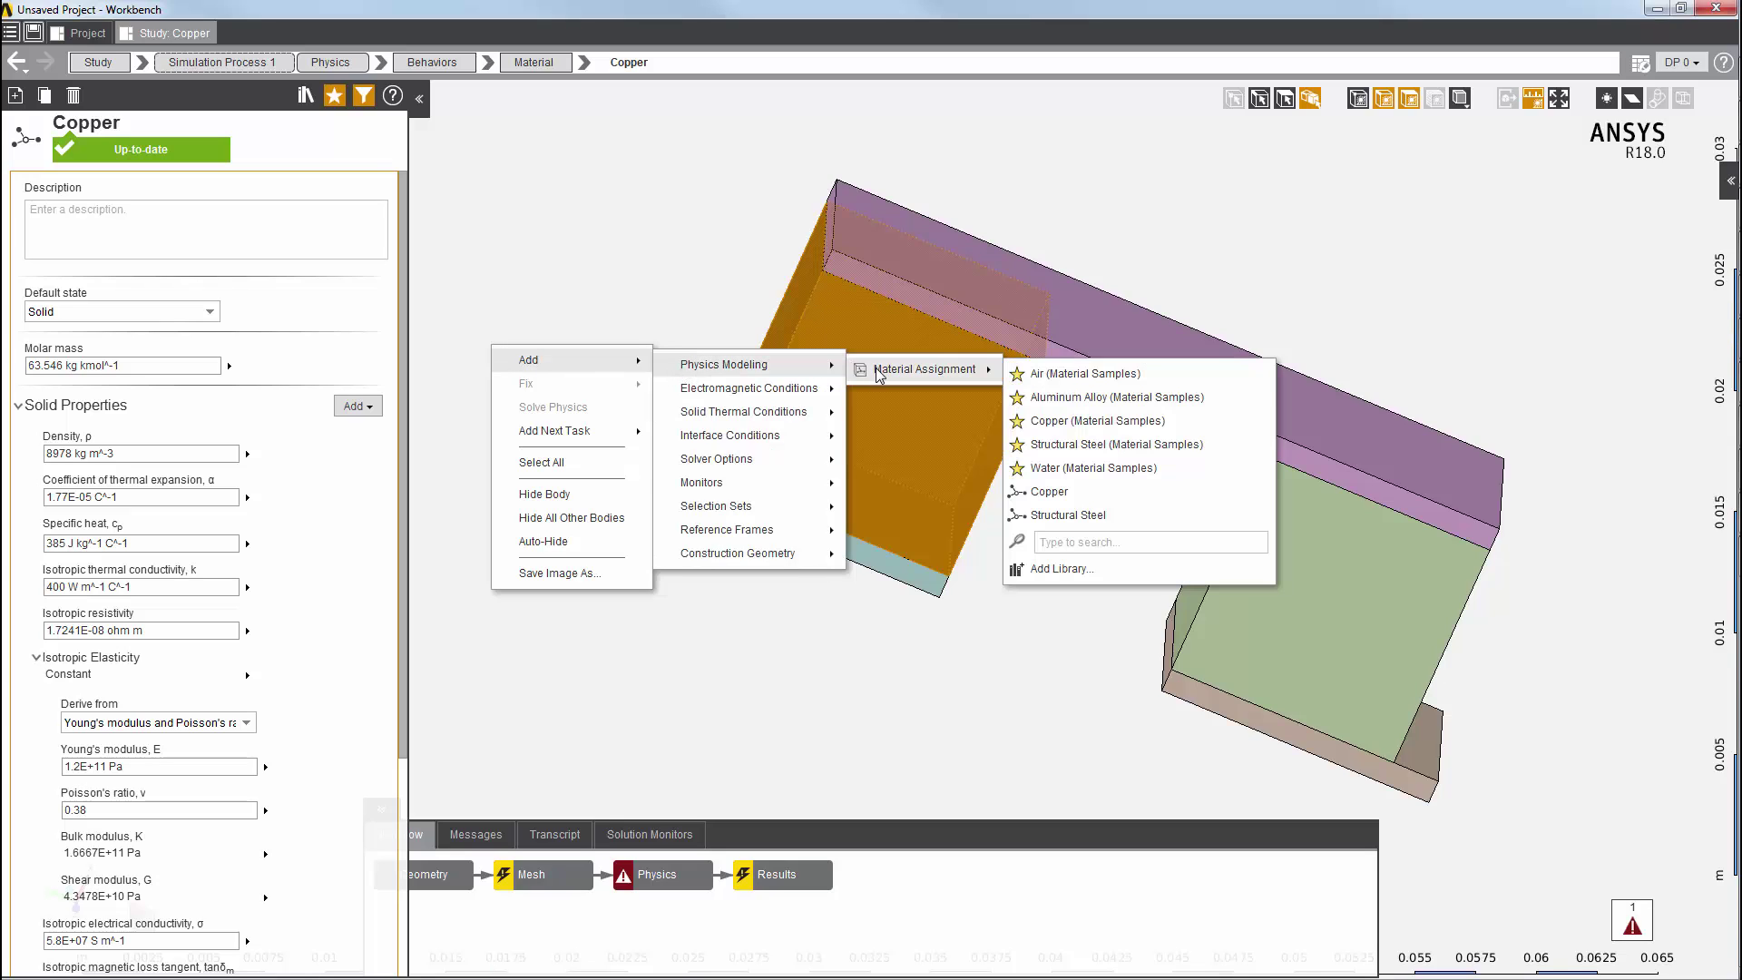
left_click(1110, 540)
type("N-")
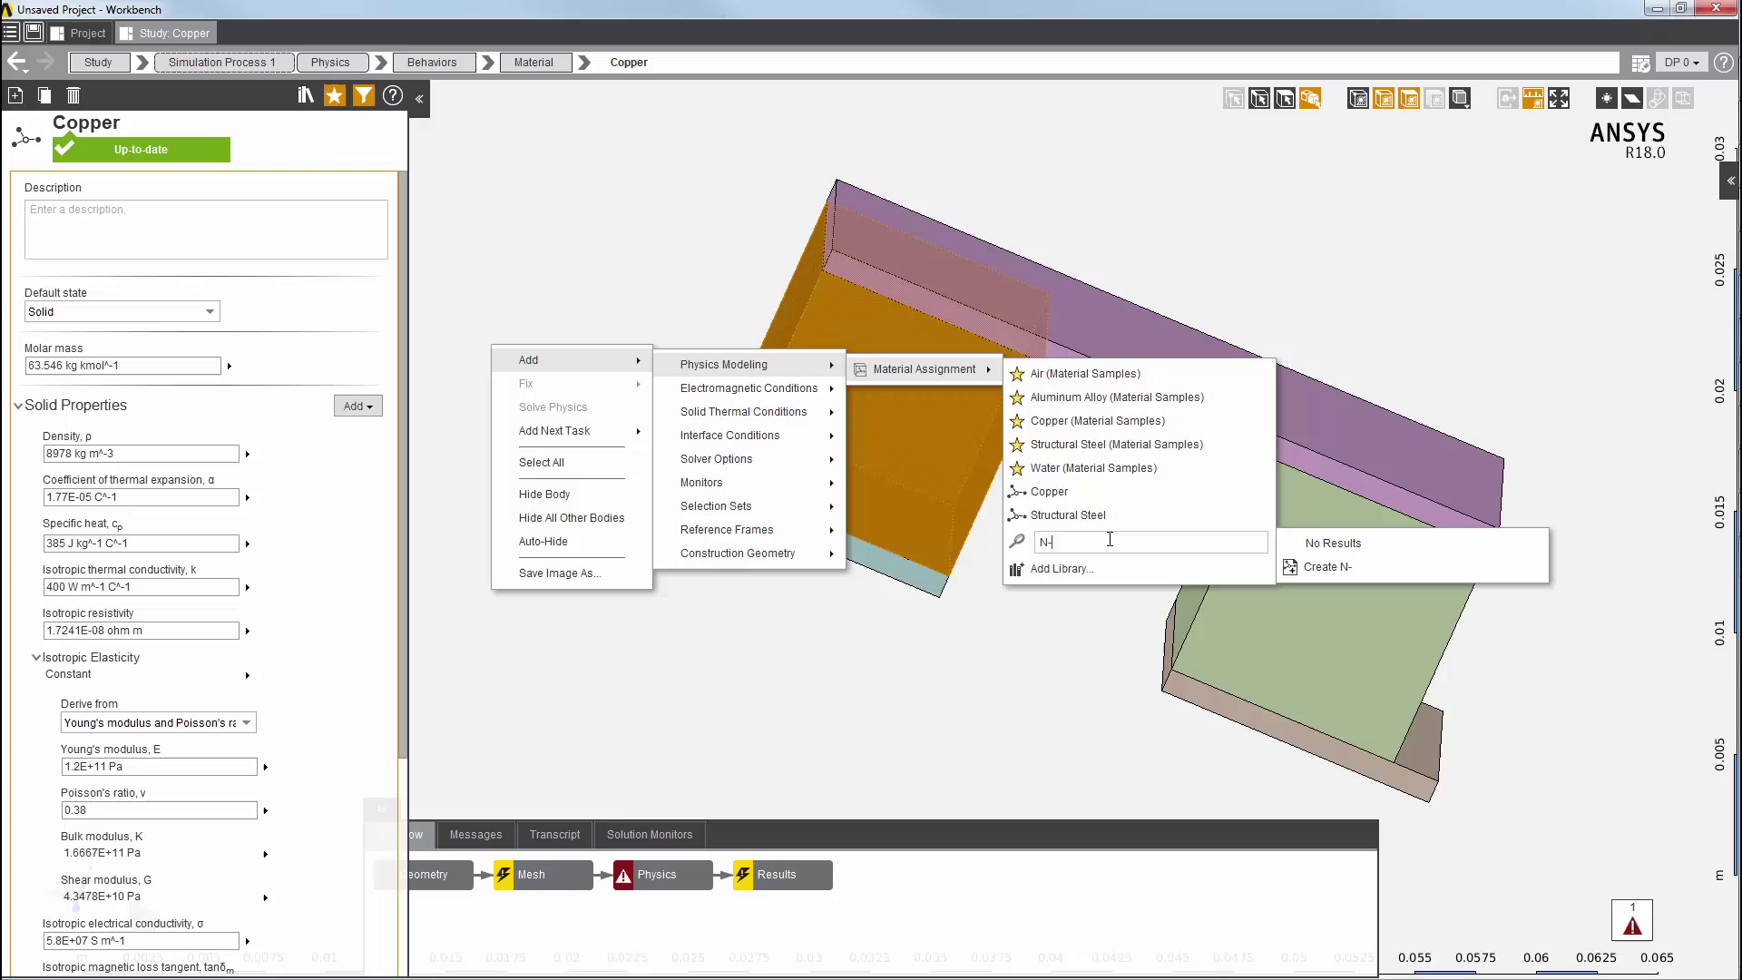
type("Type Semiconductor")
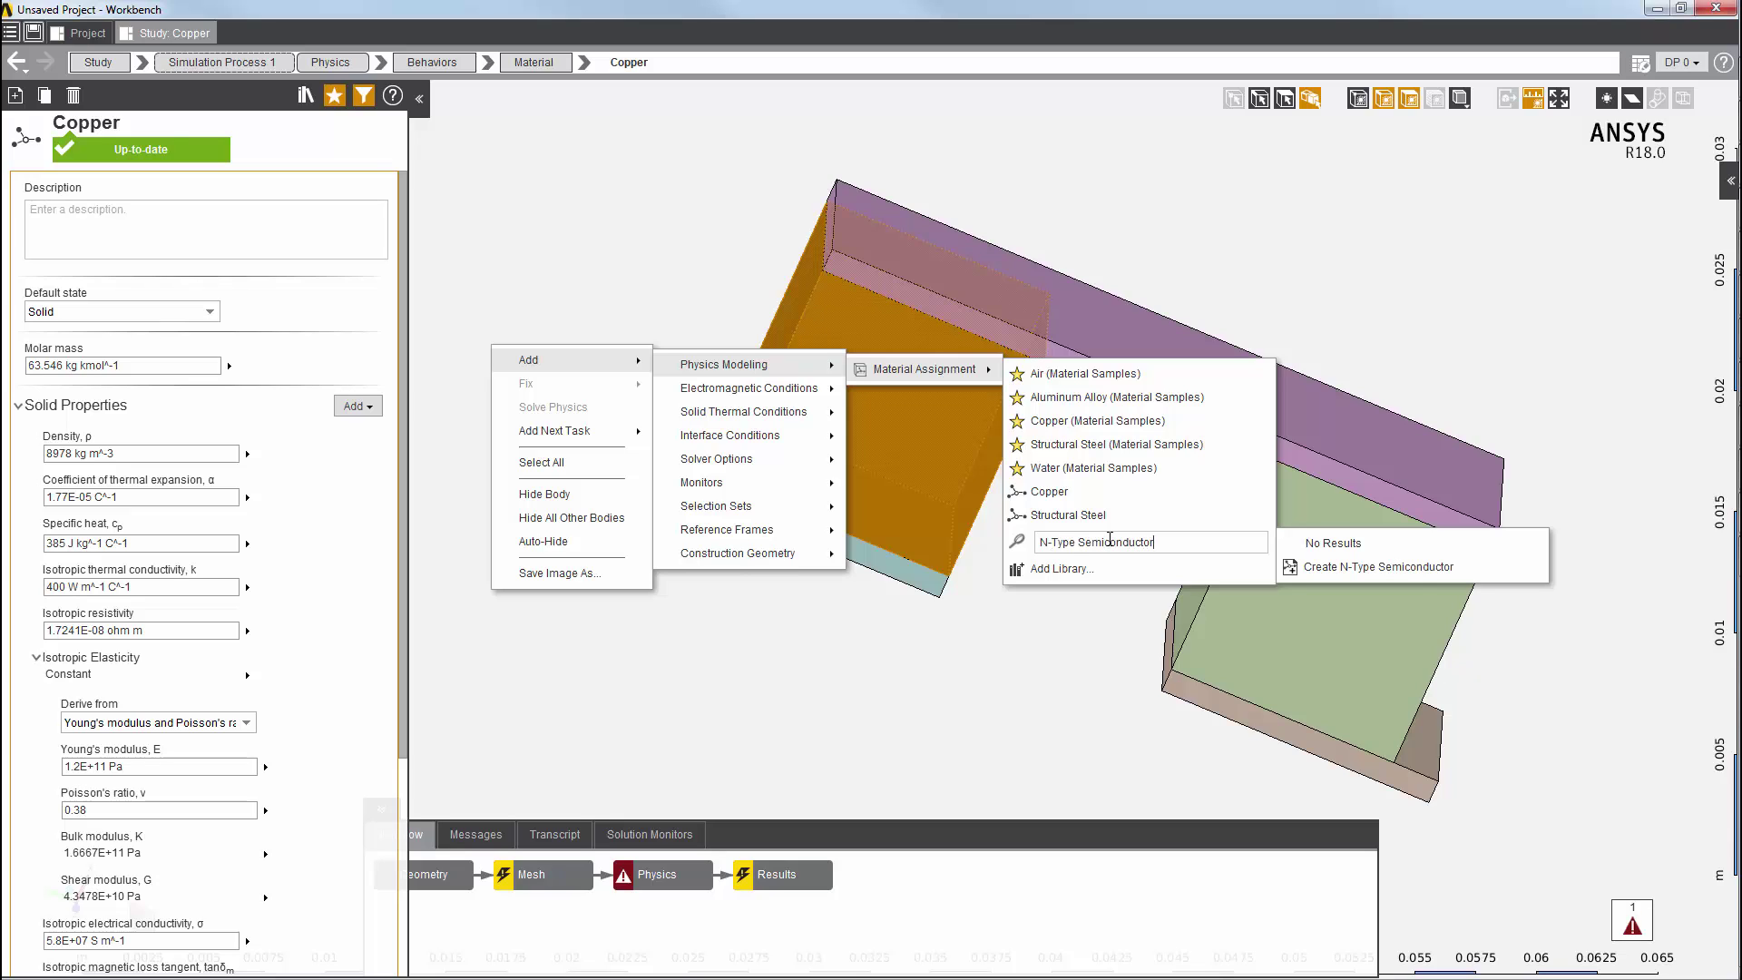
left_click(1353, 568)
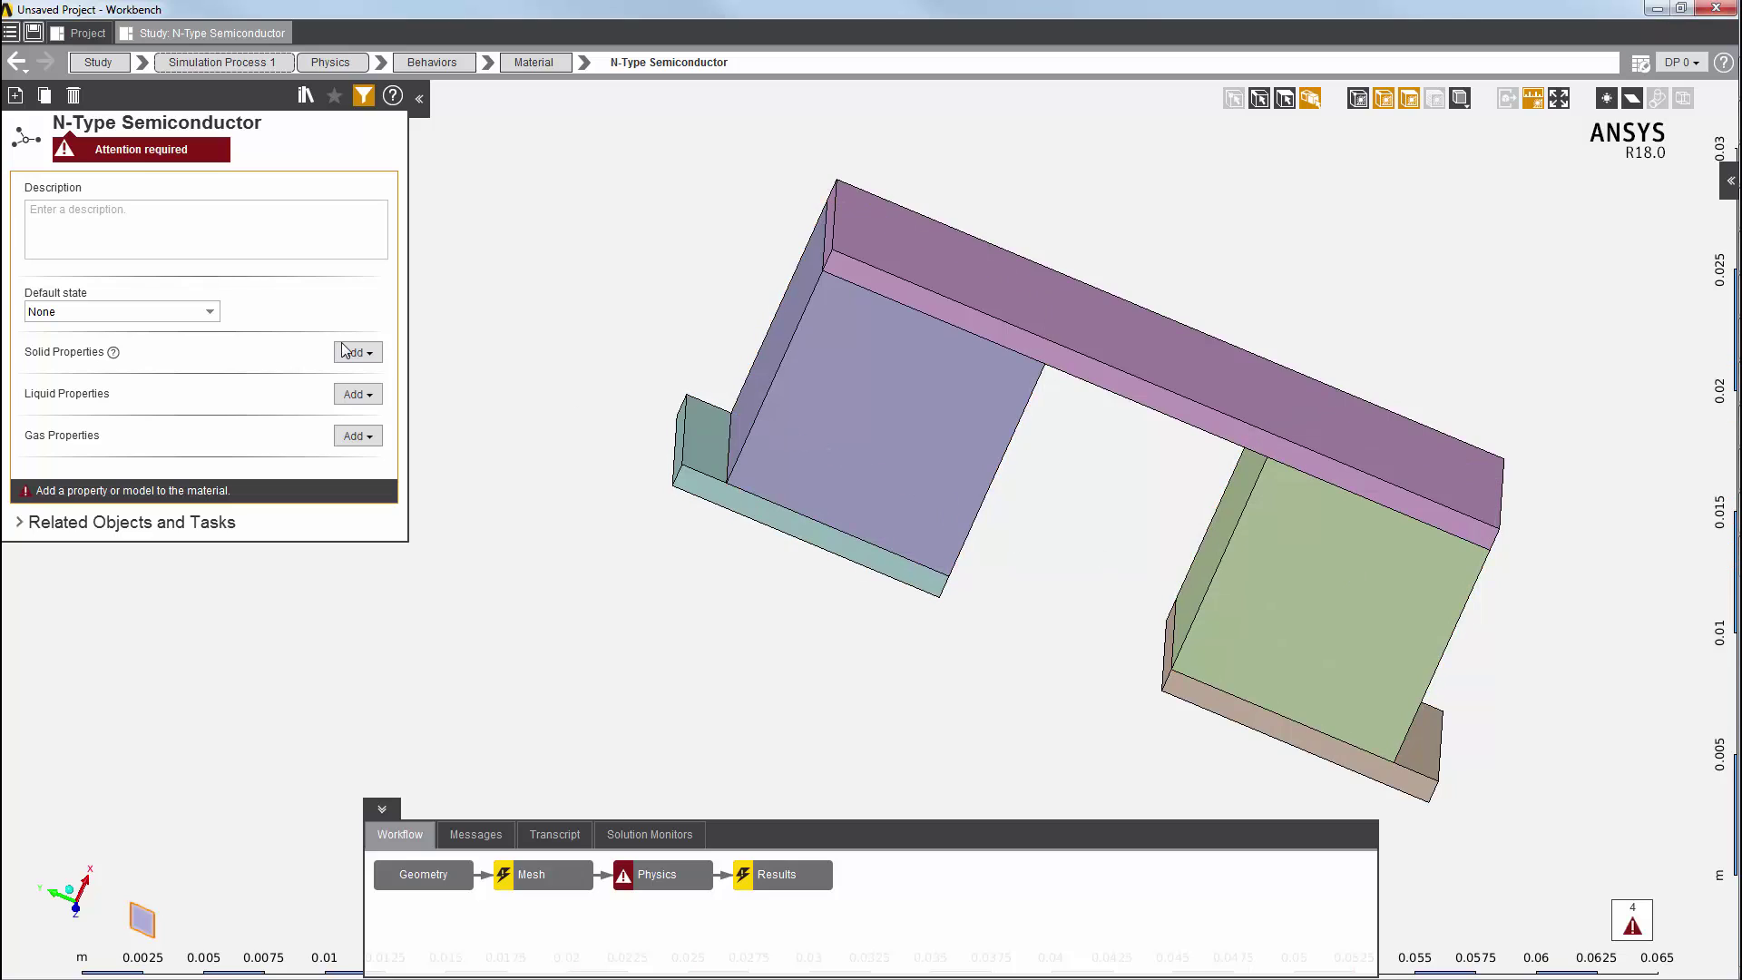
Make N-Type Semiconductor a solid with isotropic resistivity 1.05E-05 ohm m.
left_click(196, 313)
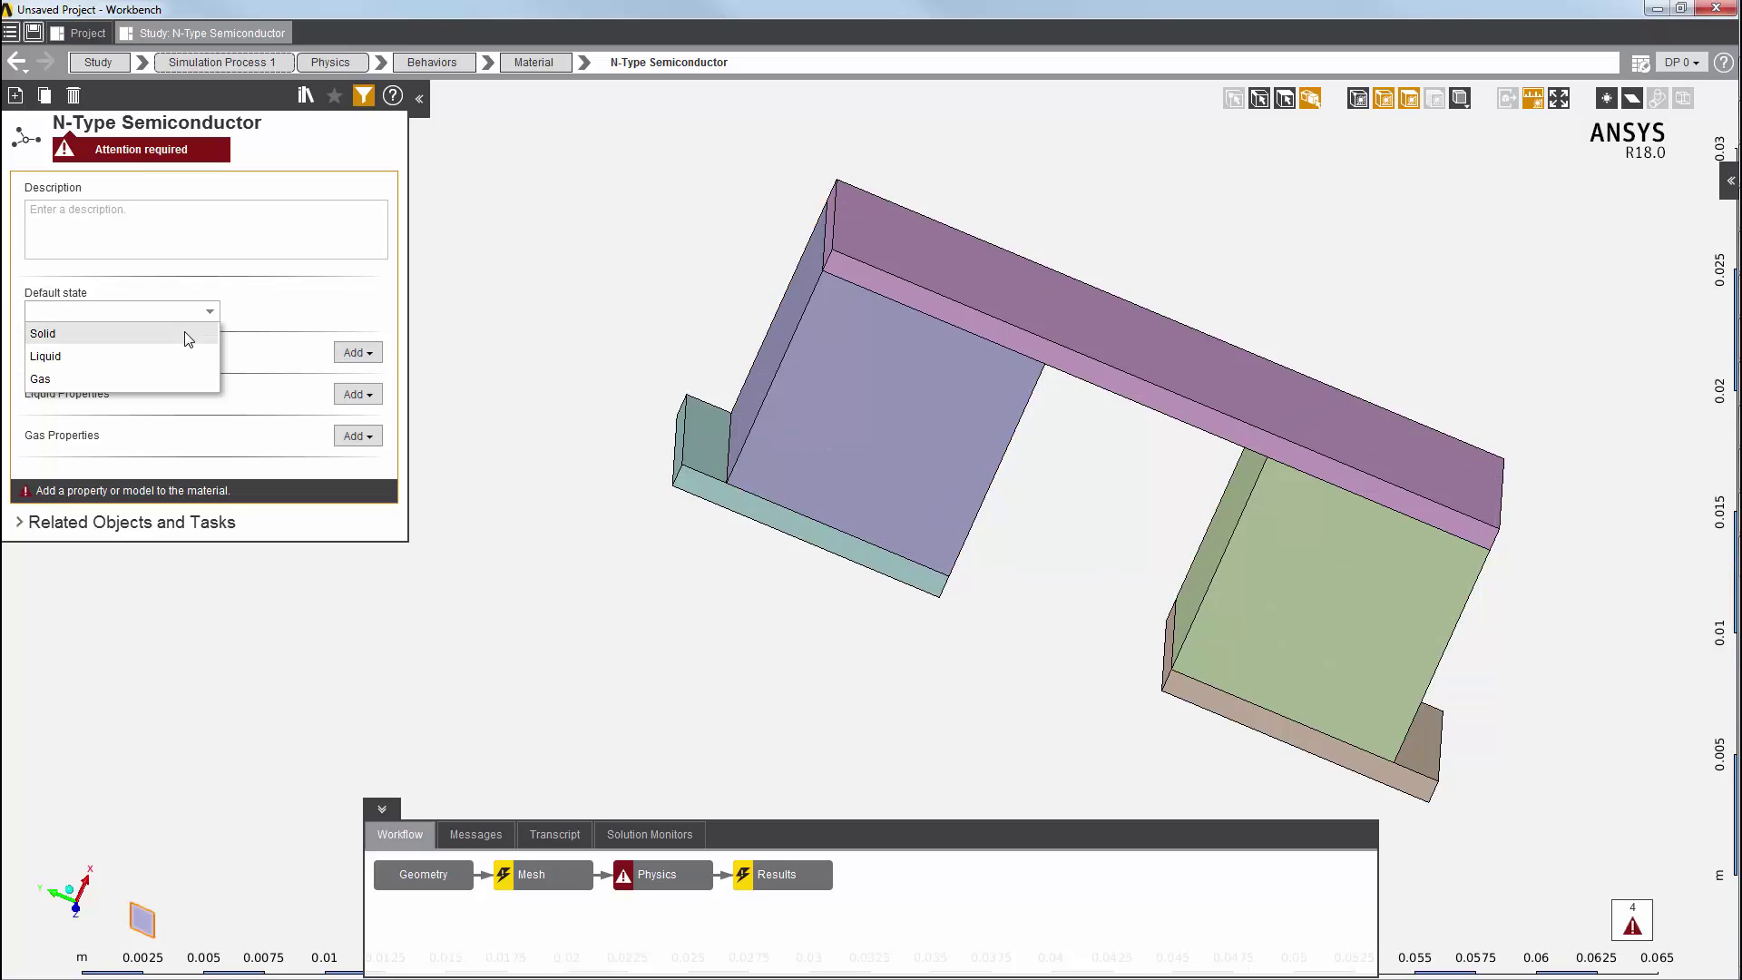
left_click(186, 334)
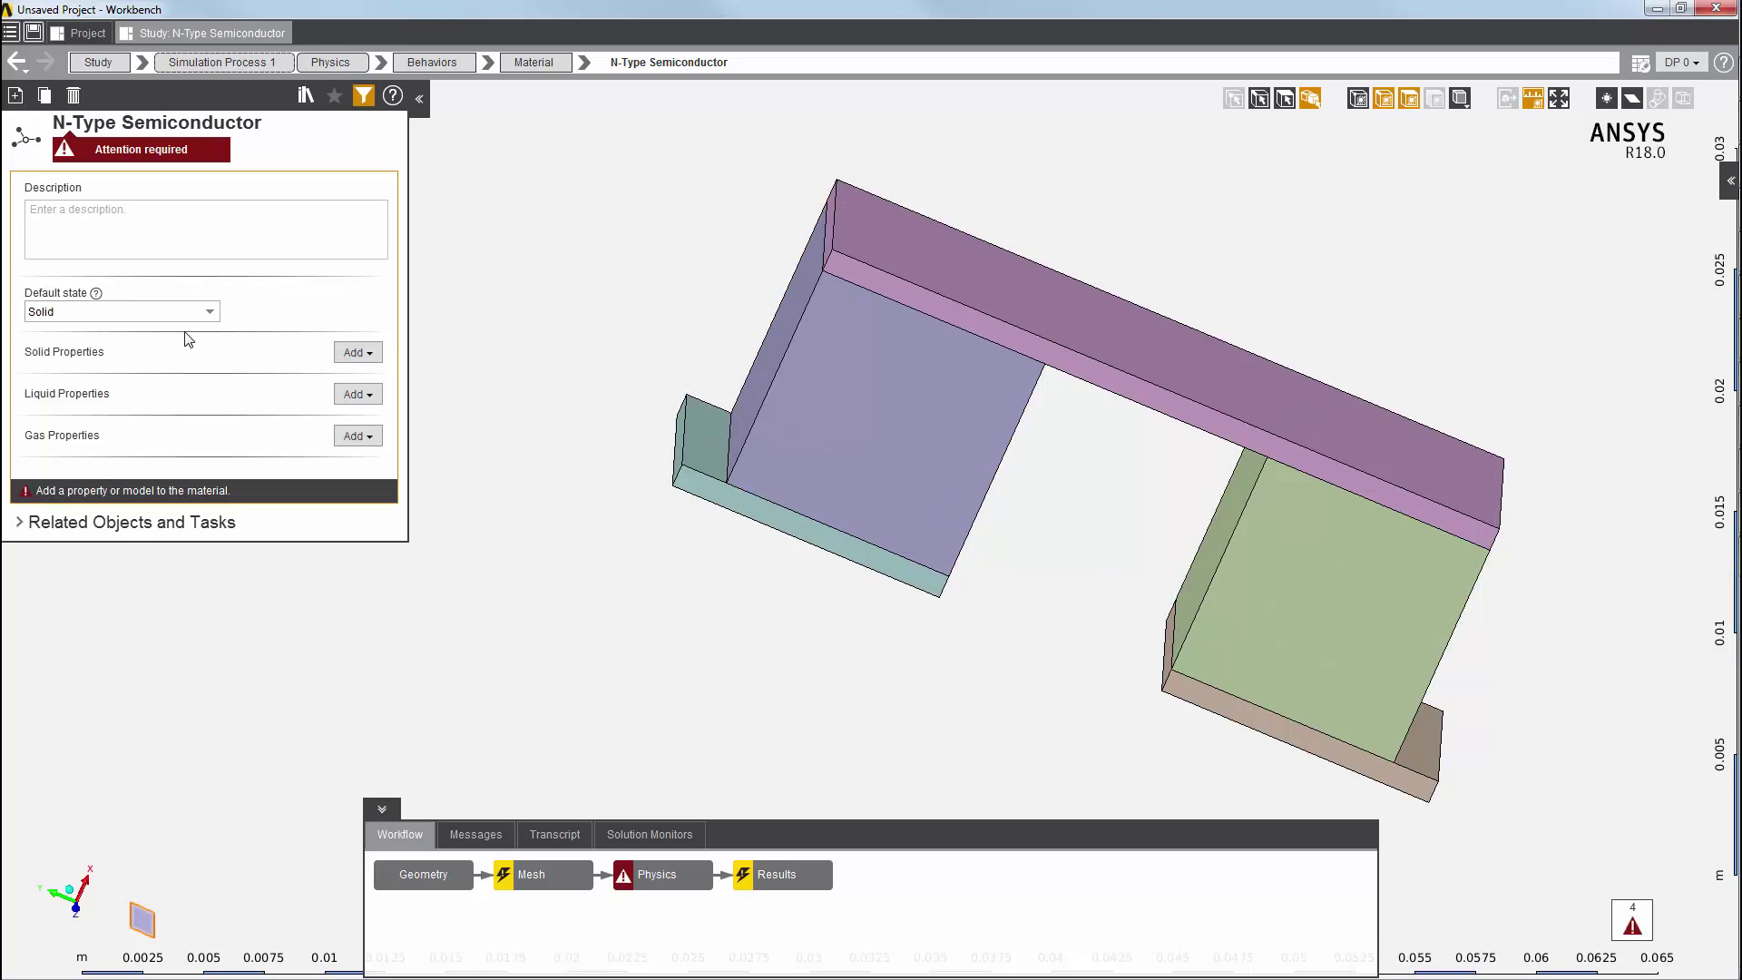
left_click(358, 353)
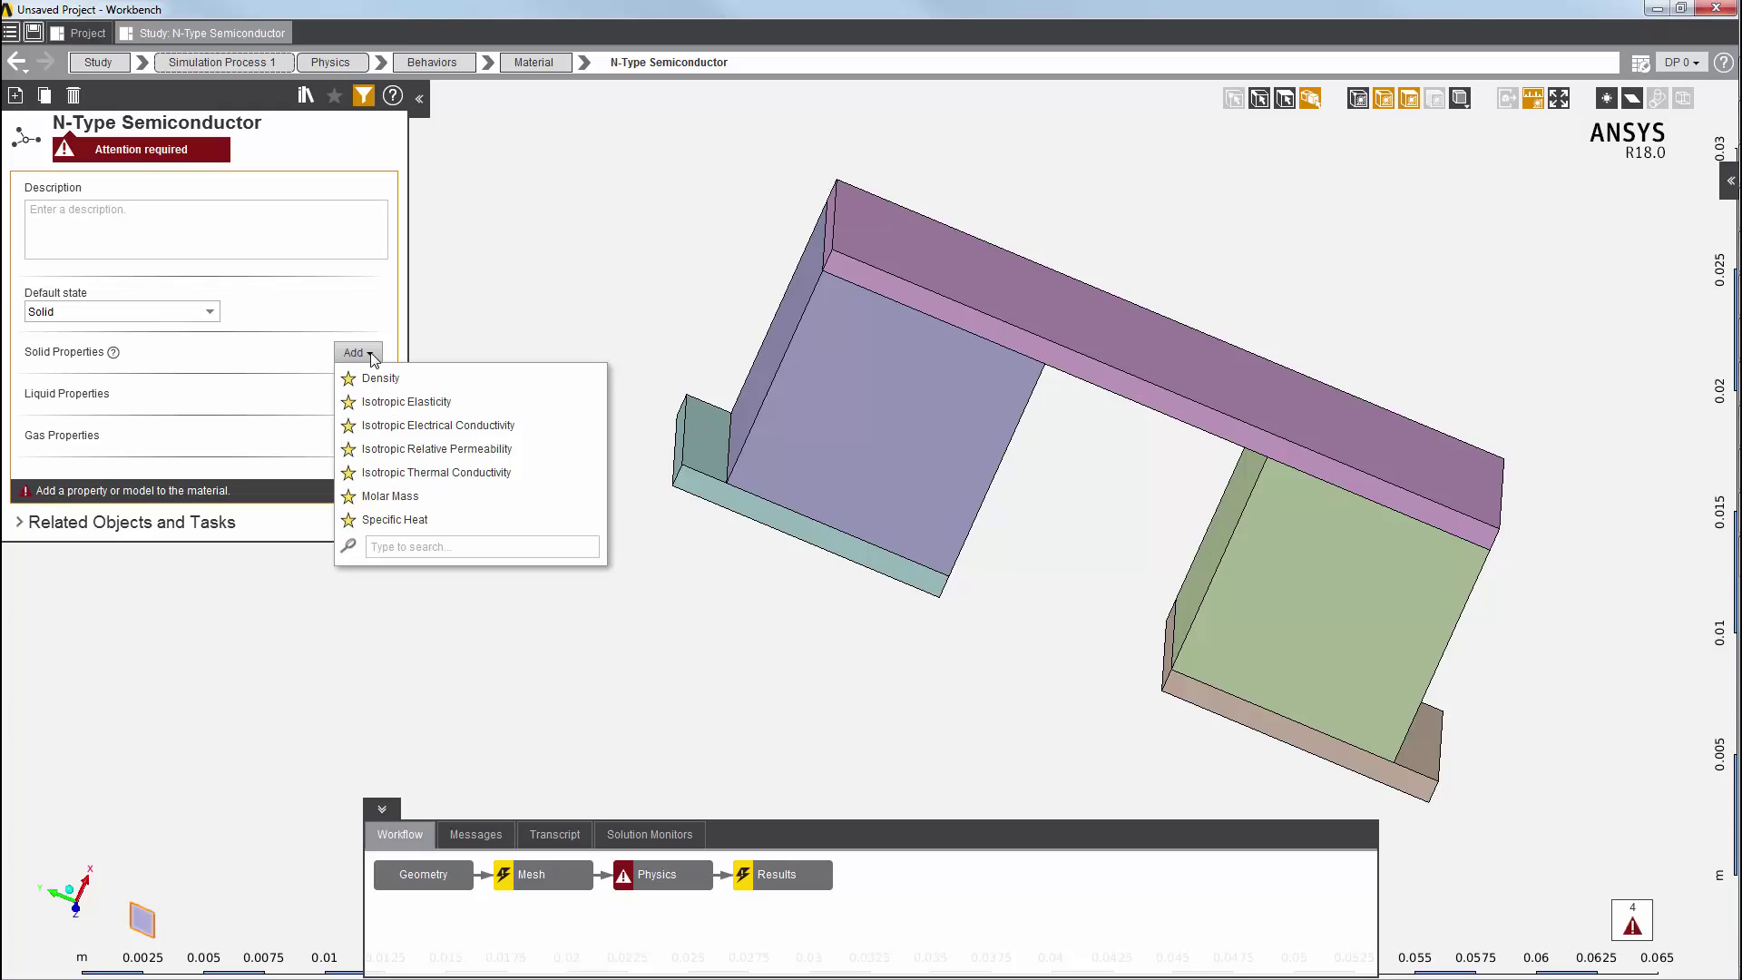
left_click(410, 548)
type("Iso")
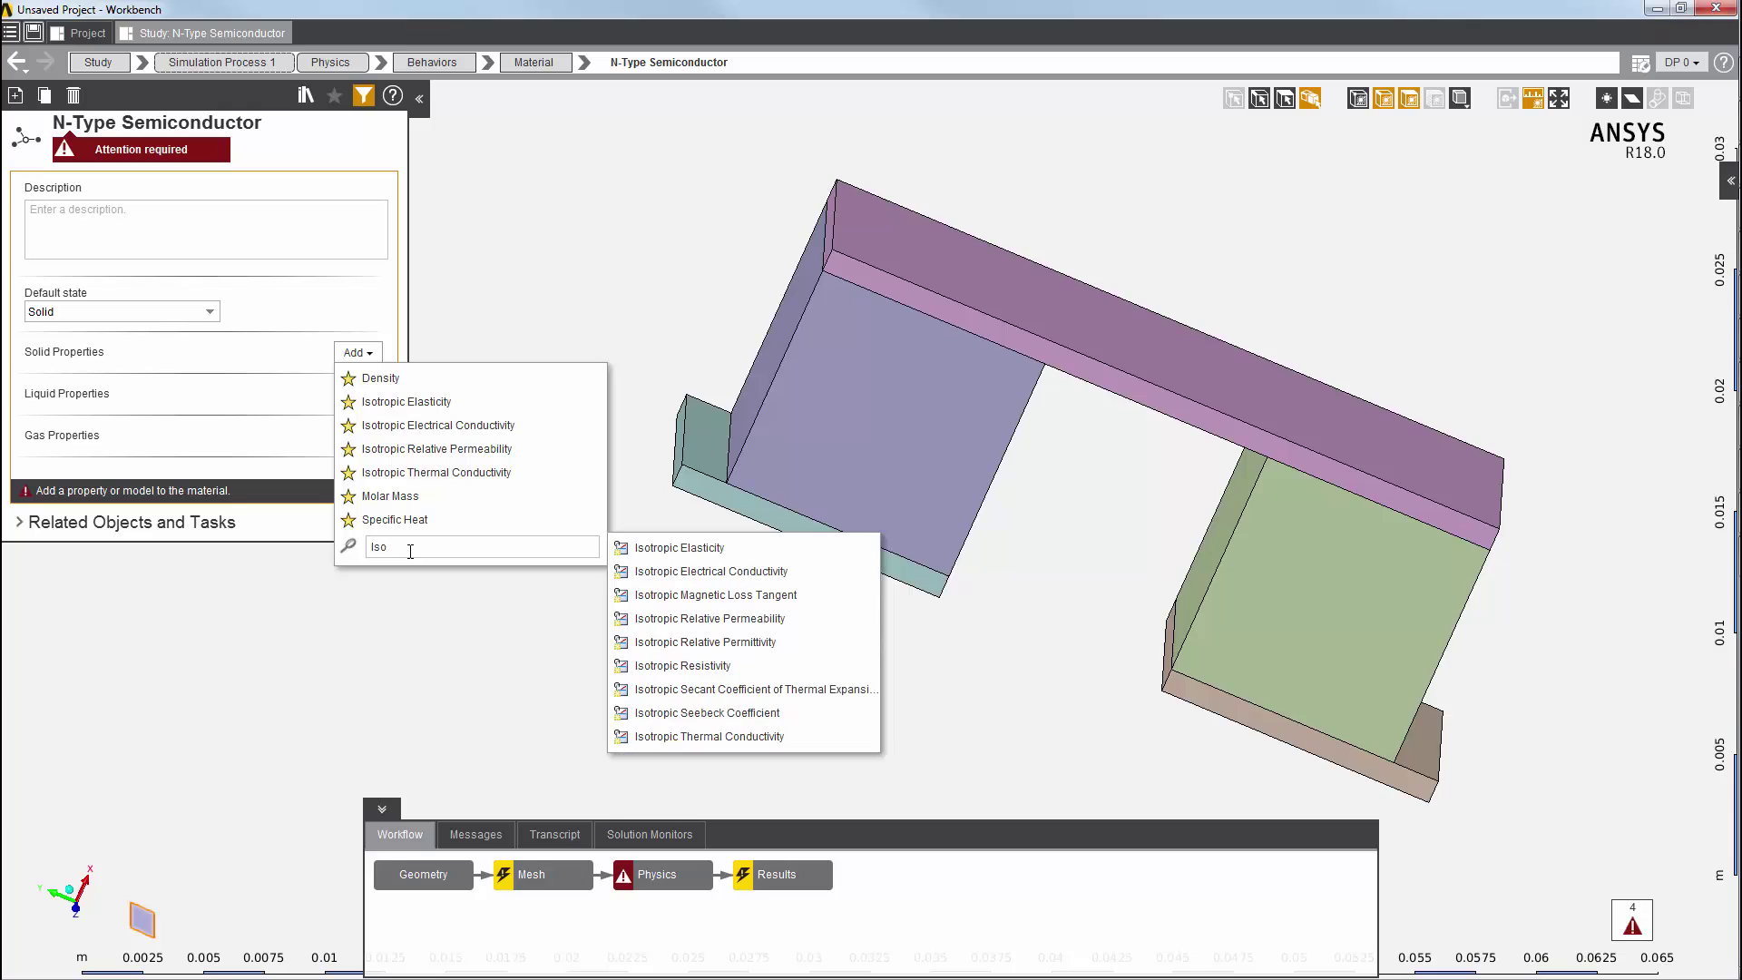
left_click(700, 667)
left_click(127, 400)
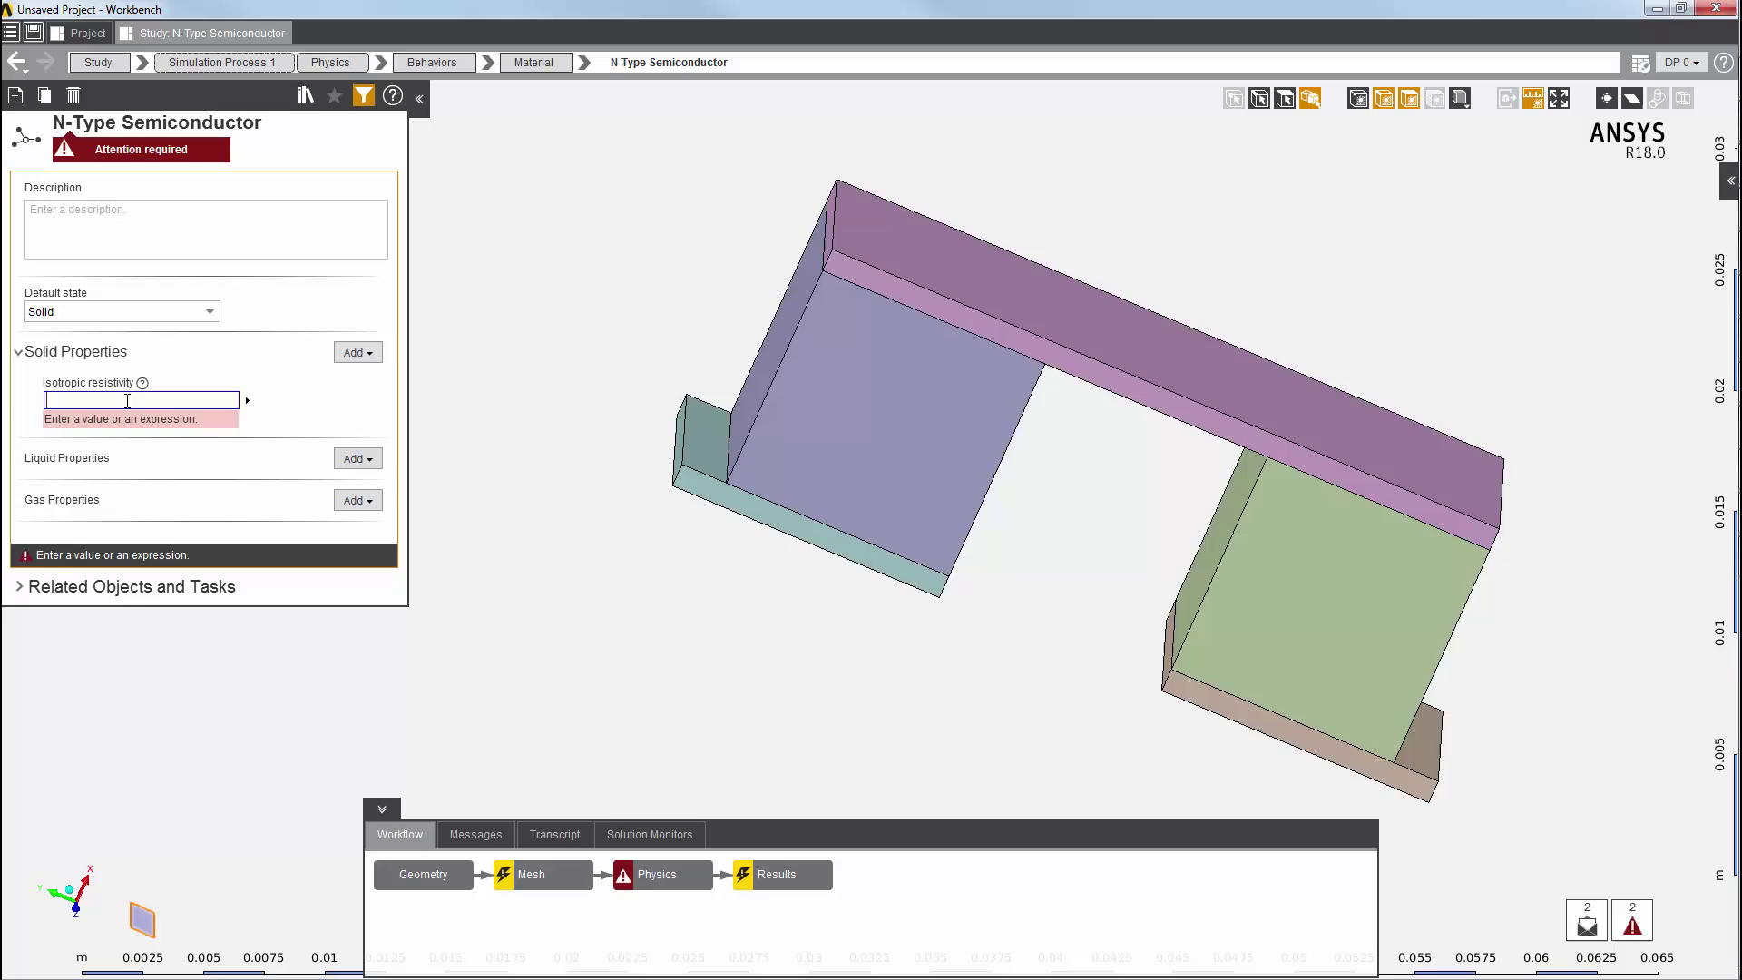
type("1.05E-05")
key("Return")
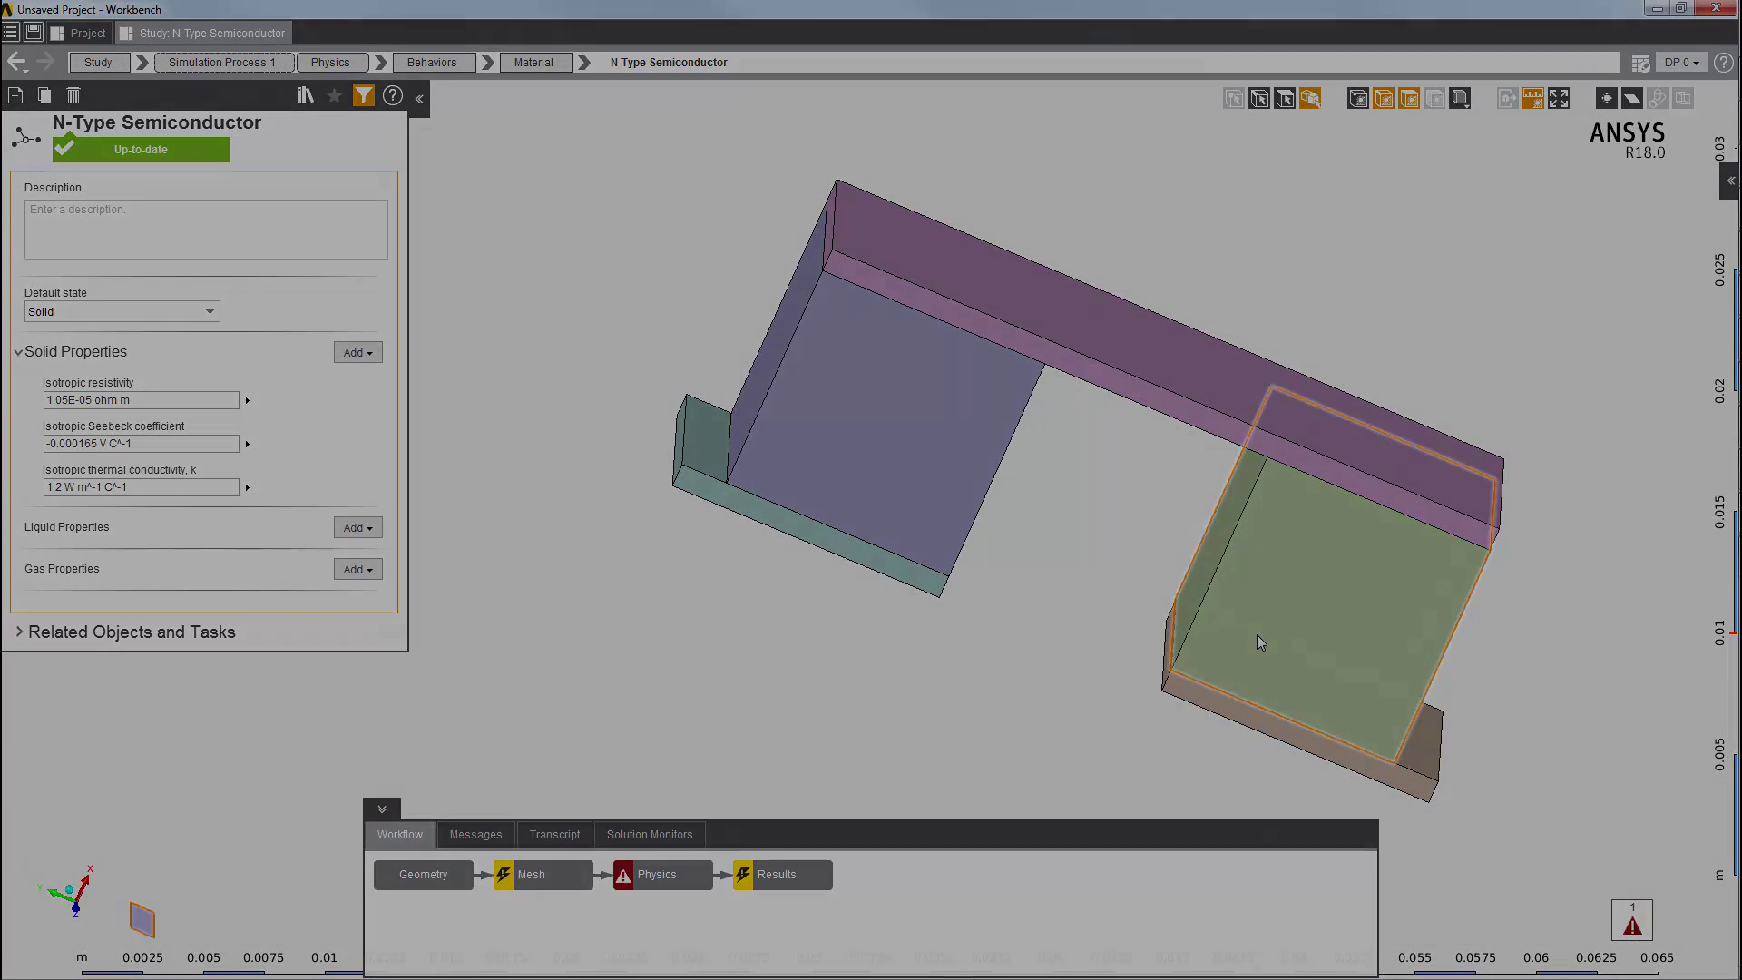
Select the right semiconductor block and open the Physics material assignments list.
left_click(1257, 637)
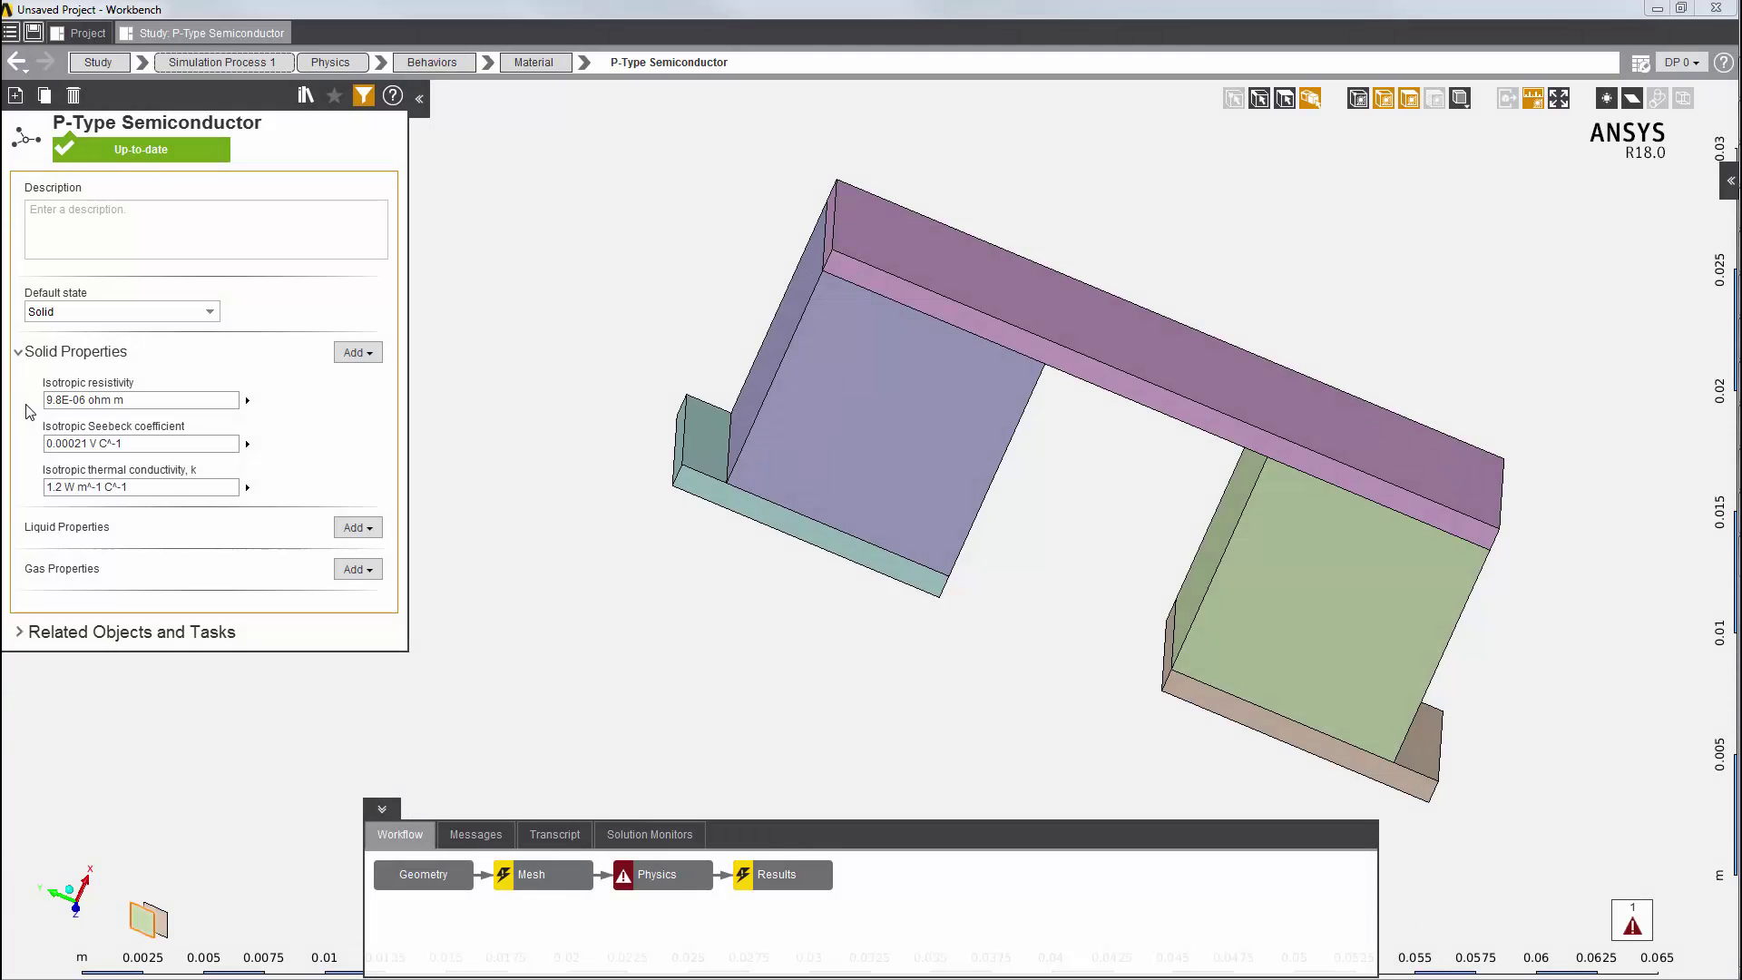
left_click(662, 875)
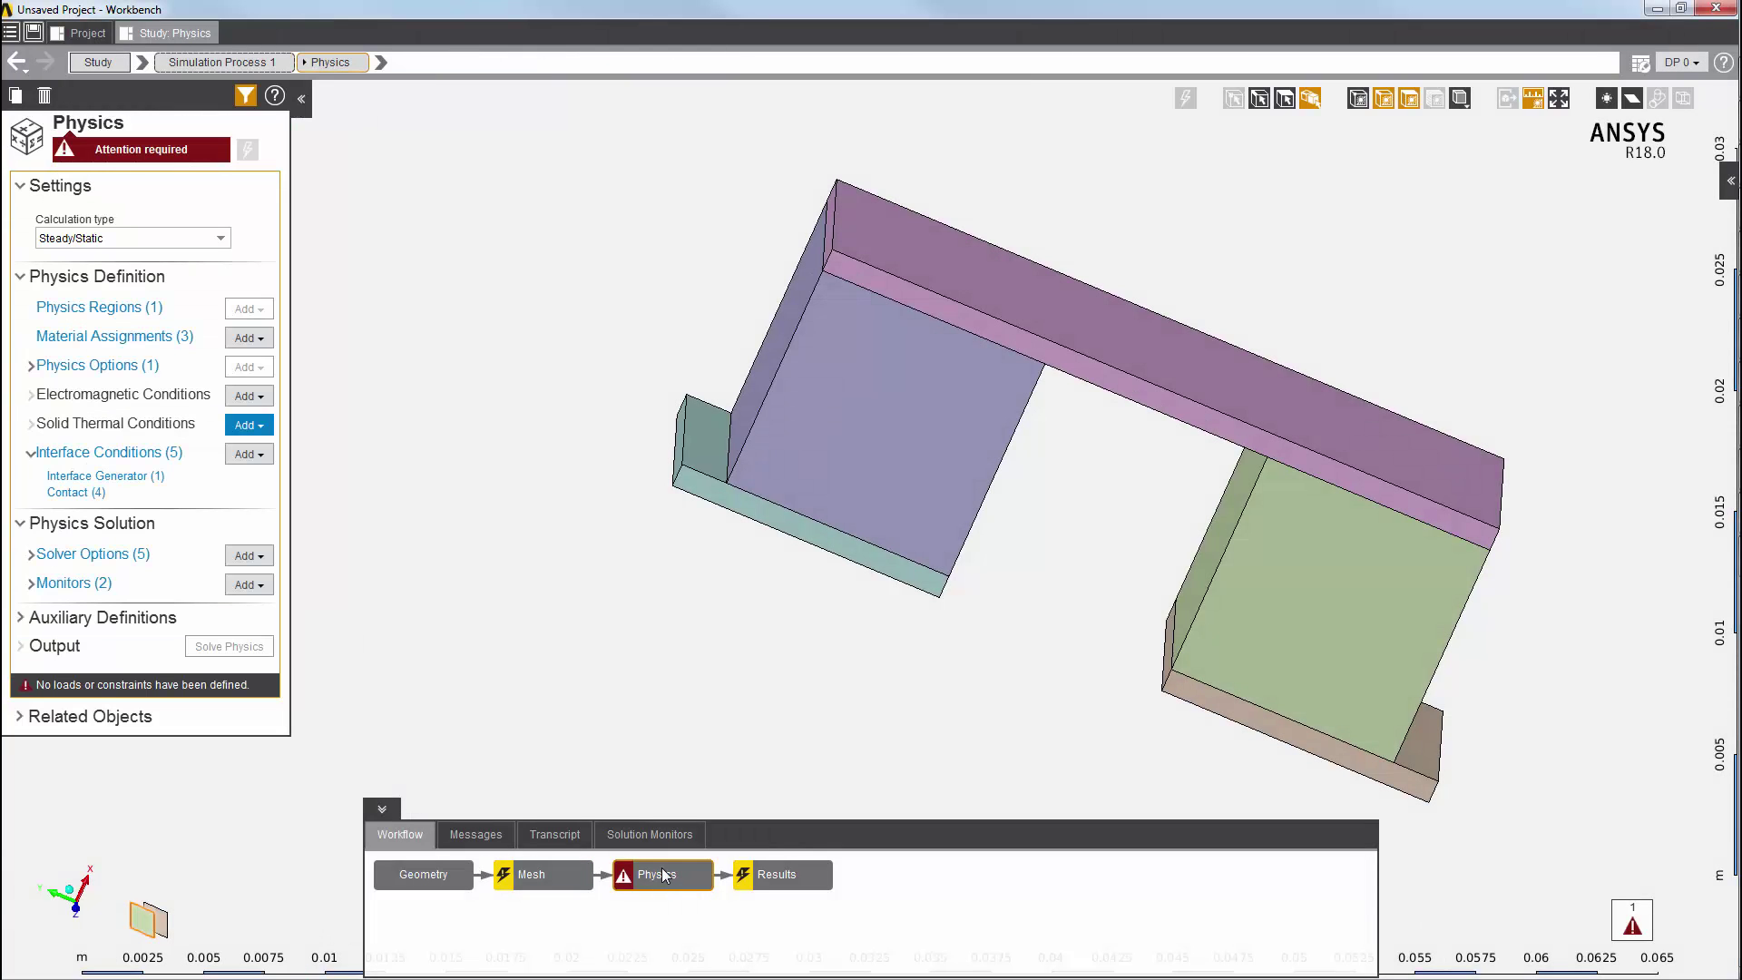
left_click(83, 337)
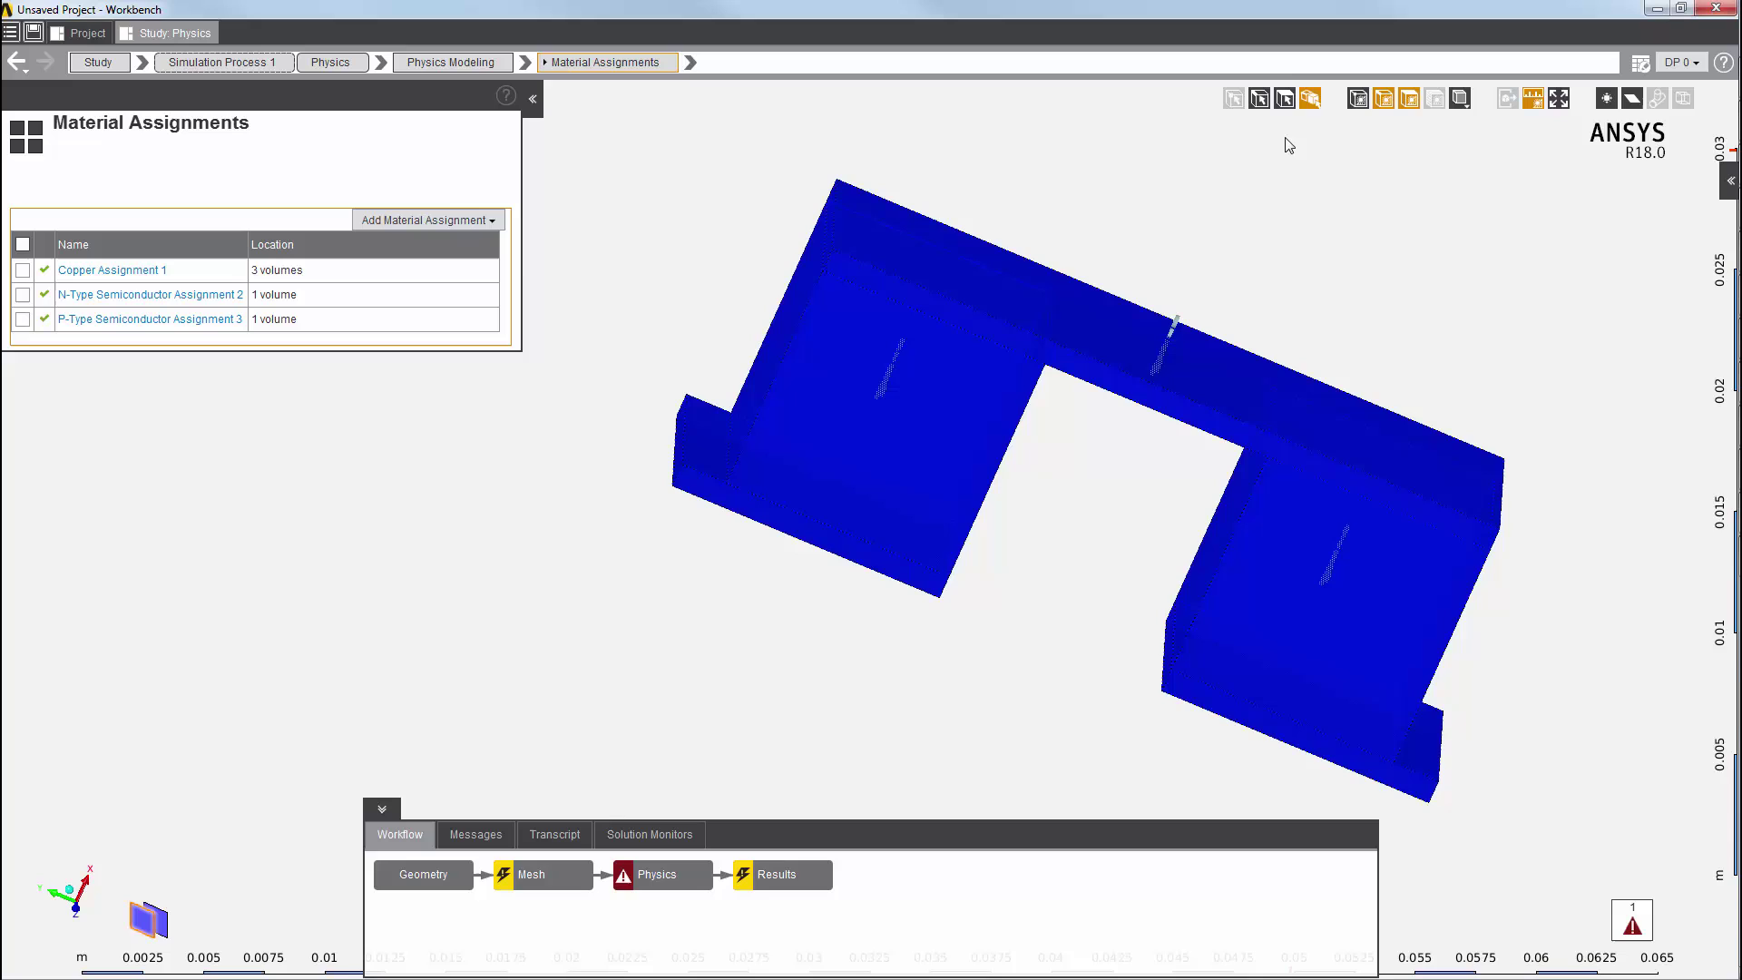
Apply a 54 C temperature condition to the two bottom faces of the lower plates.
left_click(1286, 104)
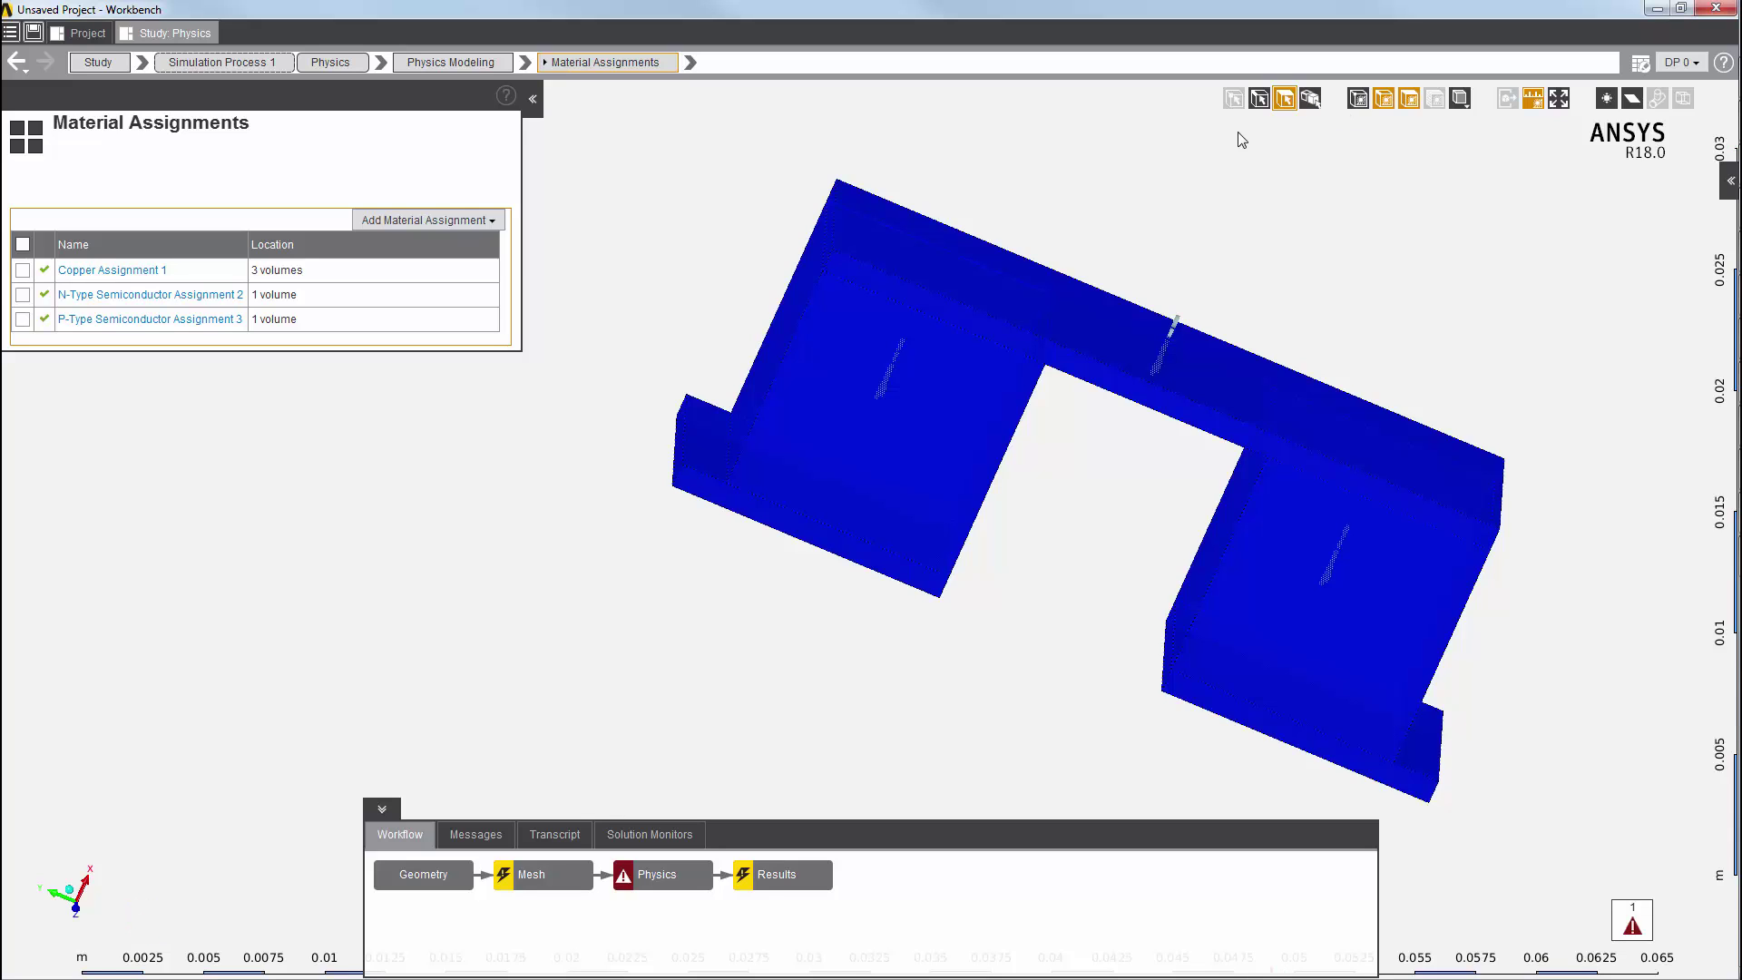
middle_click_drag(1042, 342, 1085, 182)
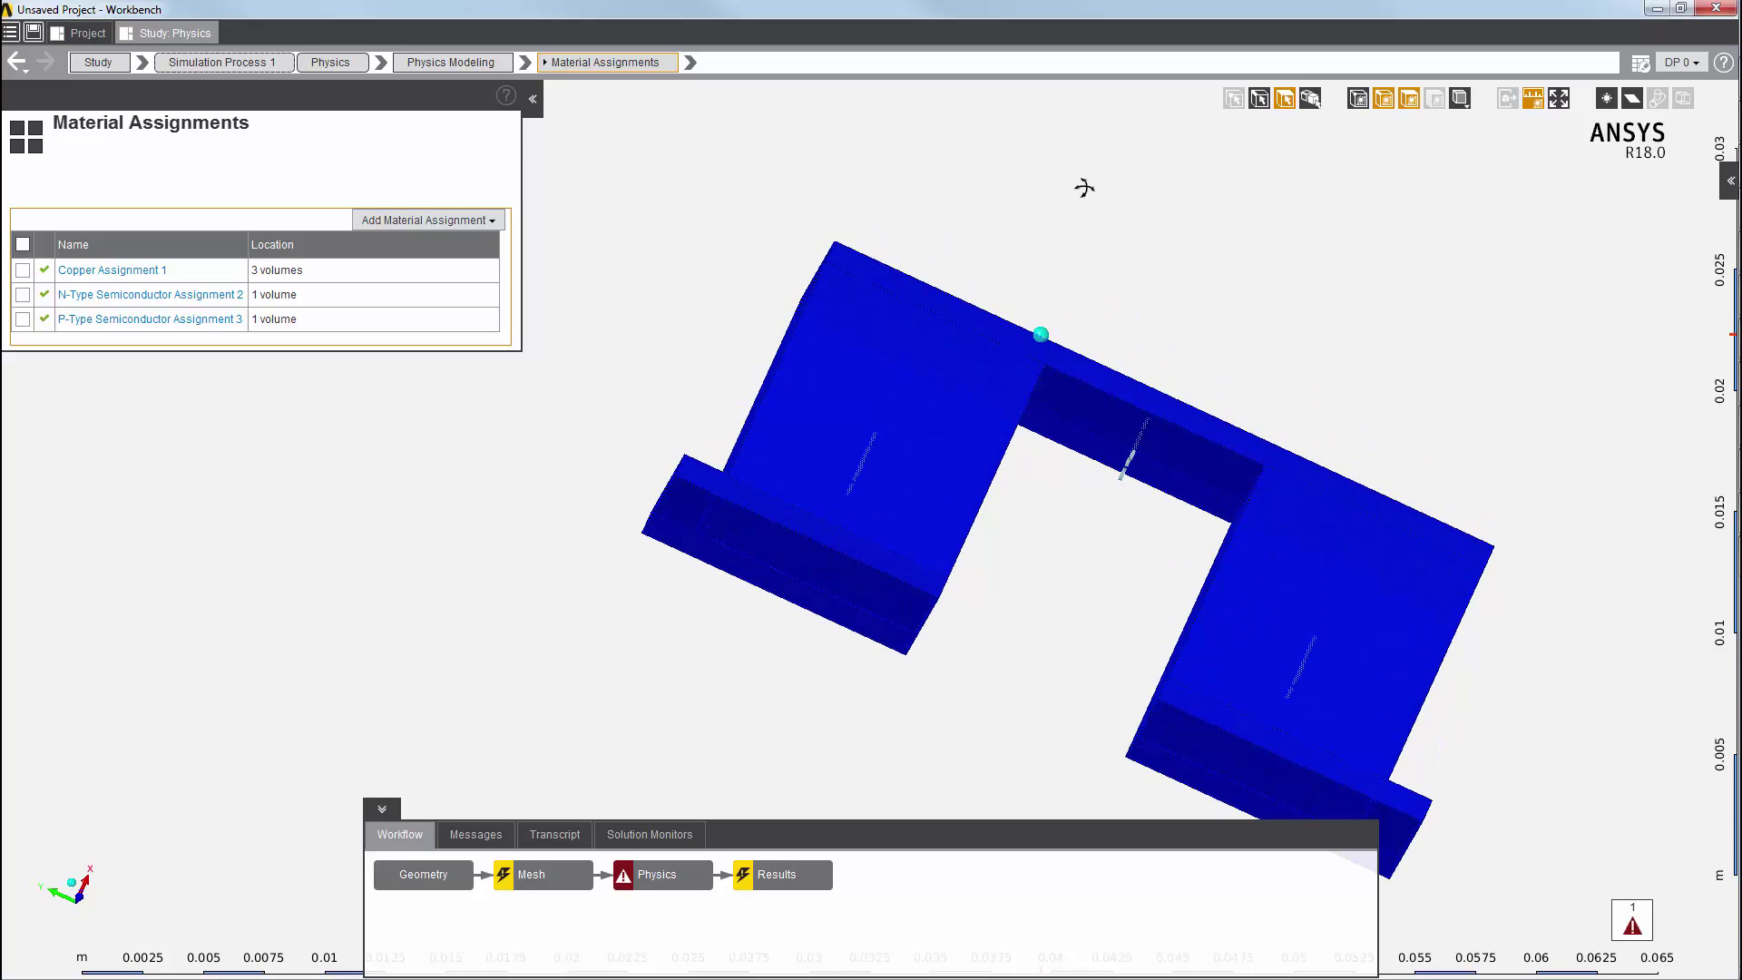
left_click(1184, 735, "ctrl")
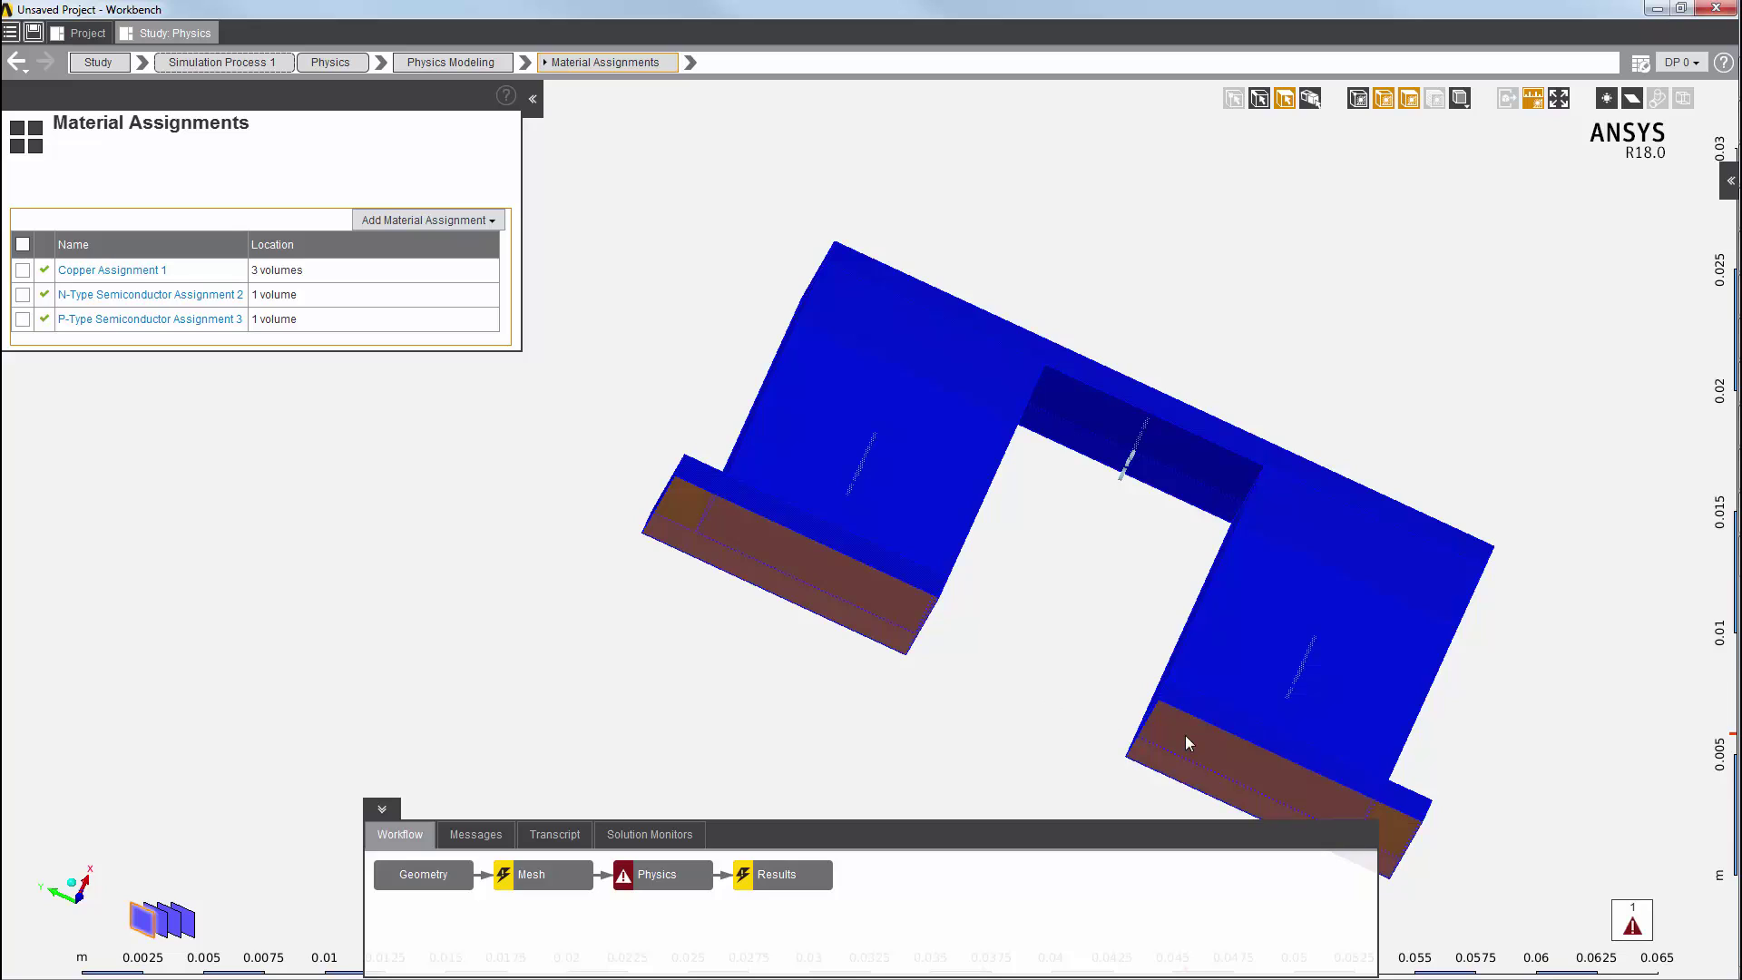
right_click(405, 399)
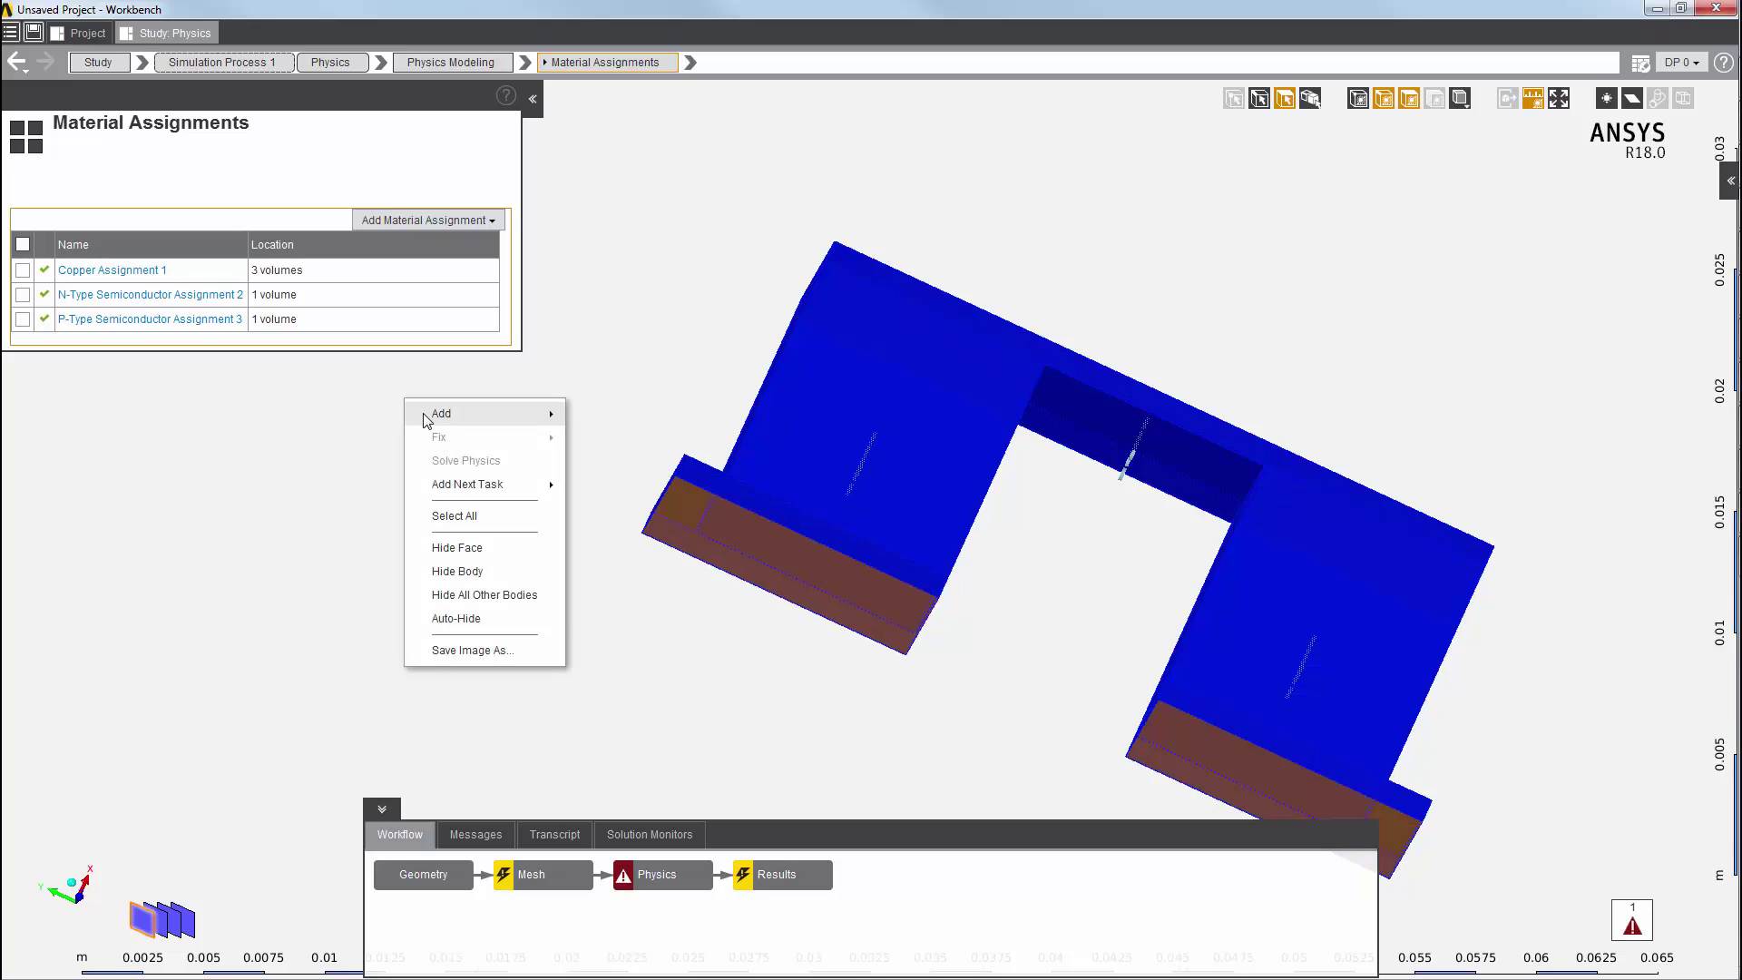
mouse_move(428, 416)
mouse_move(657, 464)
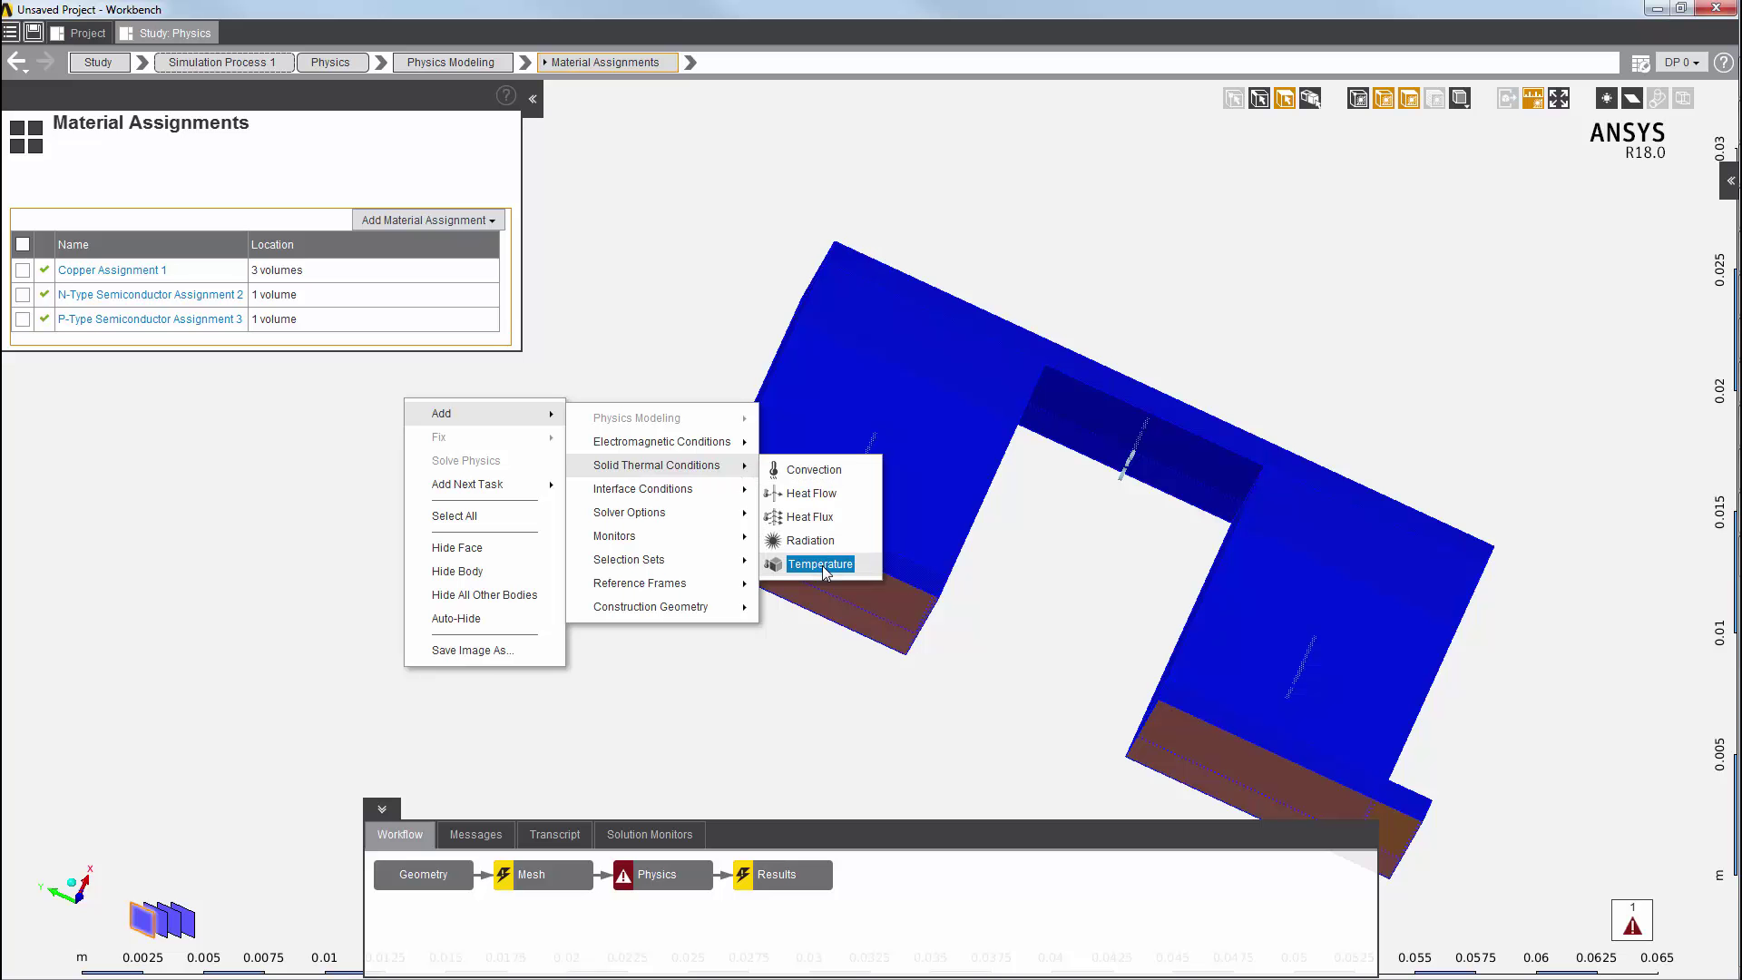
left_click(820, 565)
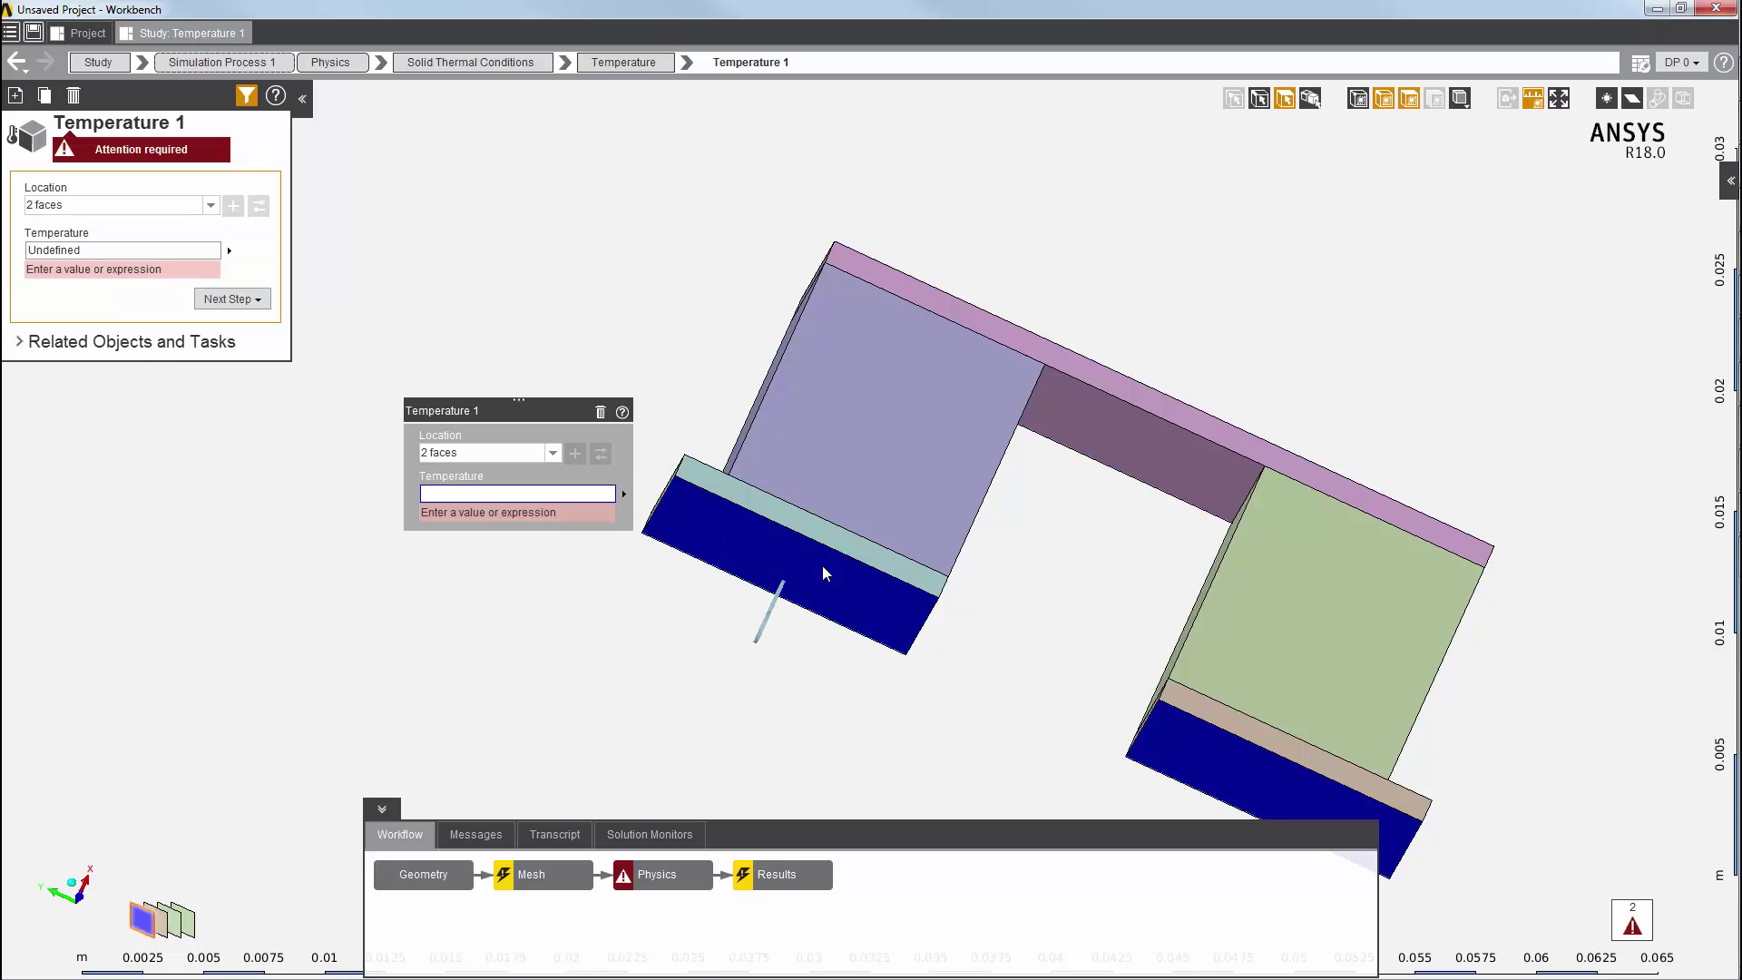
type("54")
key("Return")
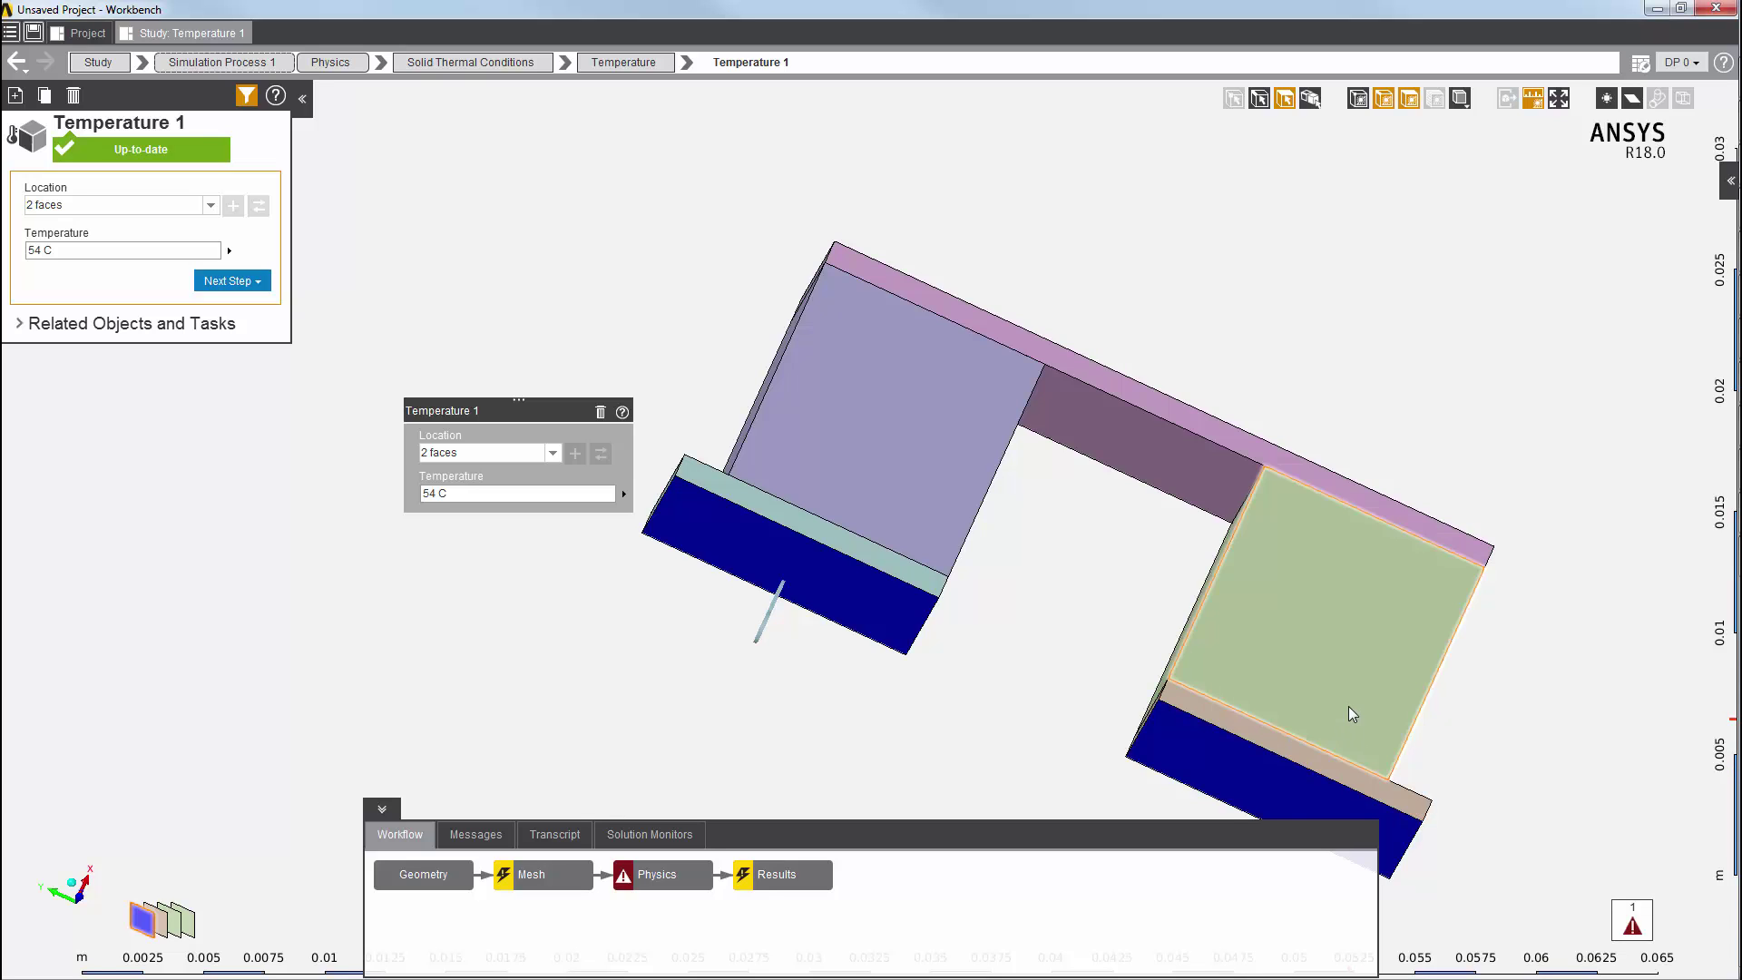
middle_click_drag(1348, 704, 1228, 673)
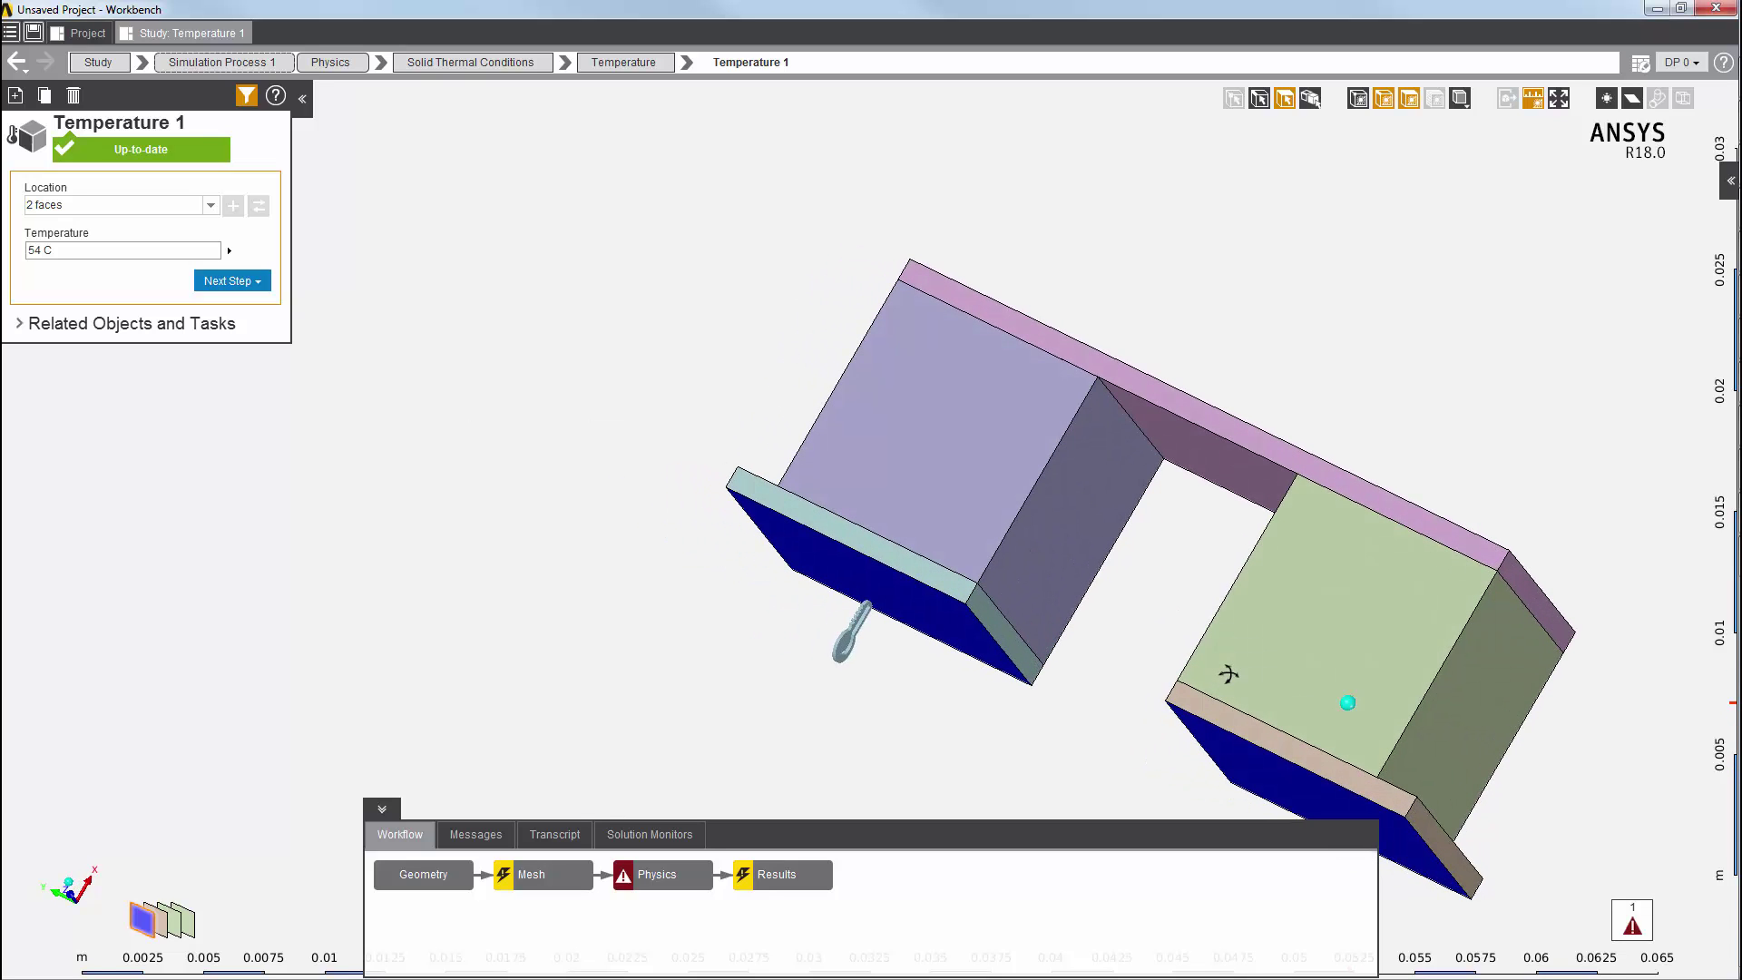
Apply a 0 V voltage condition to the side face of the beige plate.
left_click(1426, 824)
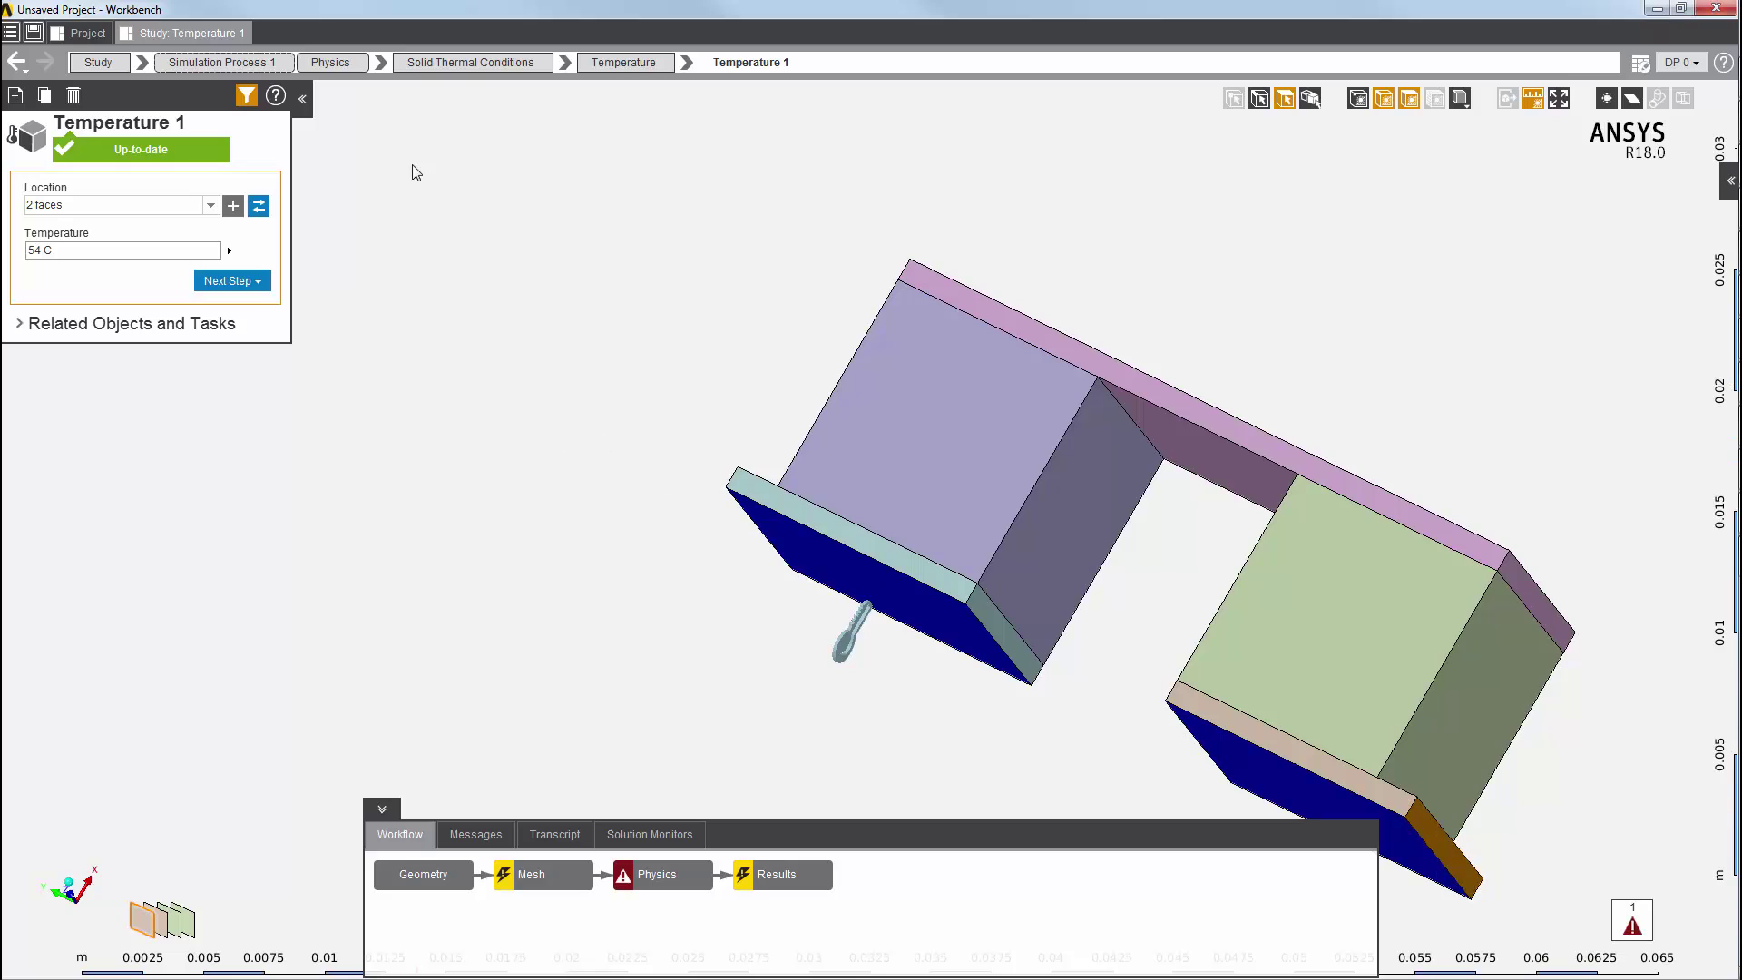
right_click(358, 237)
mouse_move(395, 284)
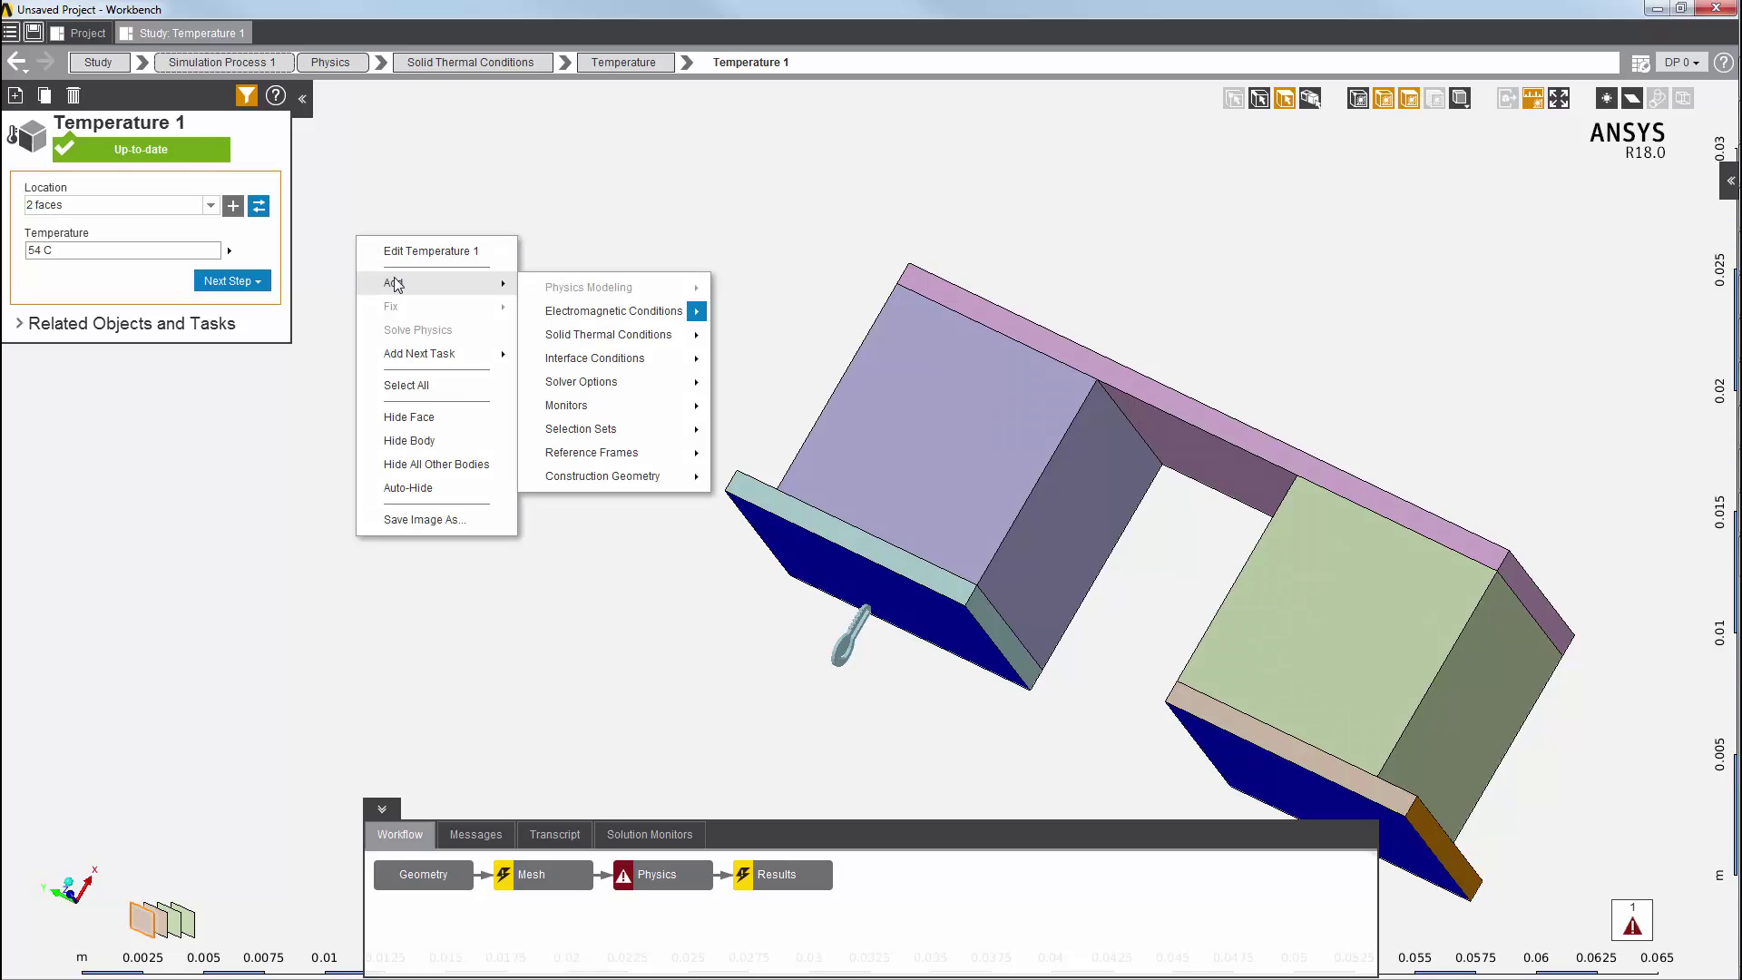
mouse_move(577, 310)
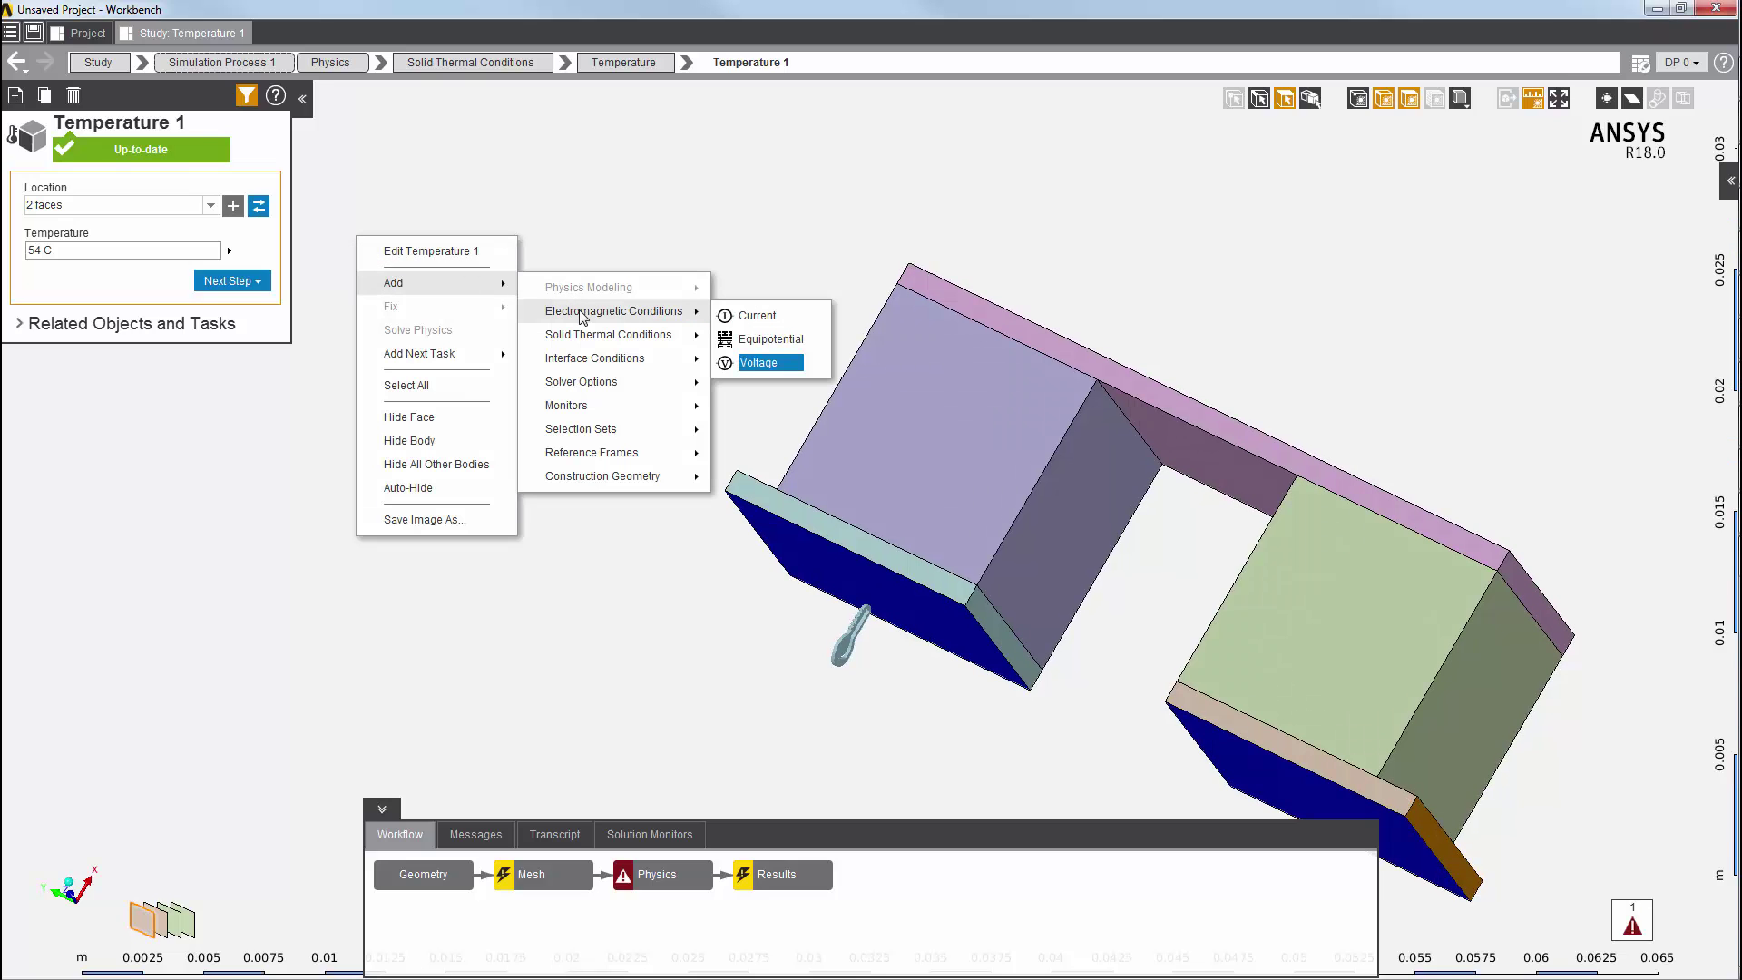
left_click(760, 363)
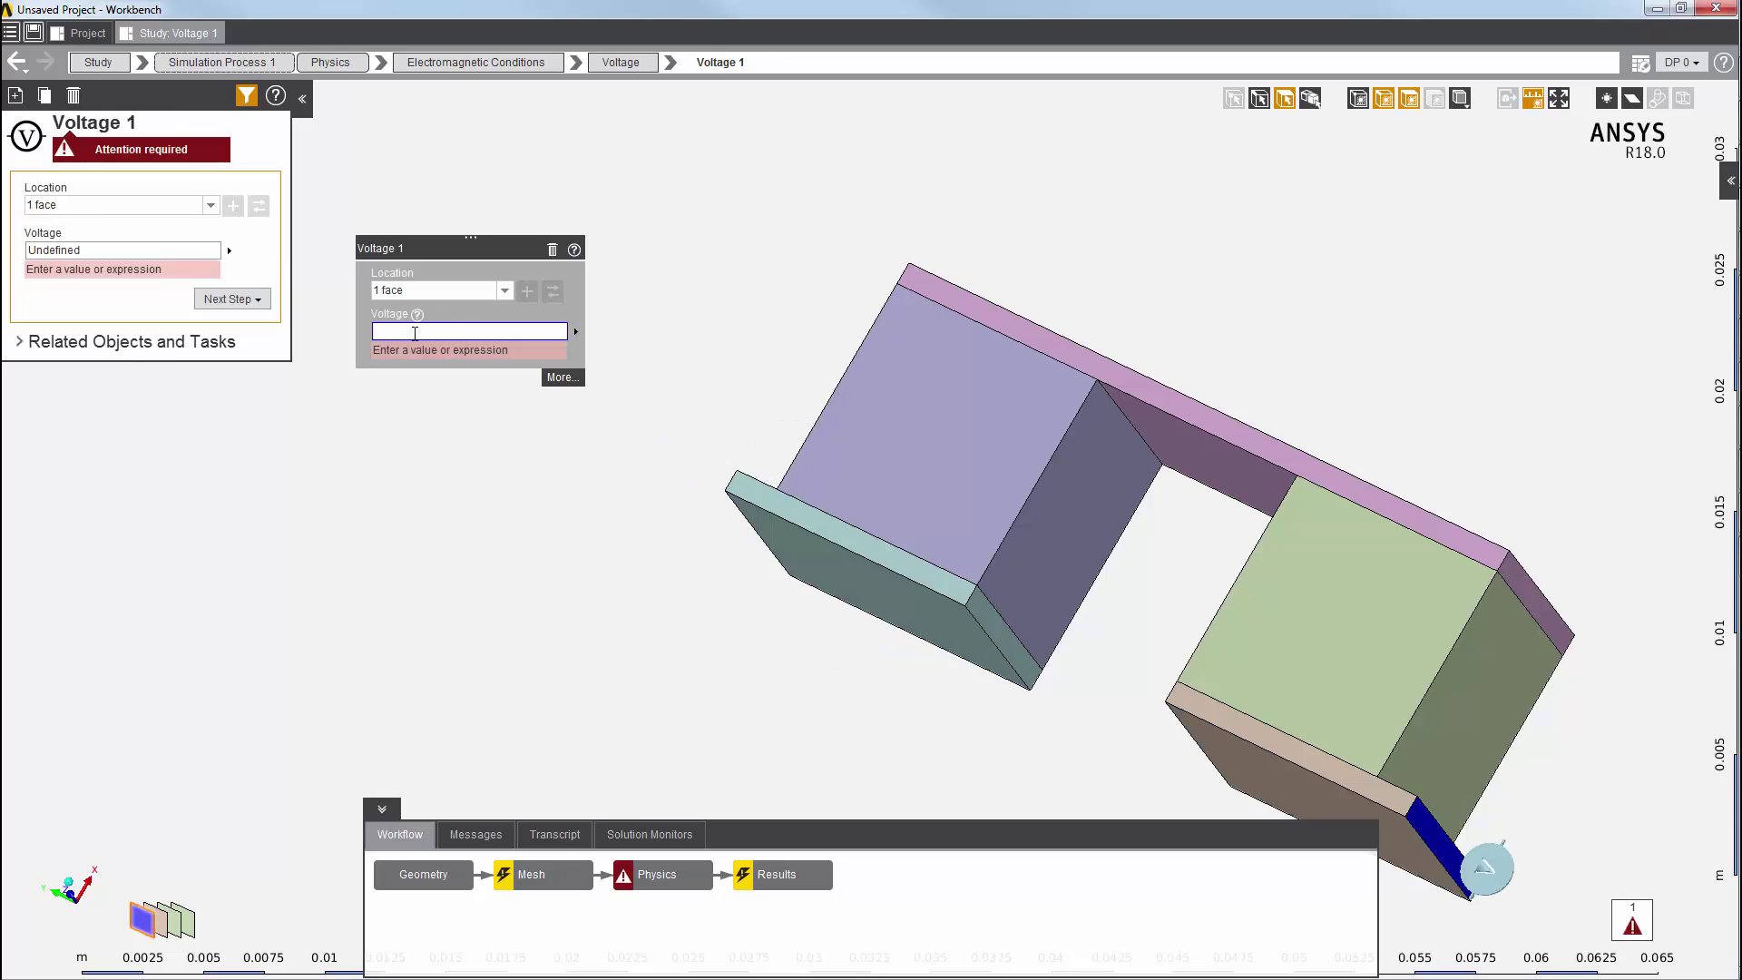
type("0")
key("Return")
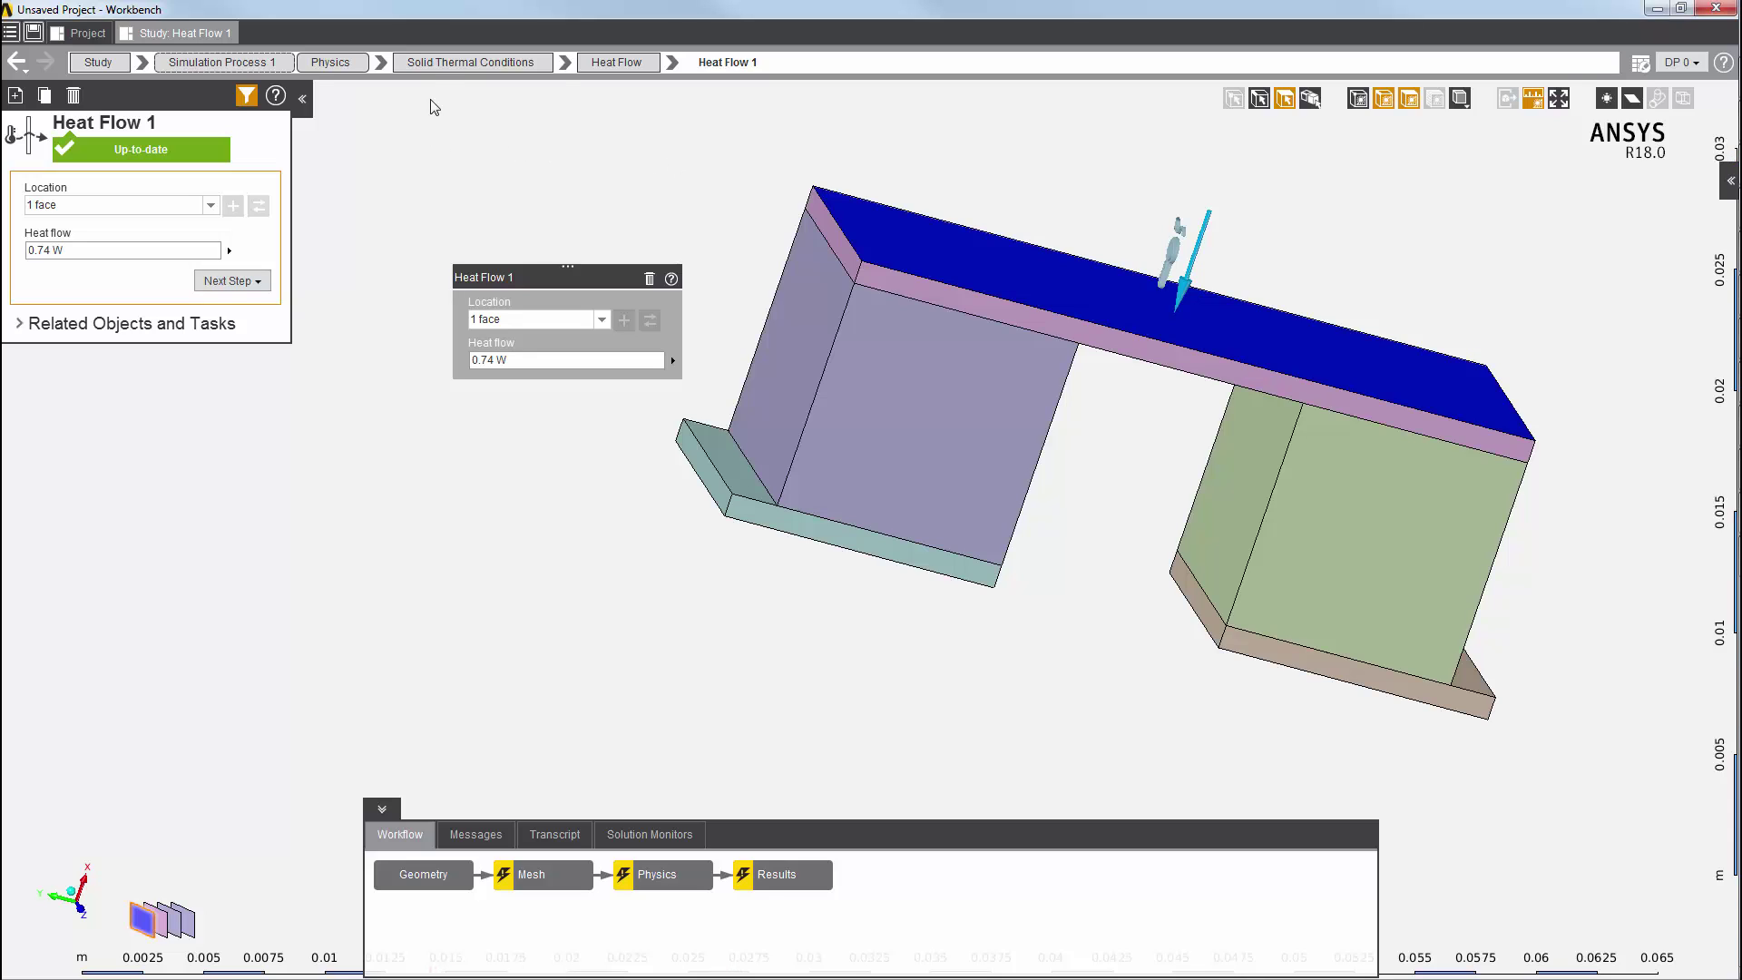
Review the solid thermal conditions, including 0.74 W Heat Flow 1, and the electromagnetic conditions.
left_click(471, 63)
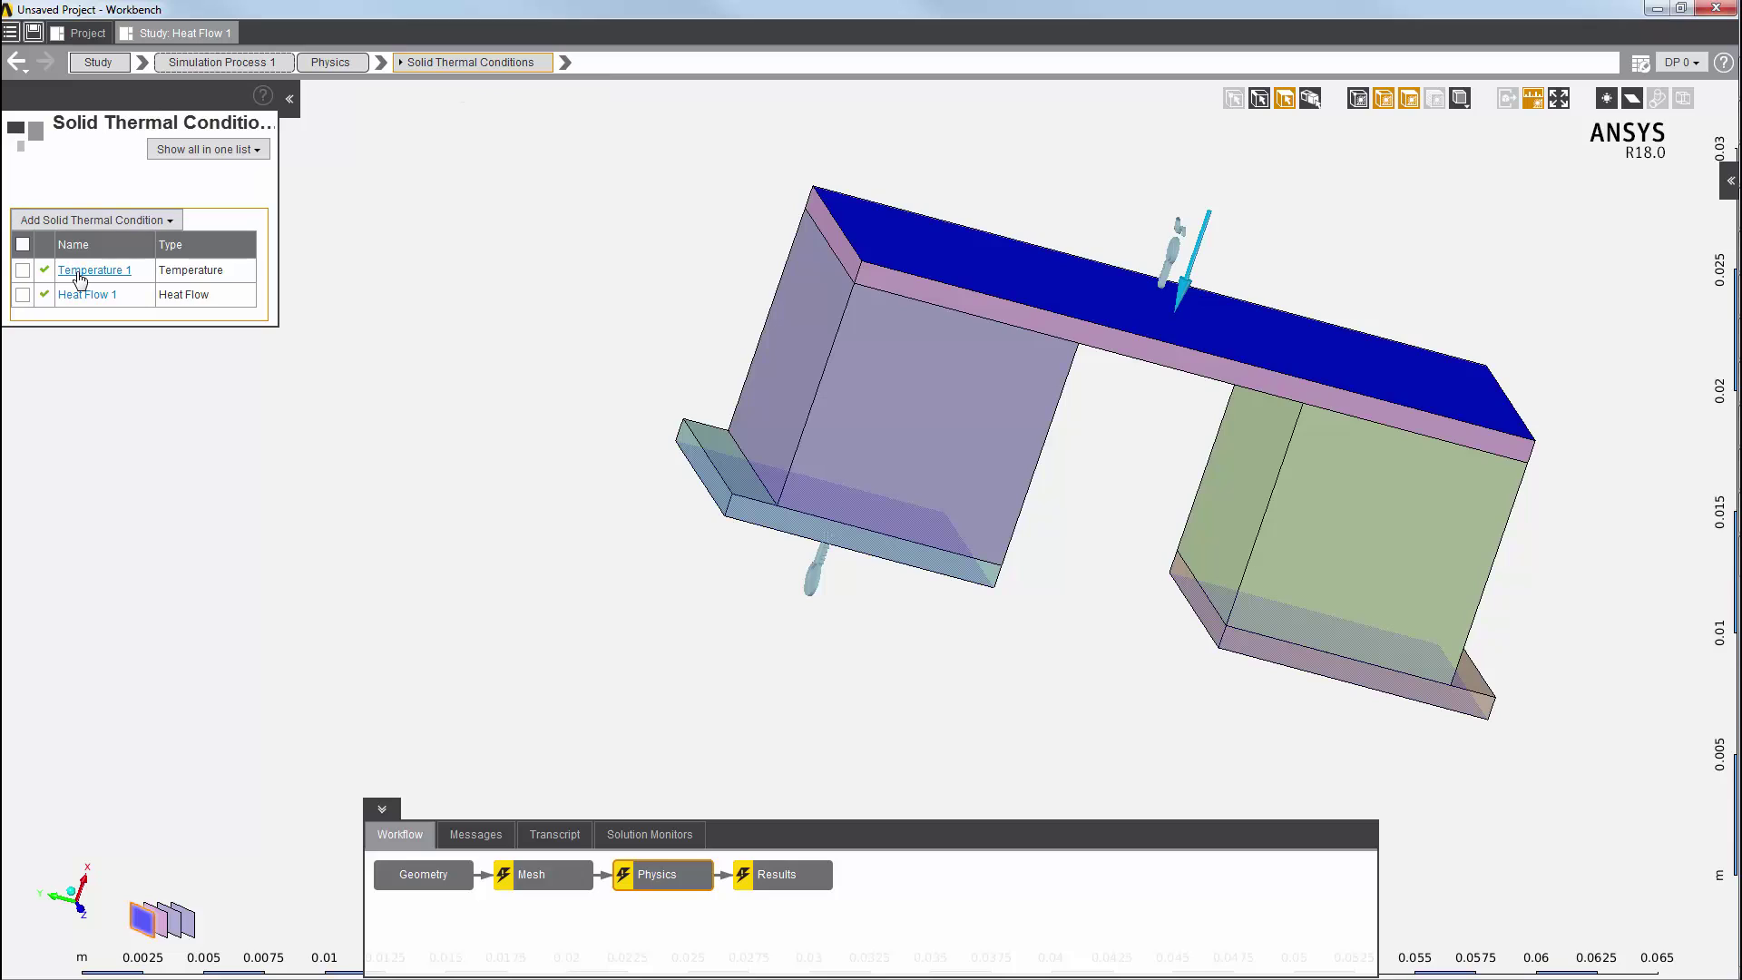
mouse_move(70, 306)
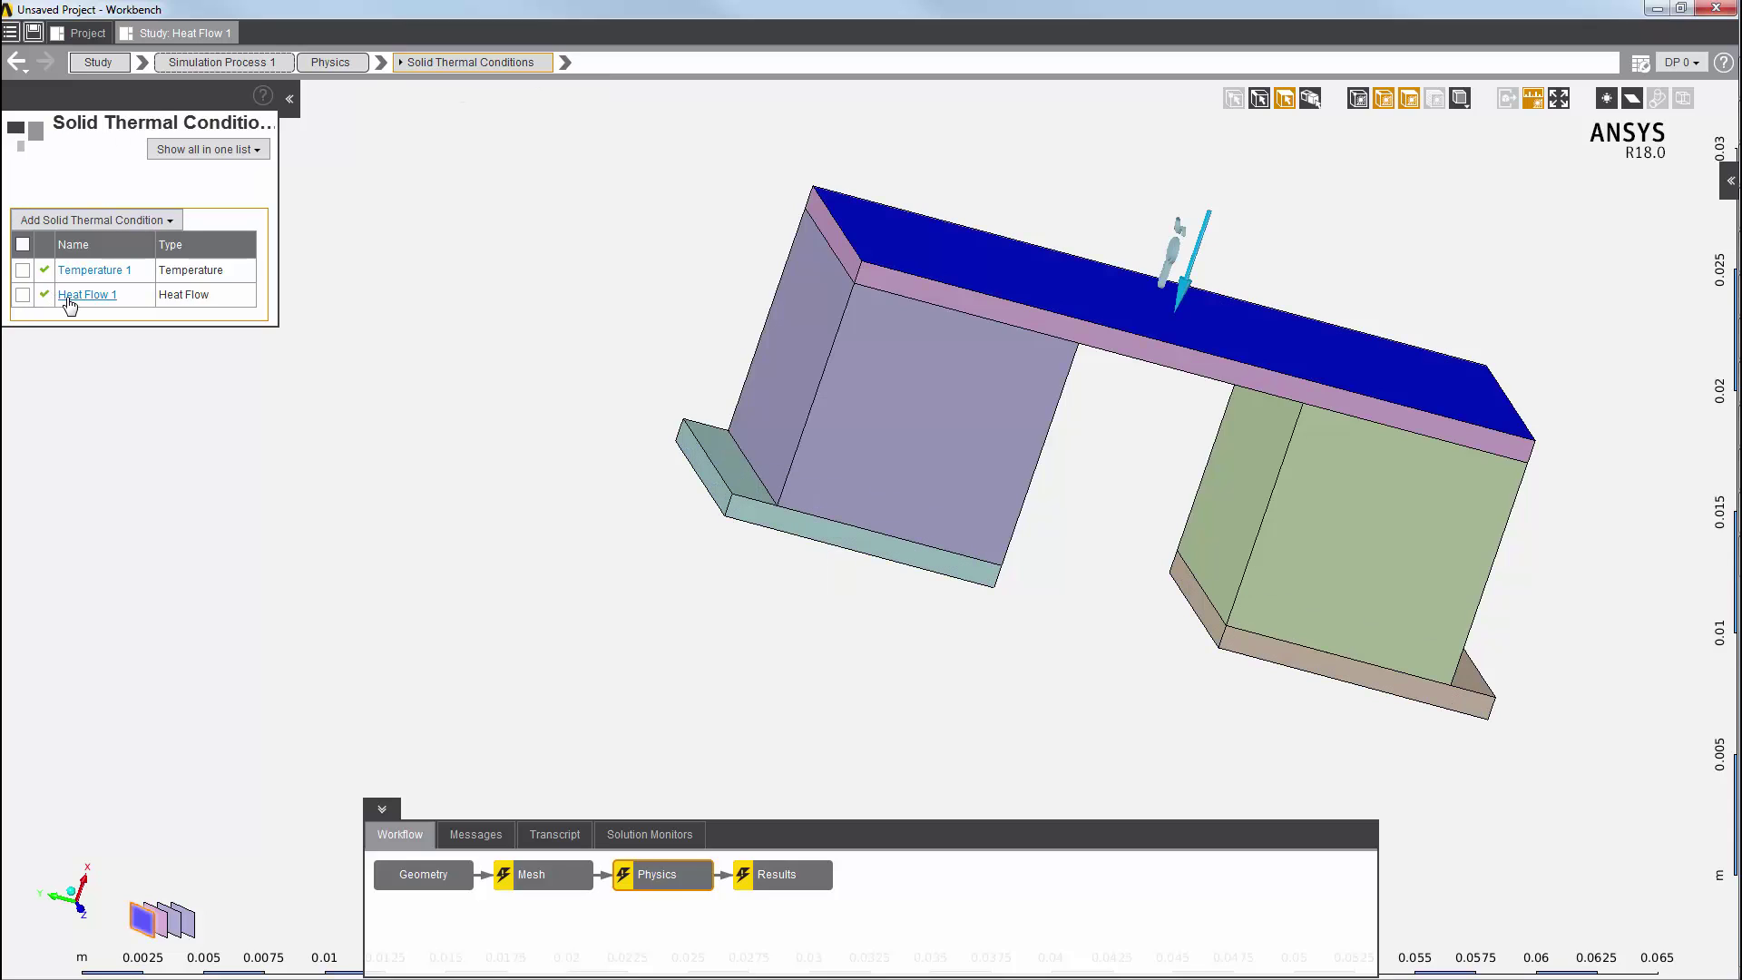
left_click(380, 62)
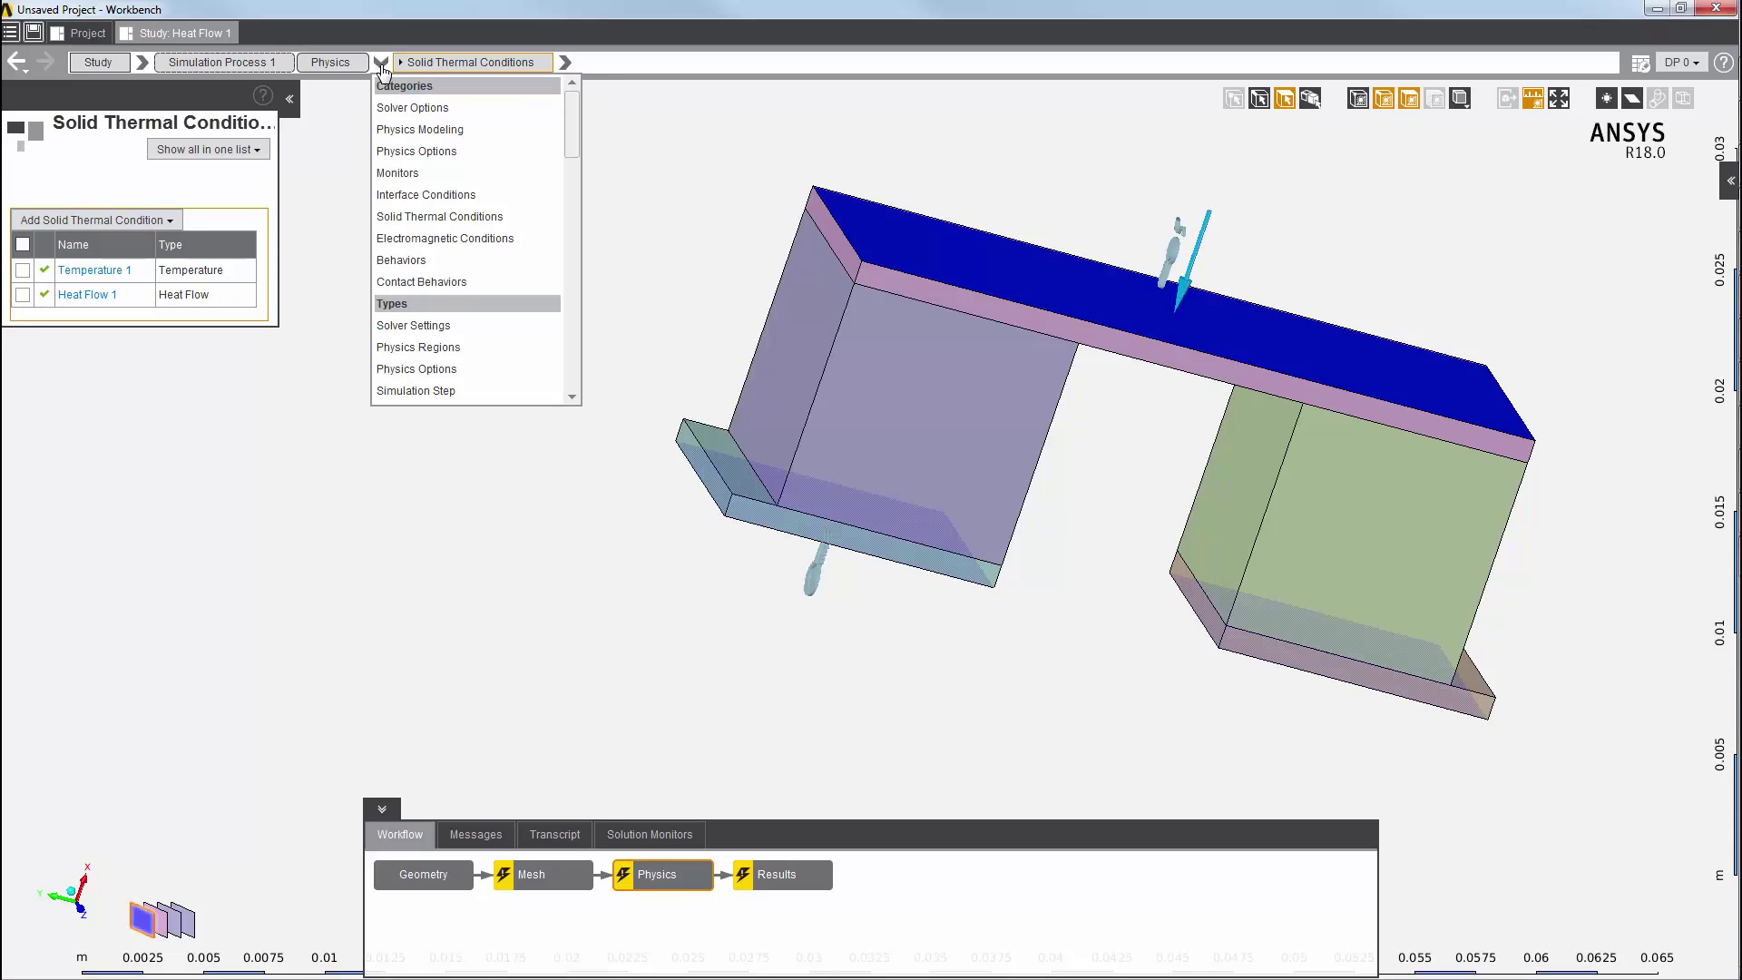
left_click(408, 239)
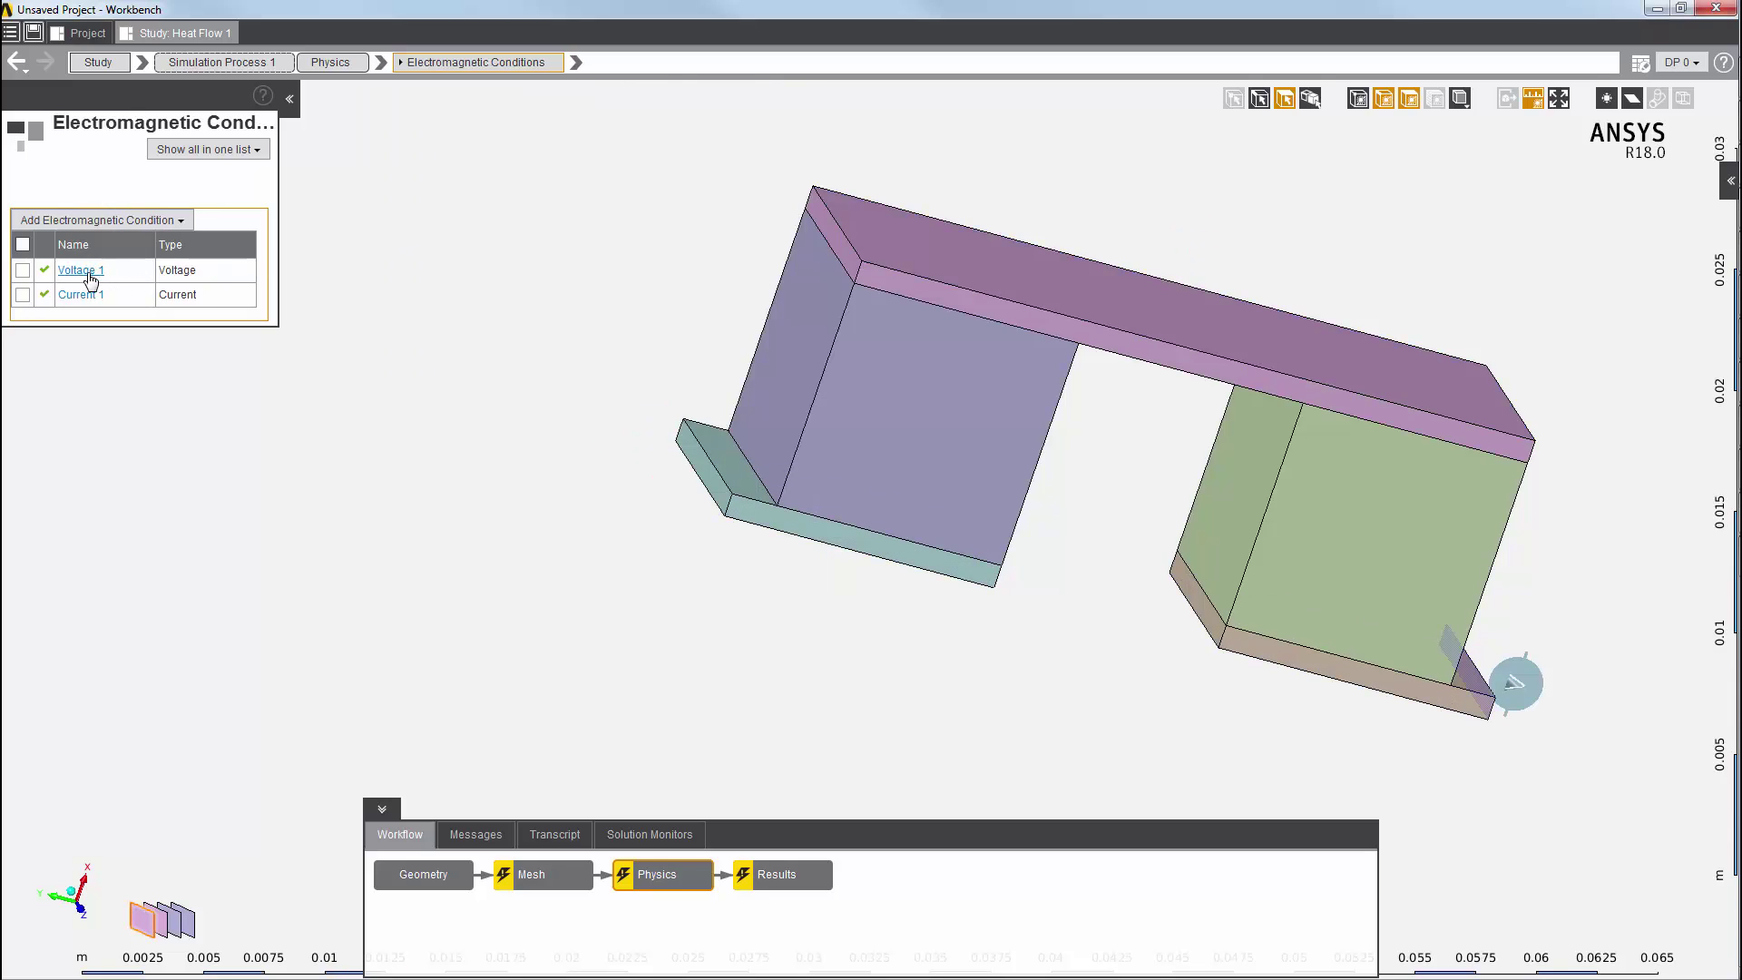
mouse_move(80, 297)
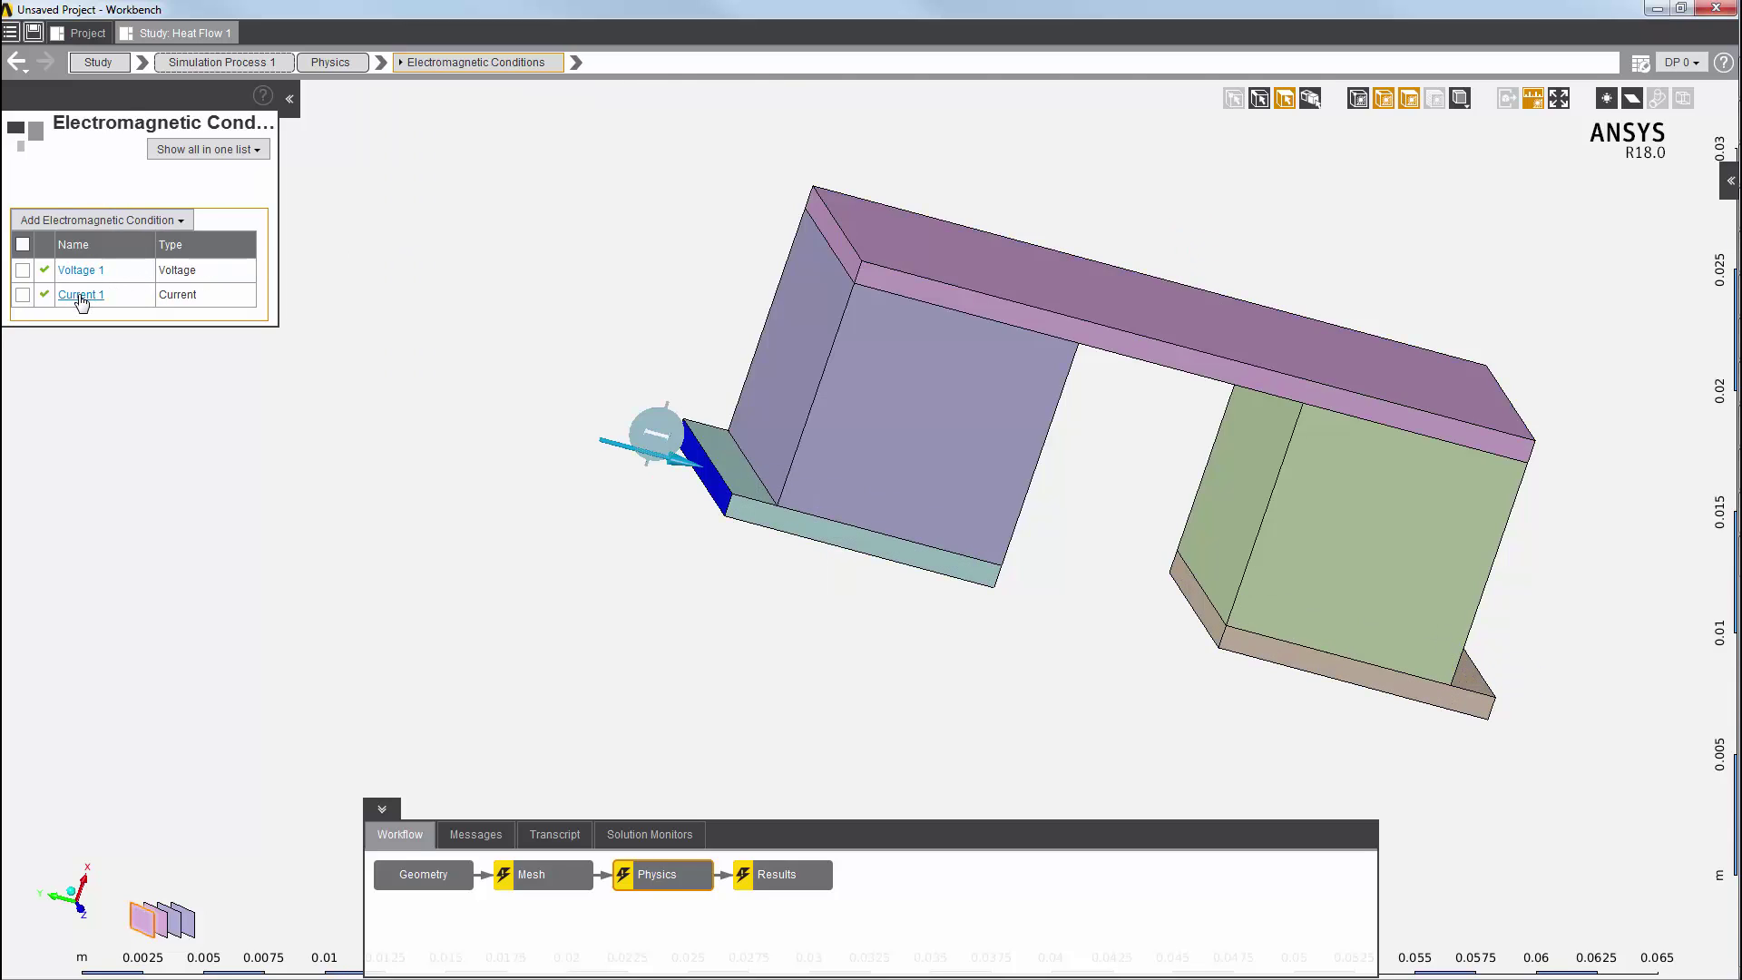
Update the physics, then evaluate the results and expand the list showing two contours and one vector.
right_click(682, 876)
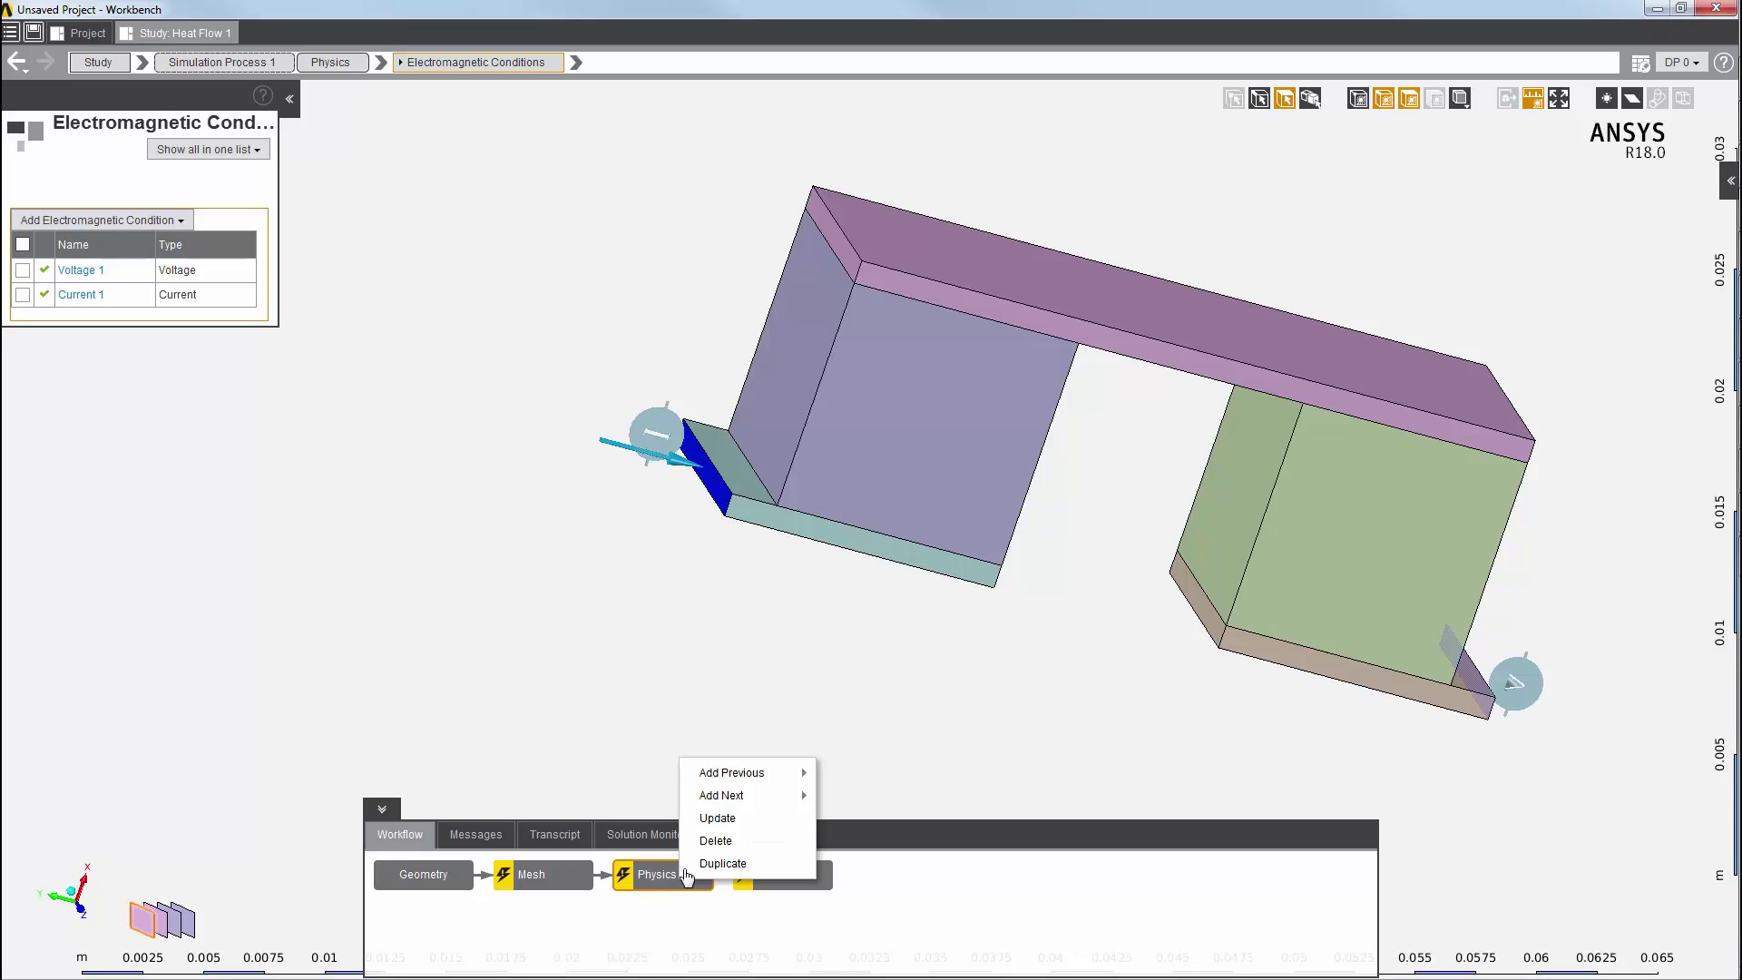
left_click(712, 819)
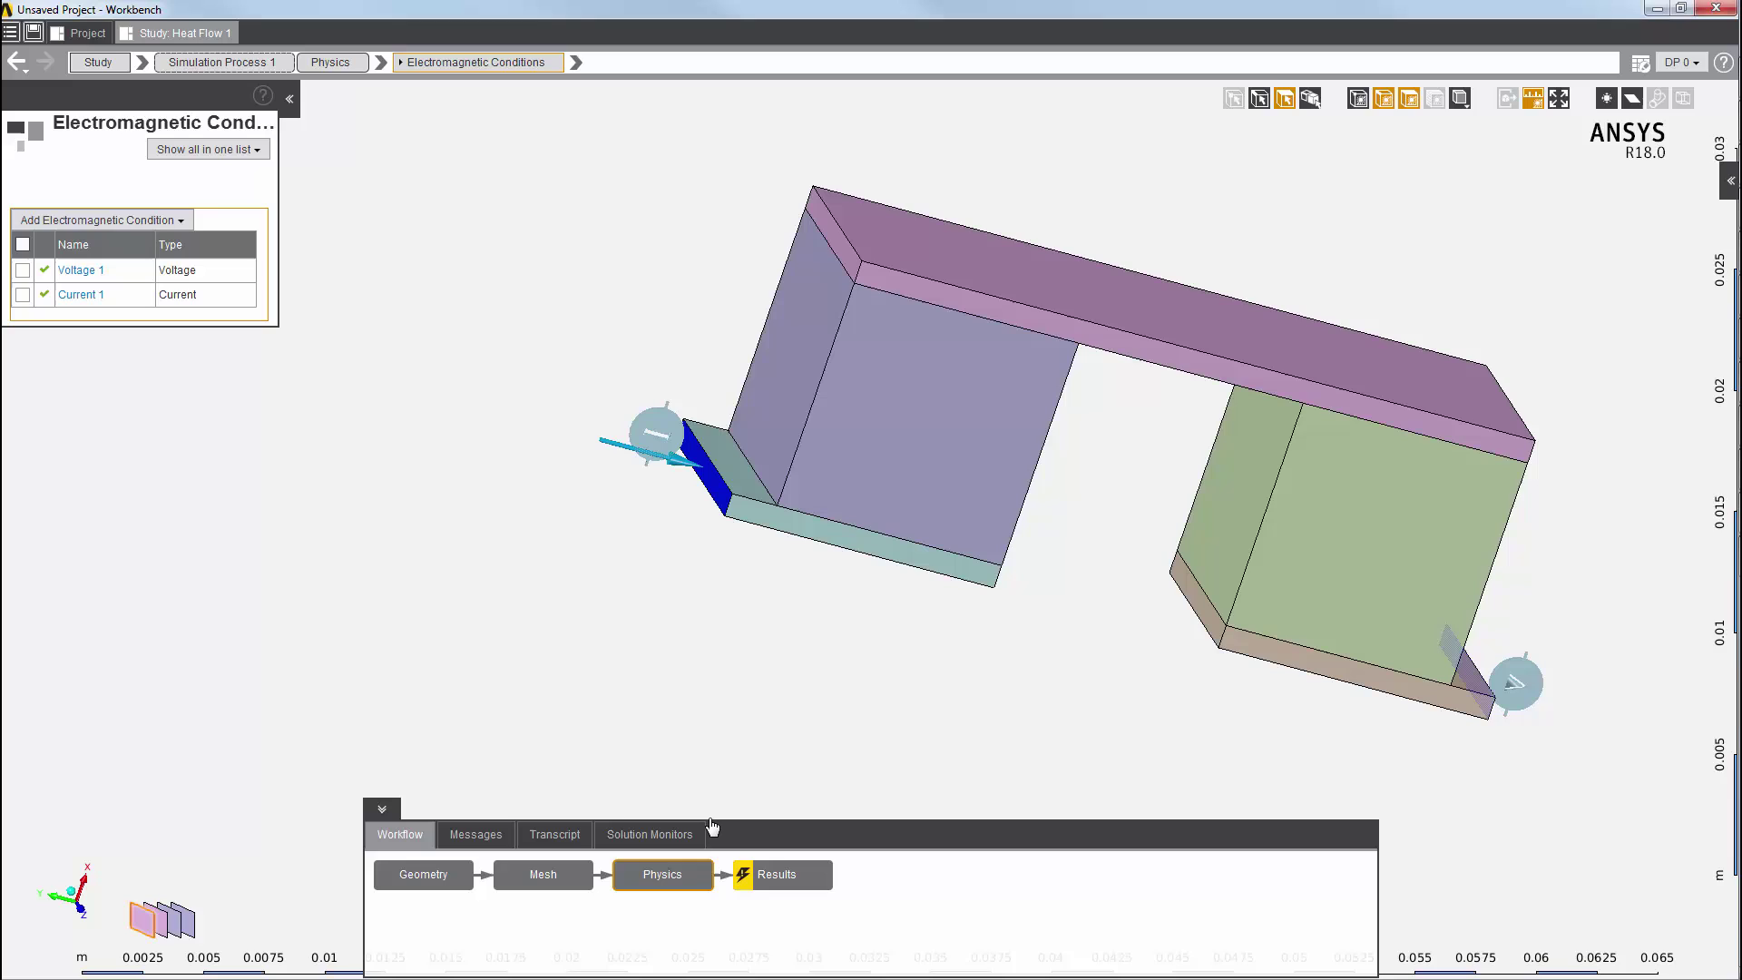
left_click(766, 874)
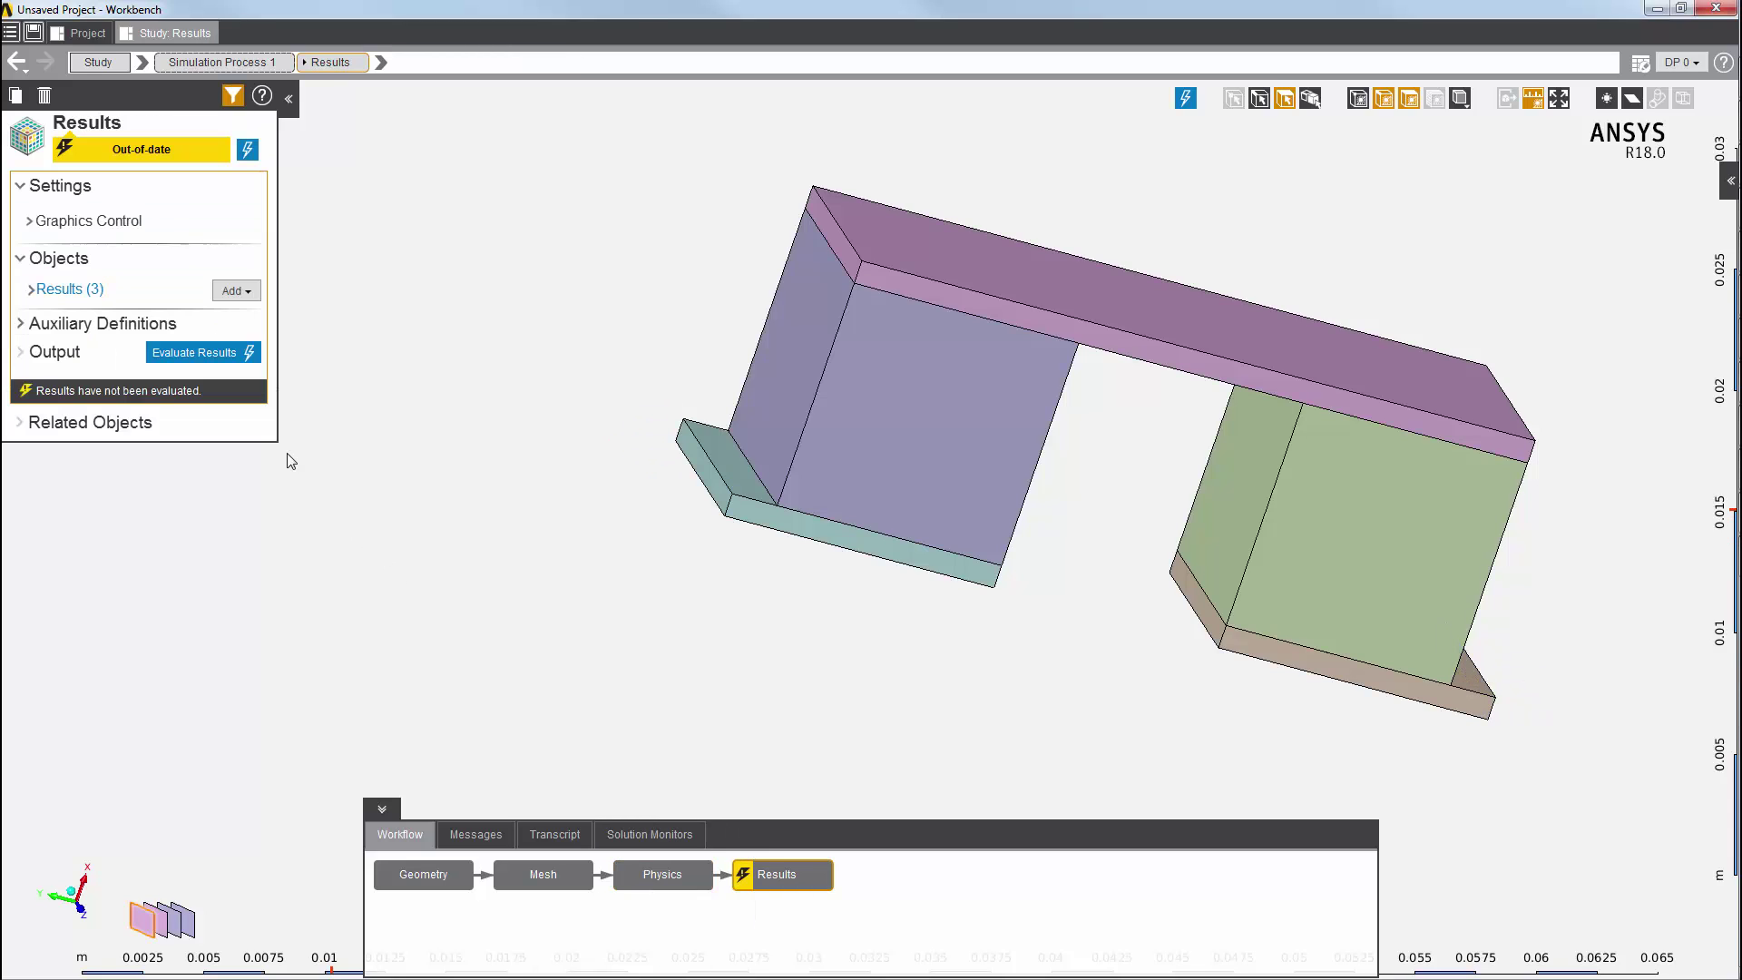
left_click(221, 352)
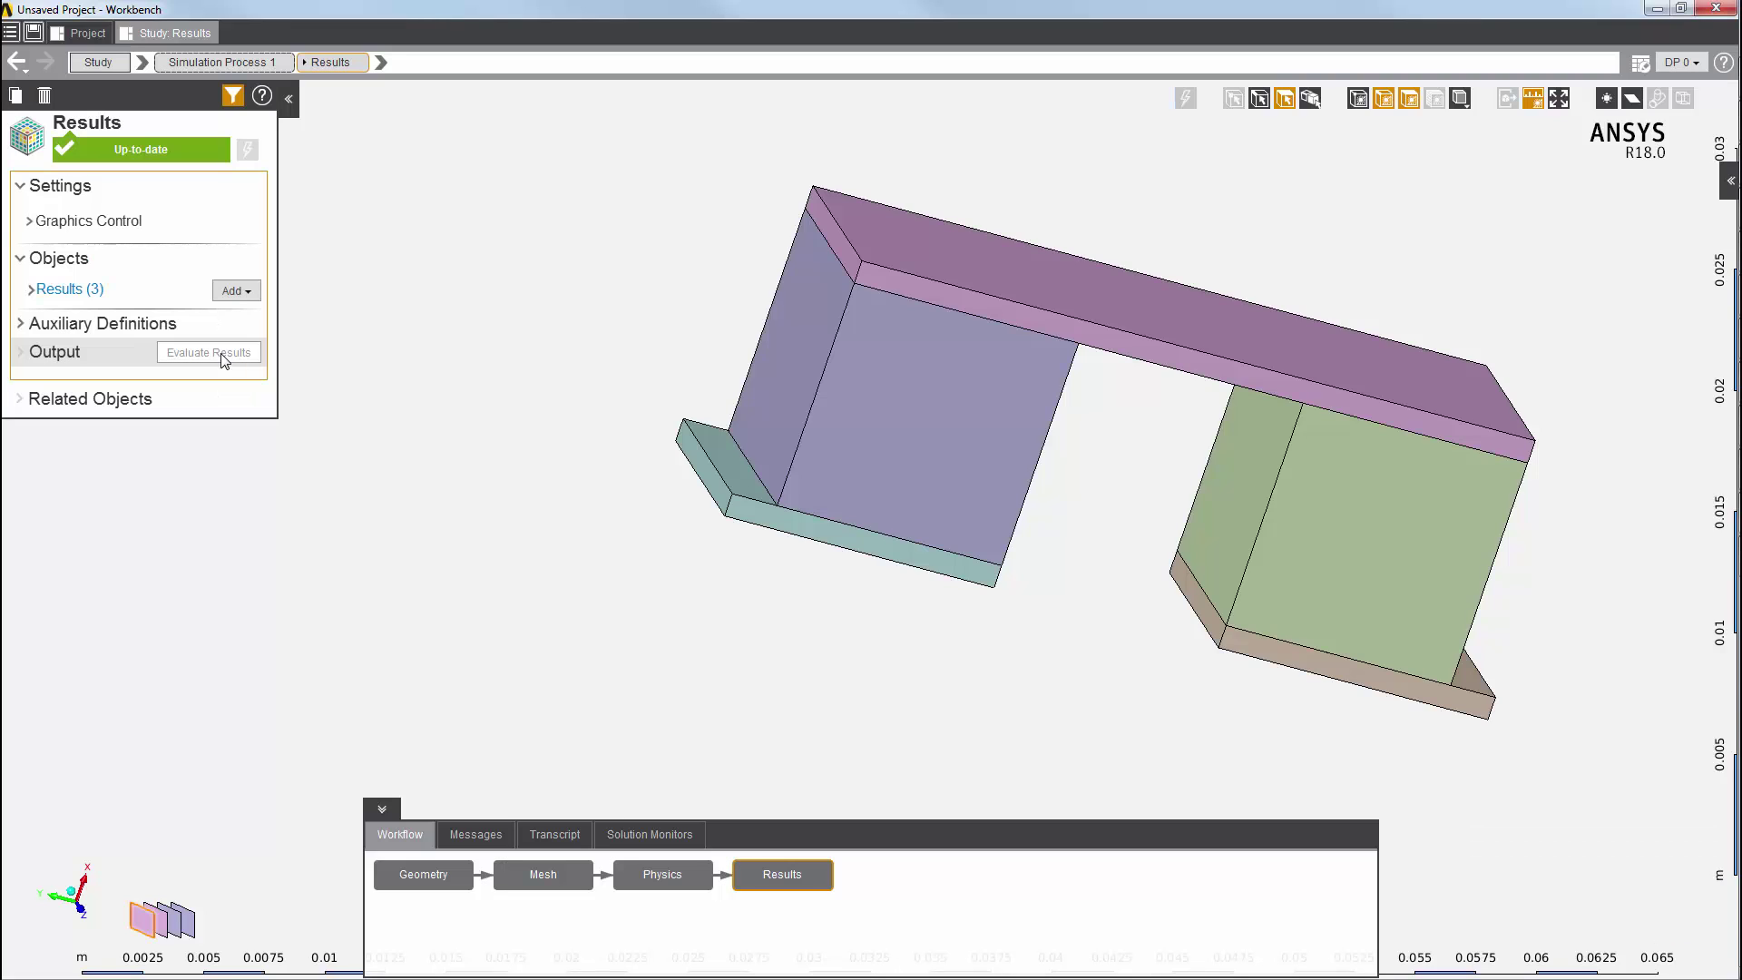
left_click(31, 289)
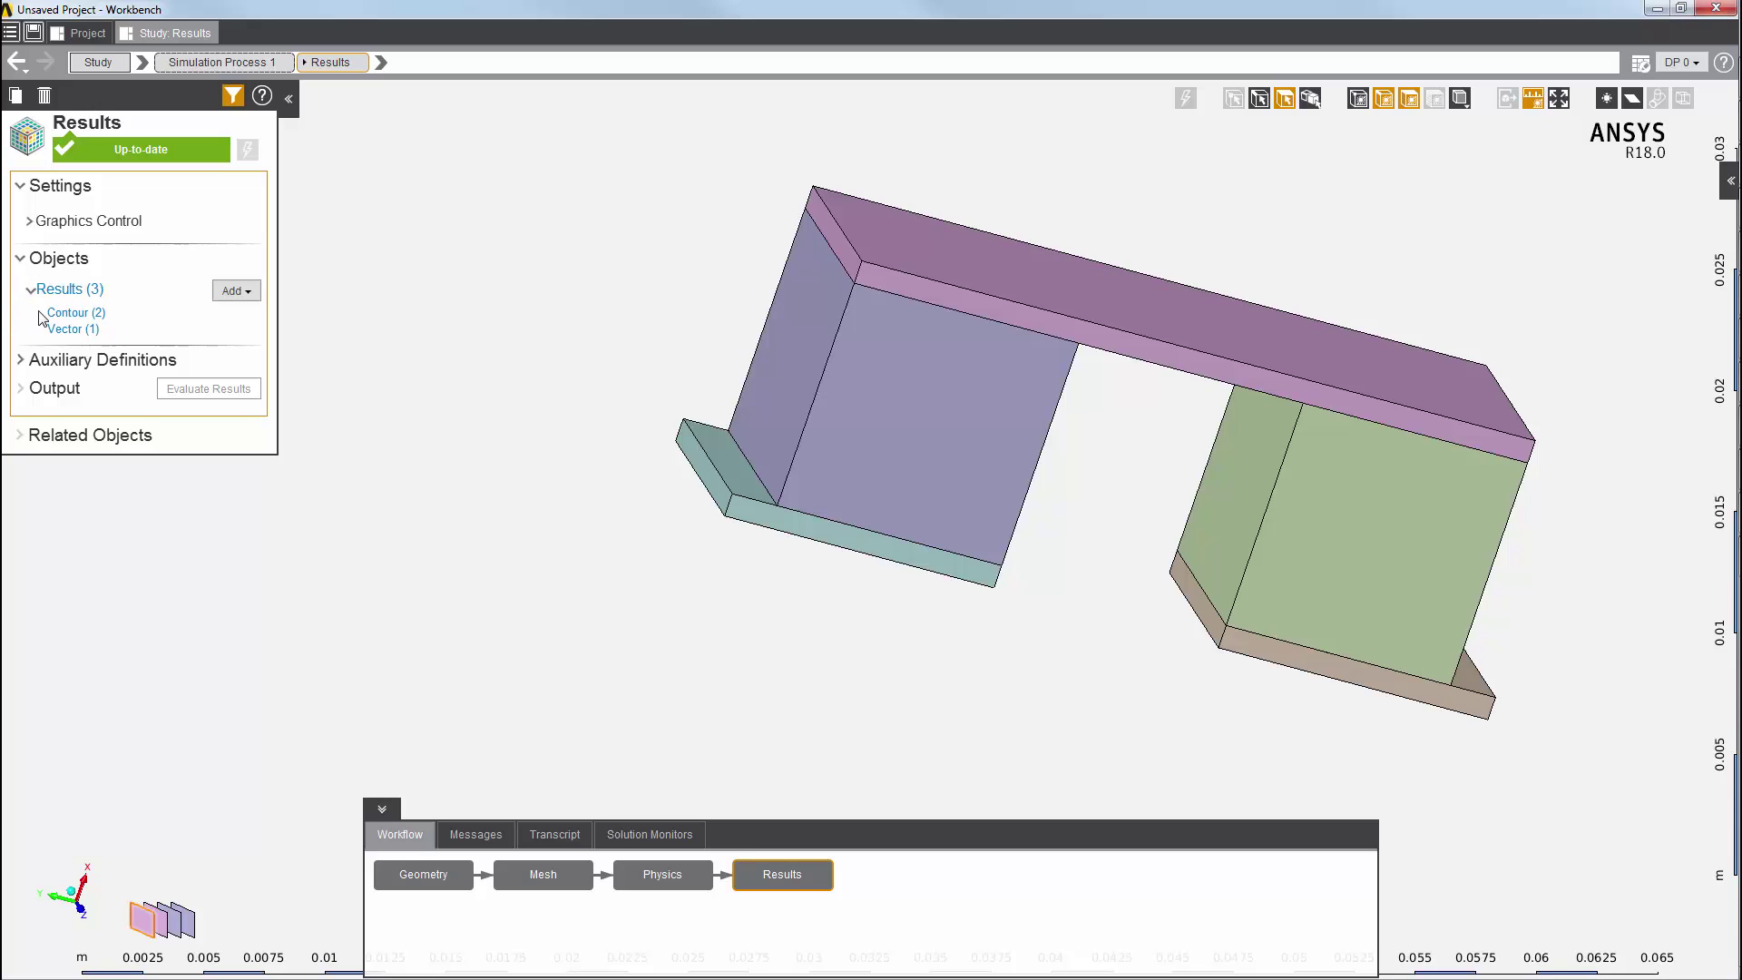
Show the Temperature 1 contour (-1.79 to 54.3 C), then switch to Electric Potential 1 (0–0.08 V).
left_click(56, 313)
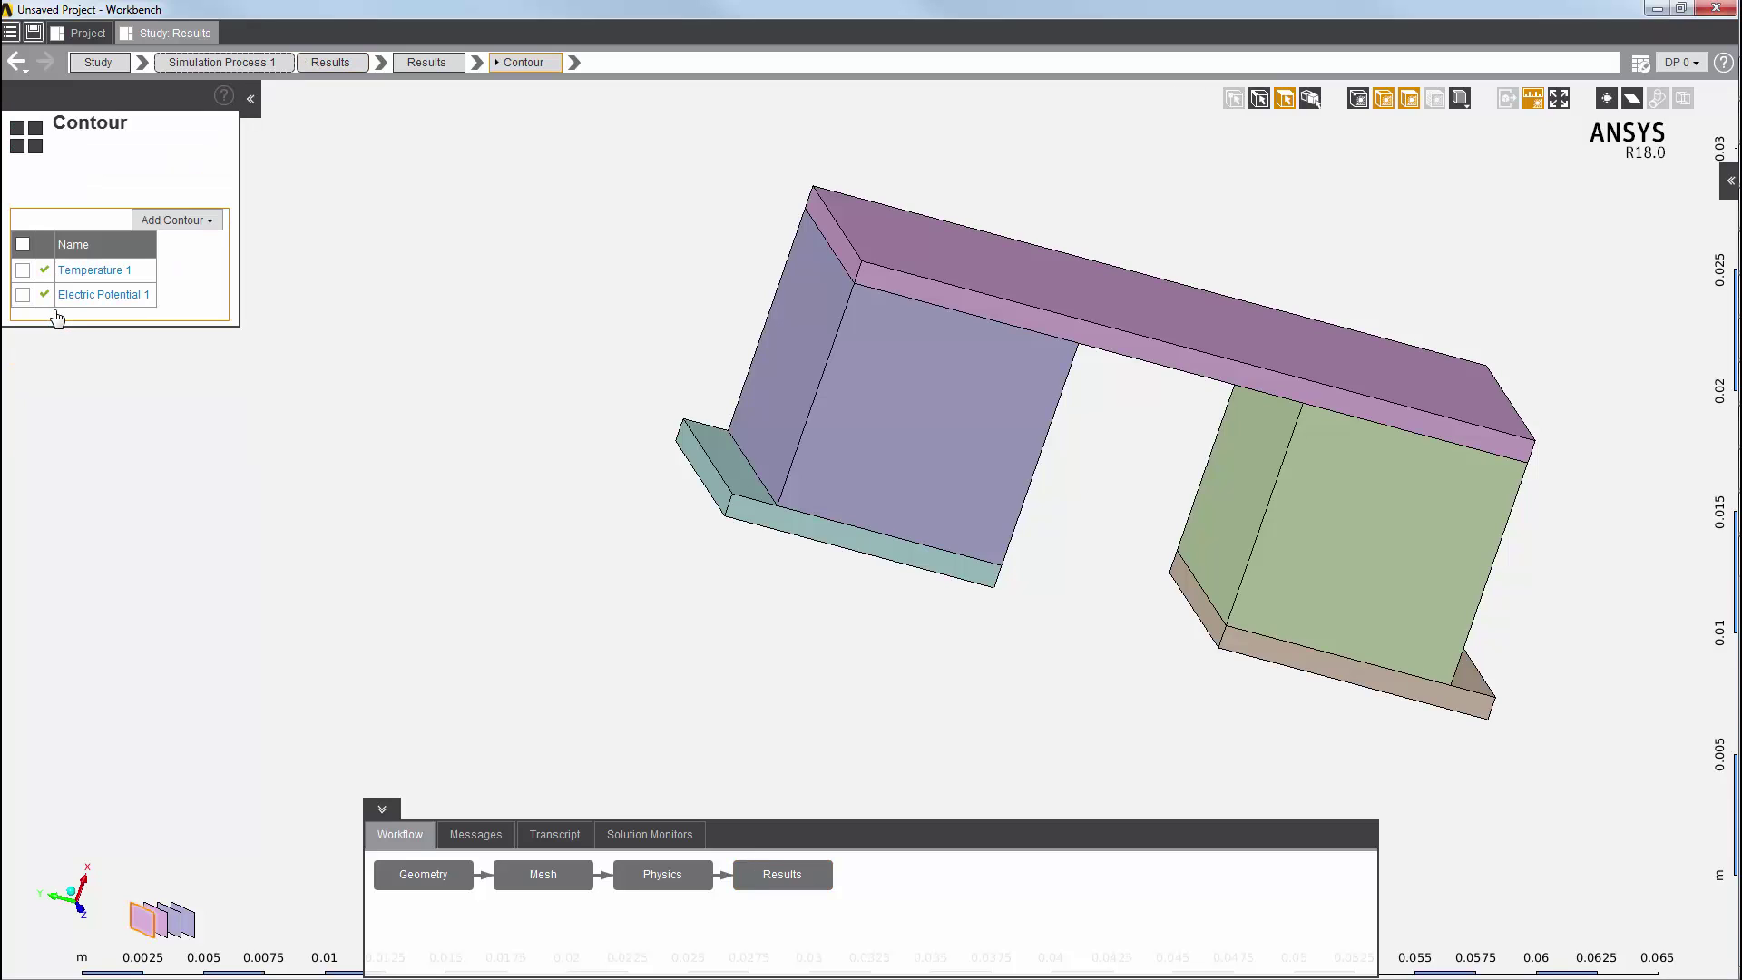
left_click(126, 274)
left_click(127, 273)
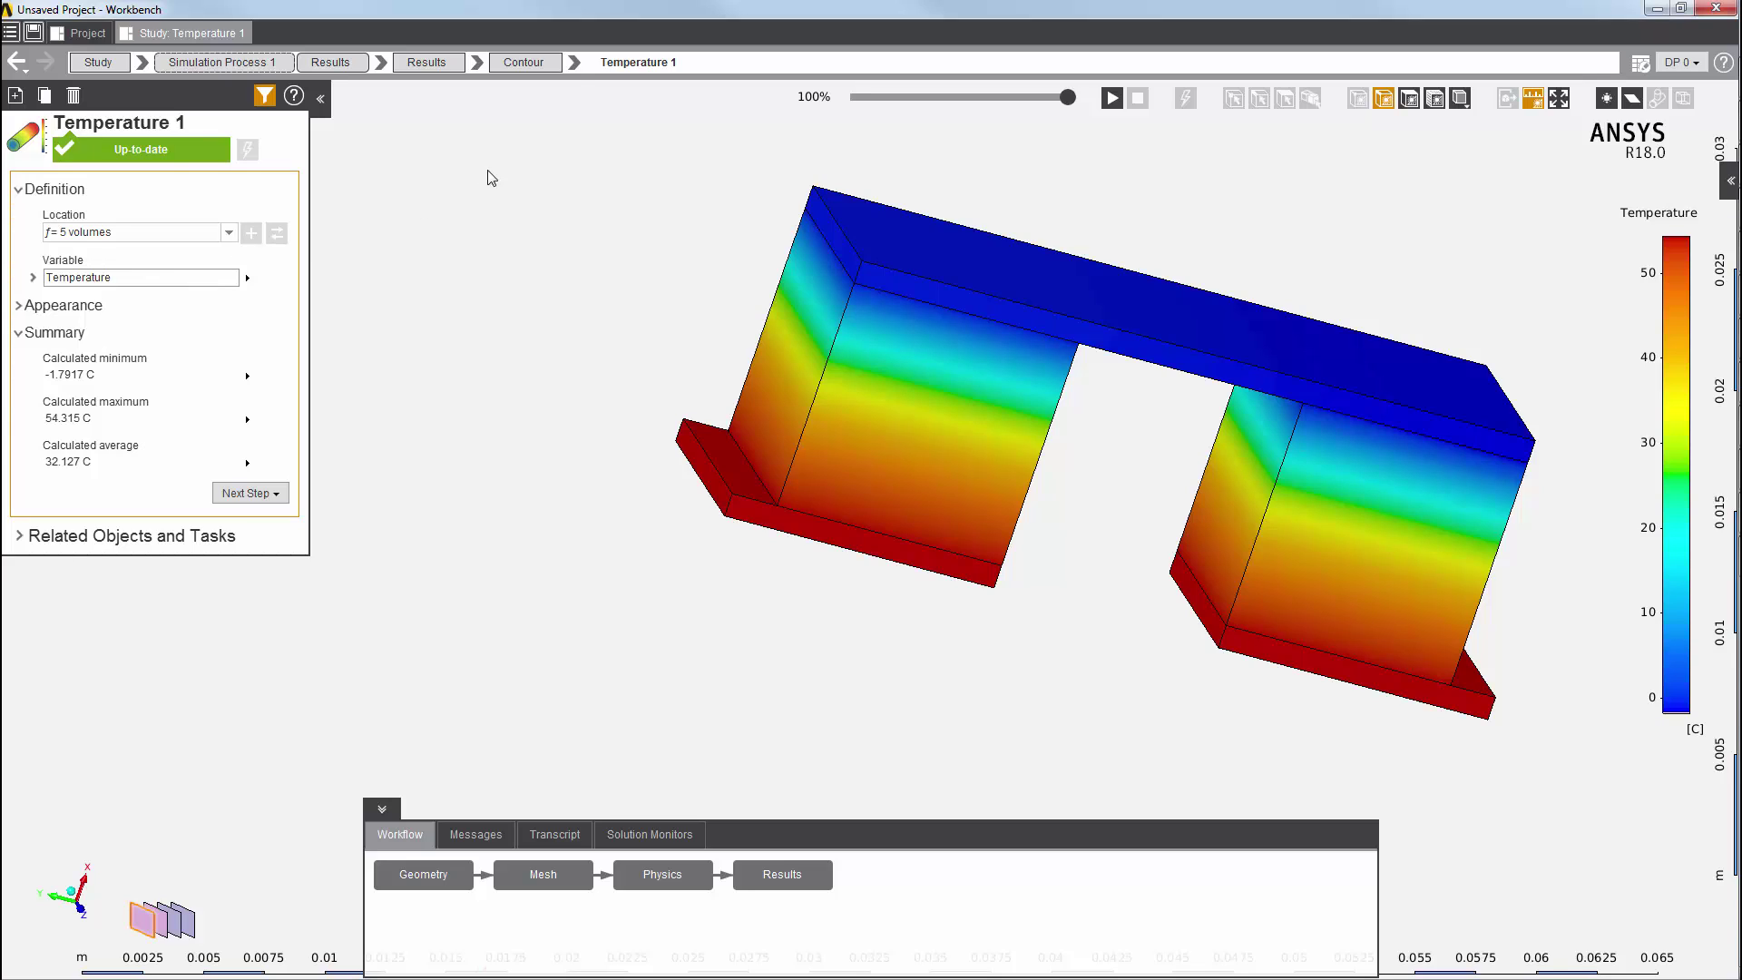
left_click(575, 63)
left_click(594, 130)
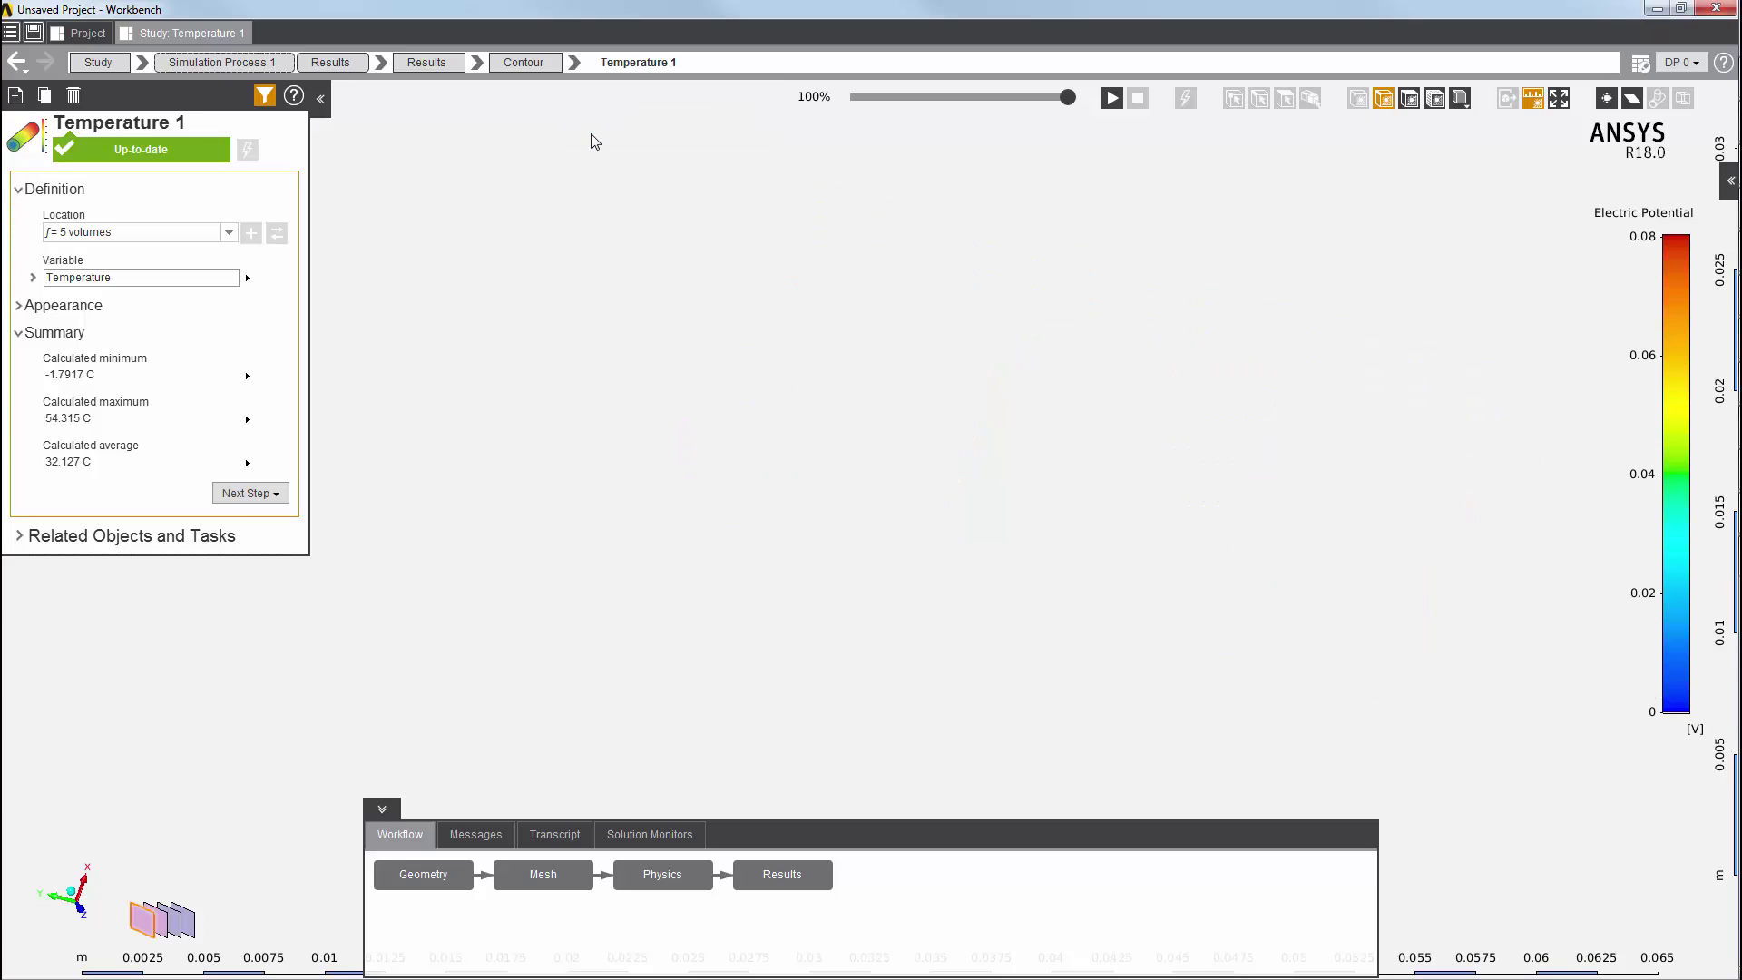